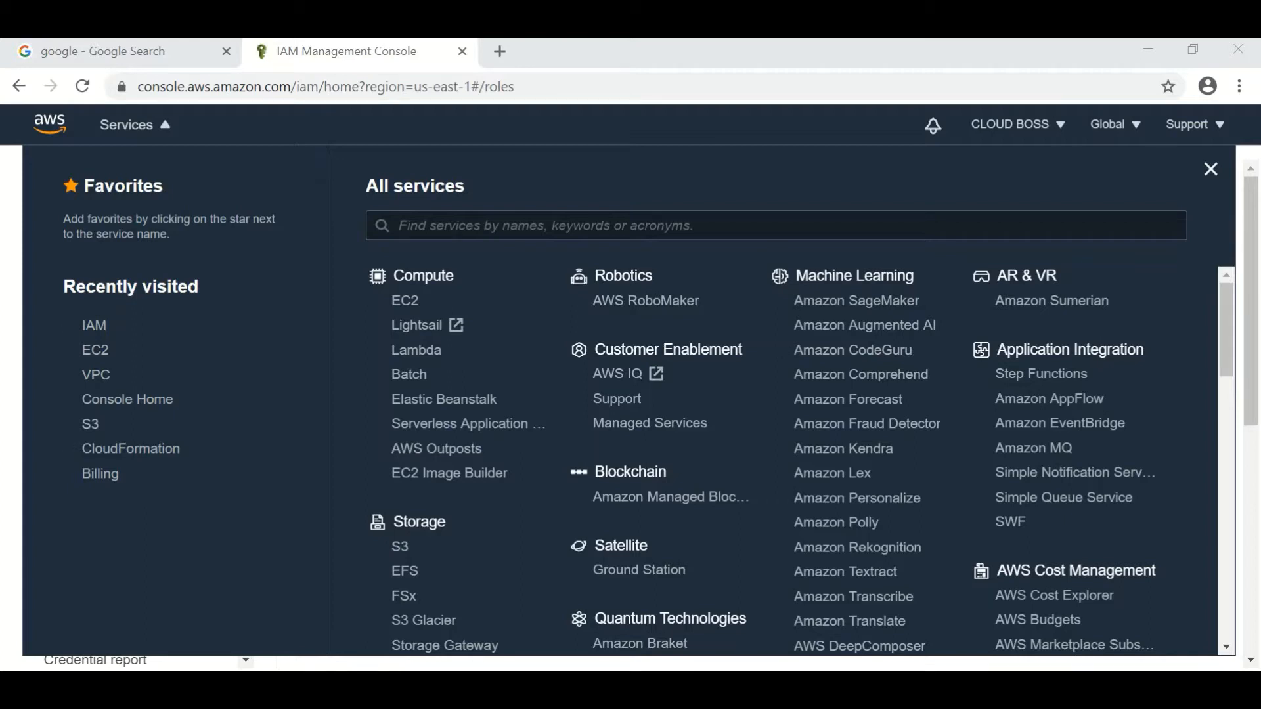
Find the IAM service among all AWS services and open its list of users
click(400, 225)
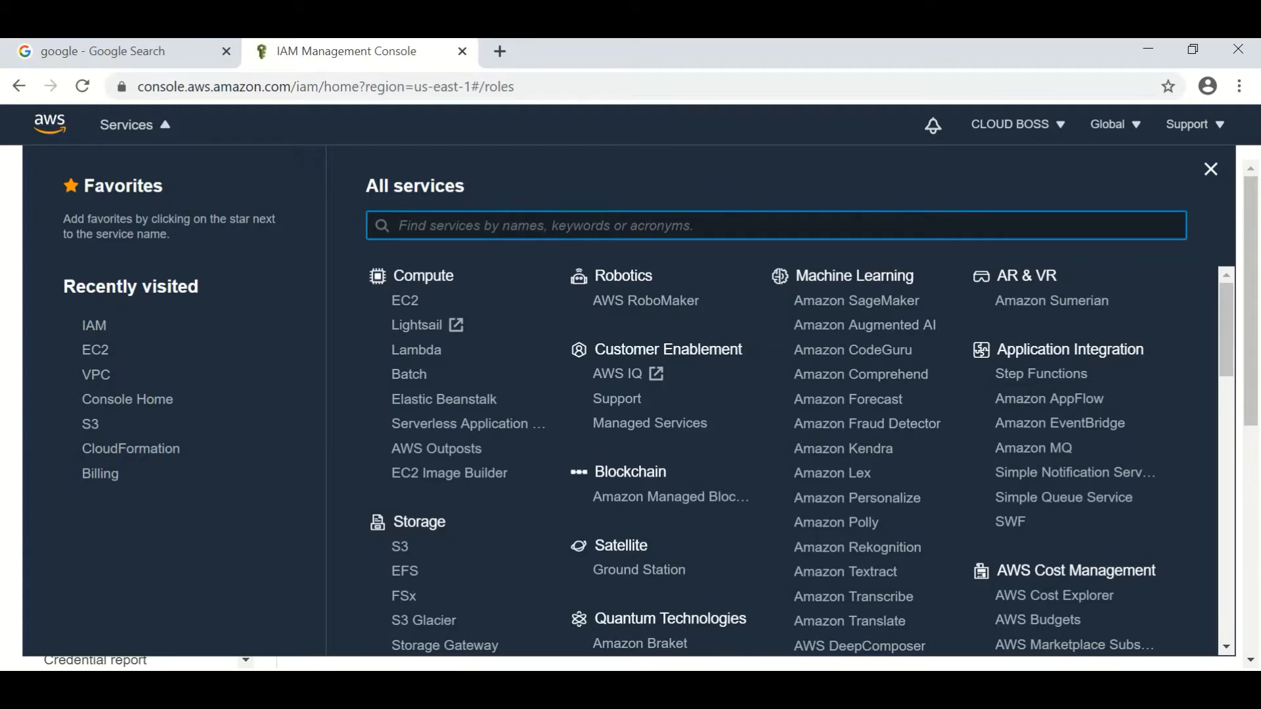
text(iam)
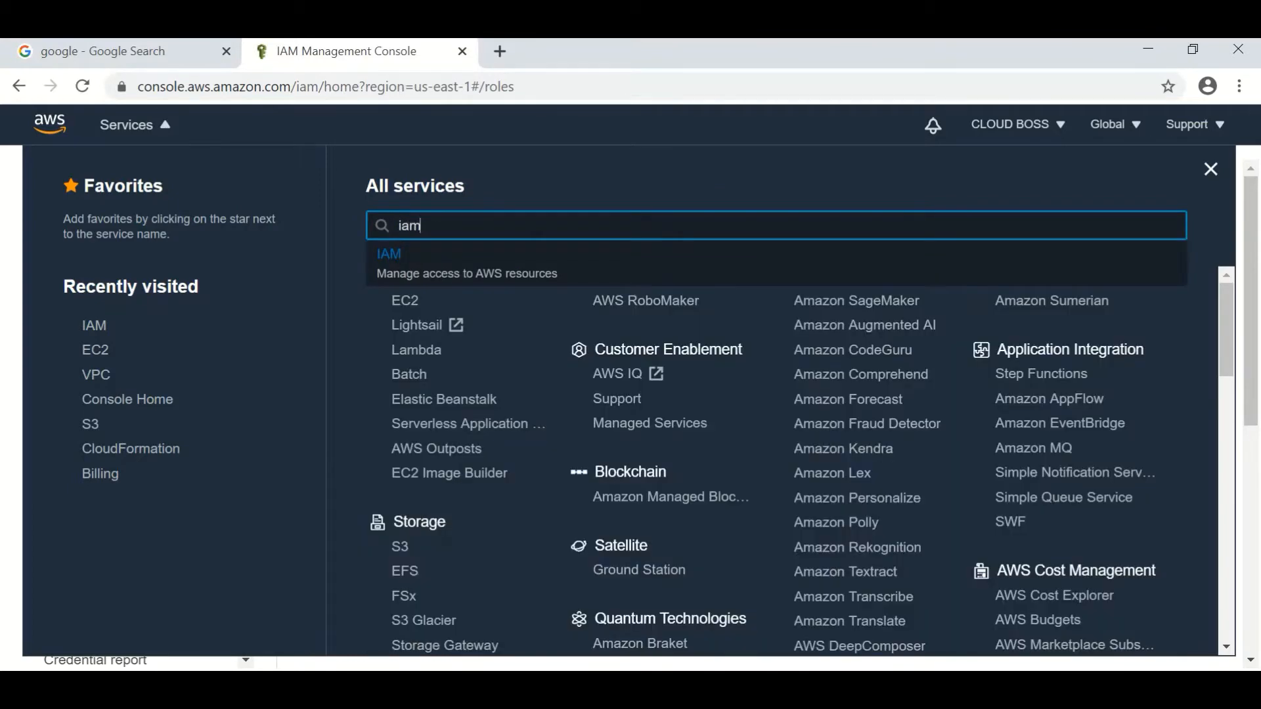
key(Return)
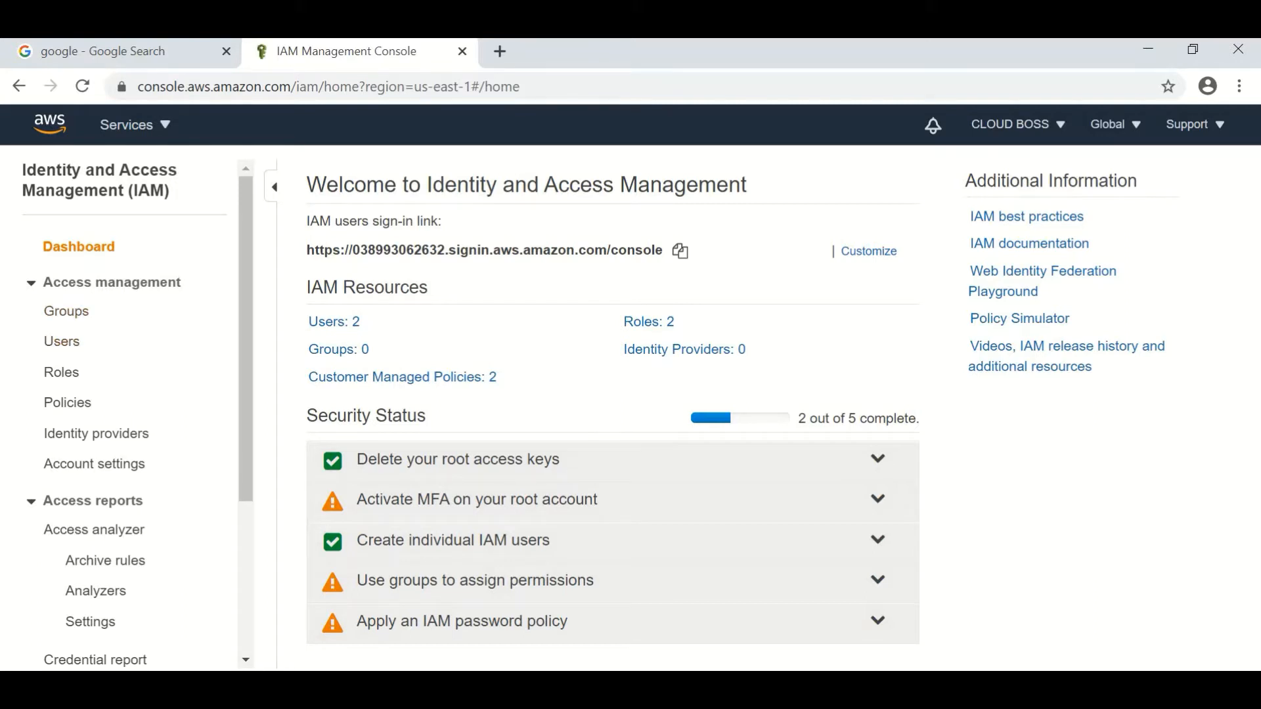
scroll(125, 414, down, 4)
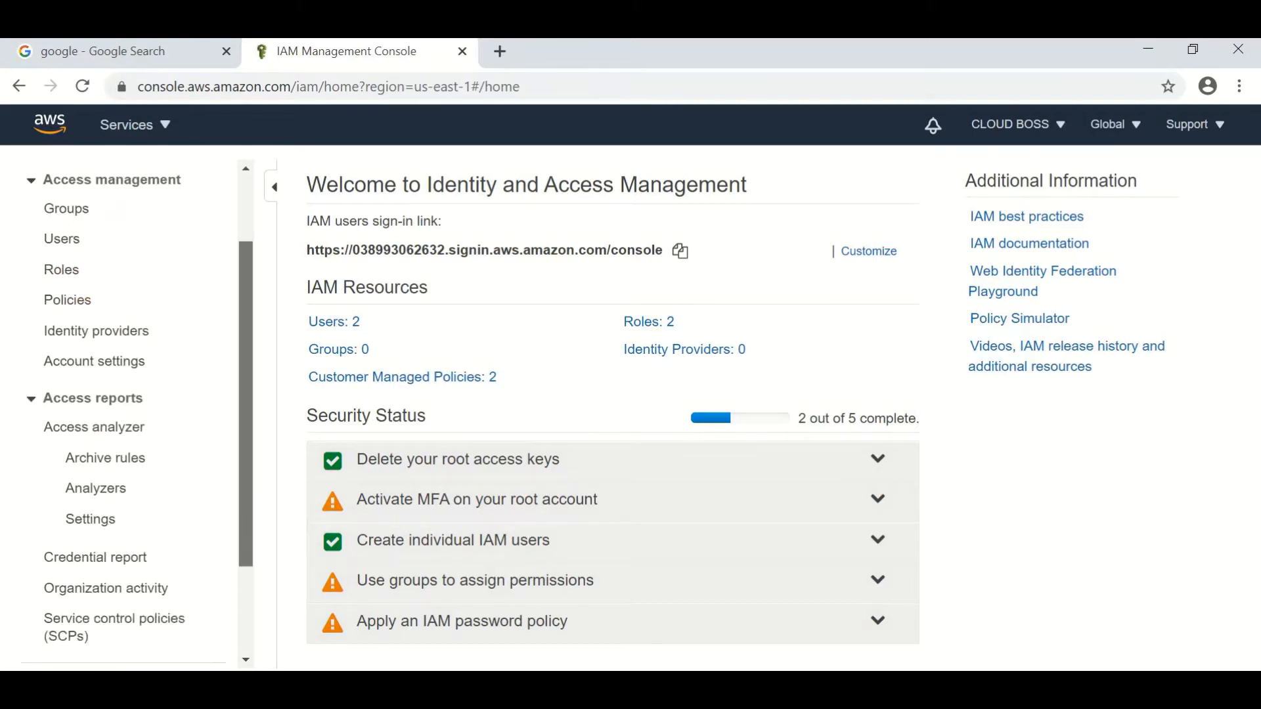
scroll(125, 414, up, 2)
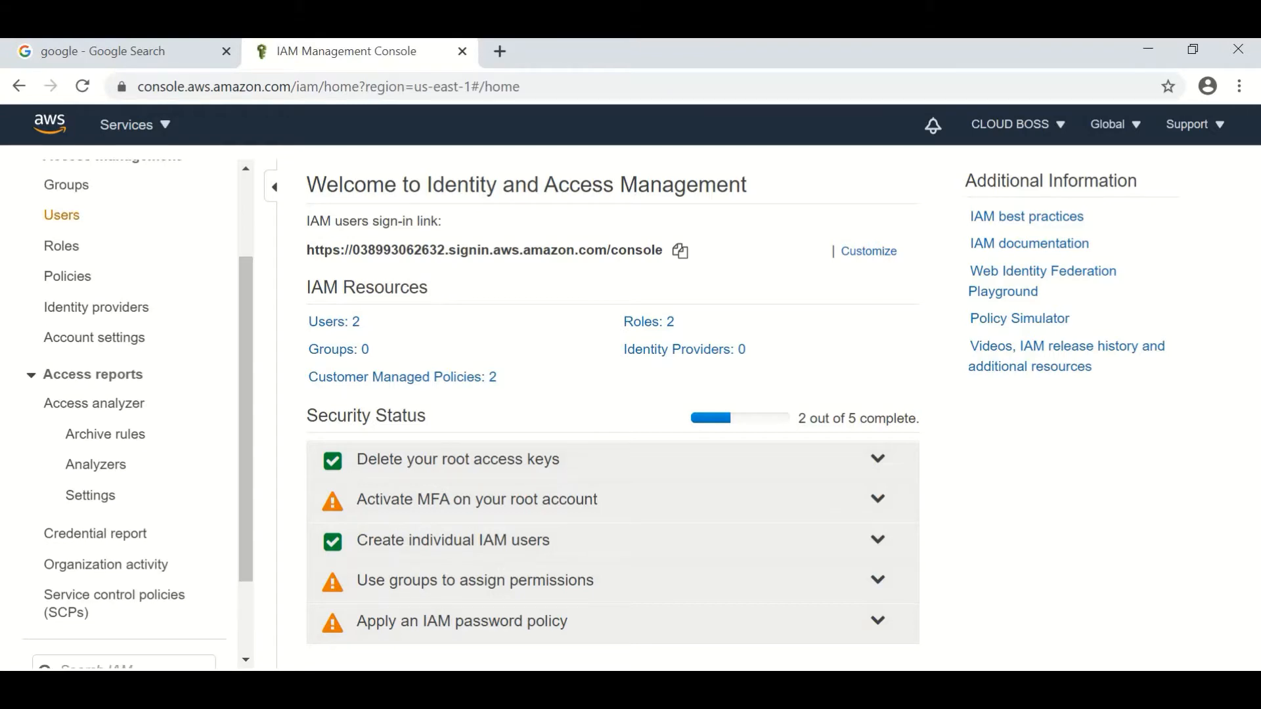
click(62, 215)
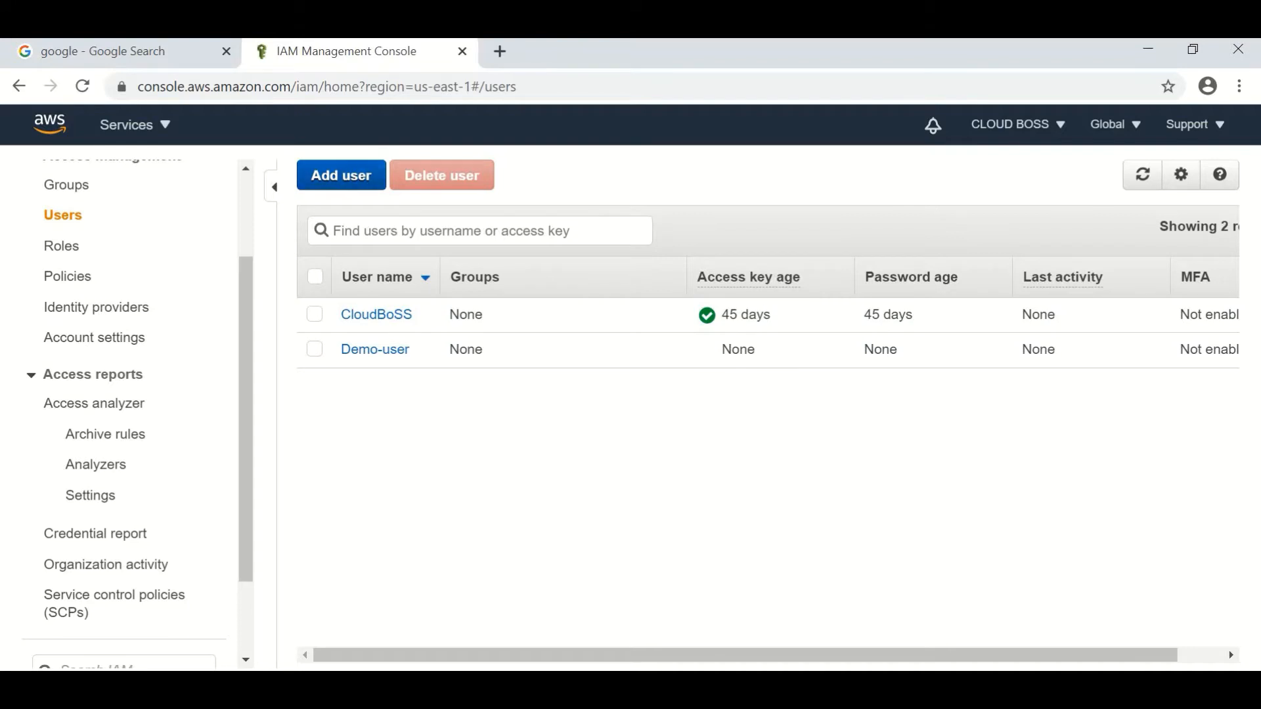
Start adding a new IAM user and set the user name to Admin-user
click(341, 175)
click(611, 327)
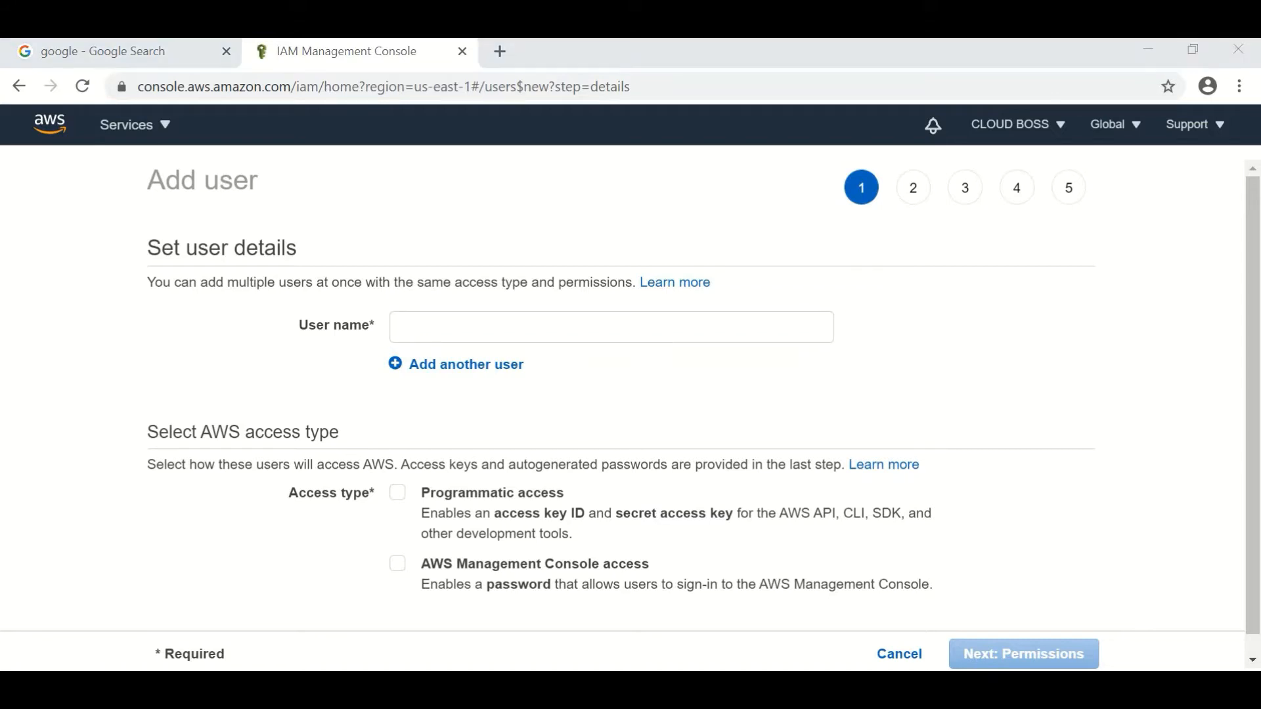
text(A)
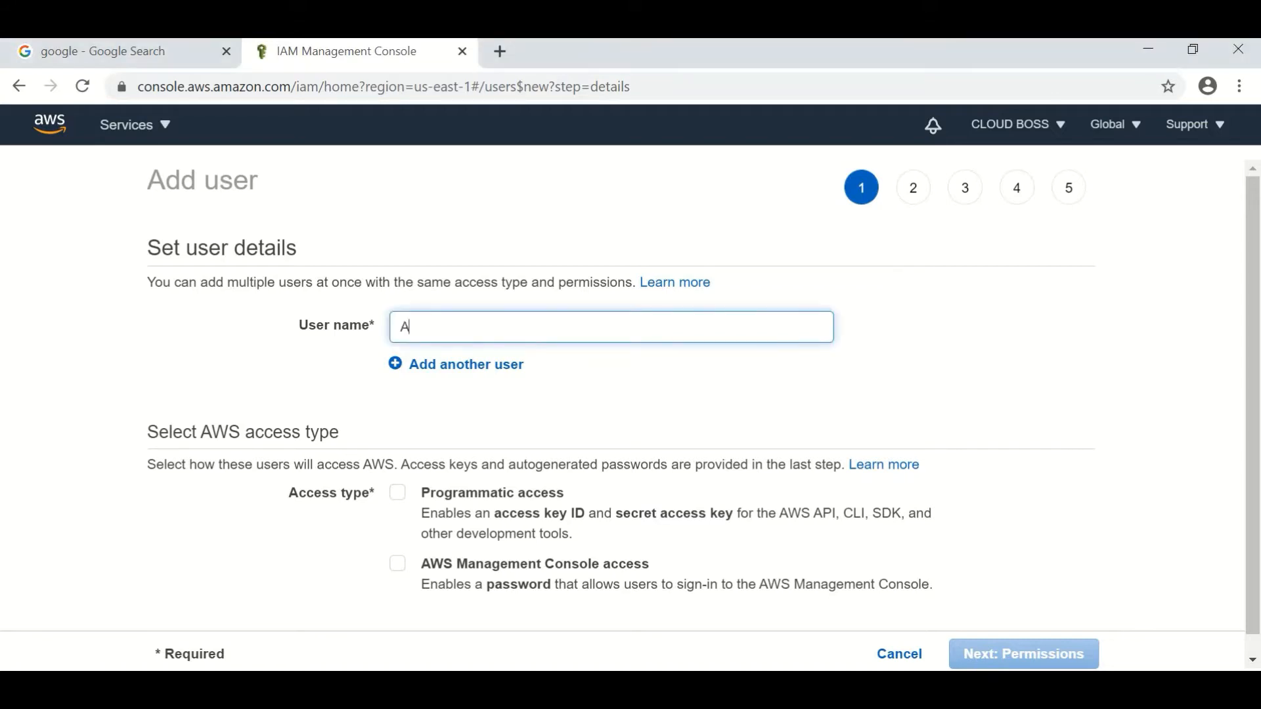
text(dmin-user)
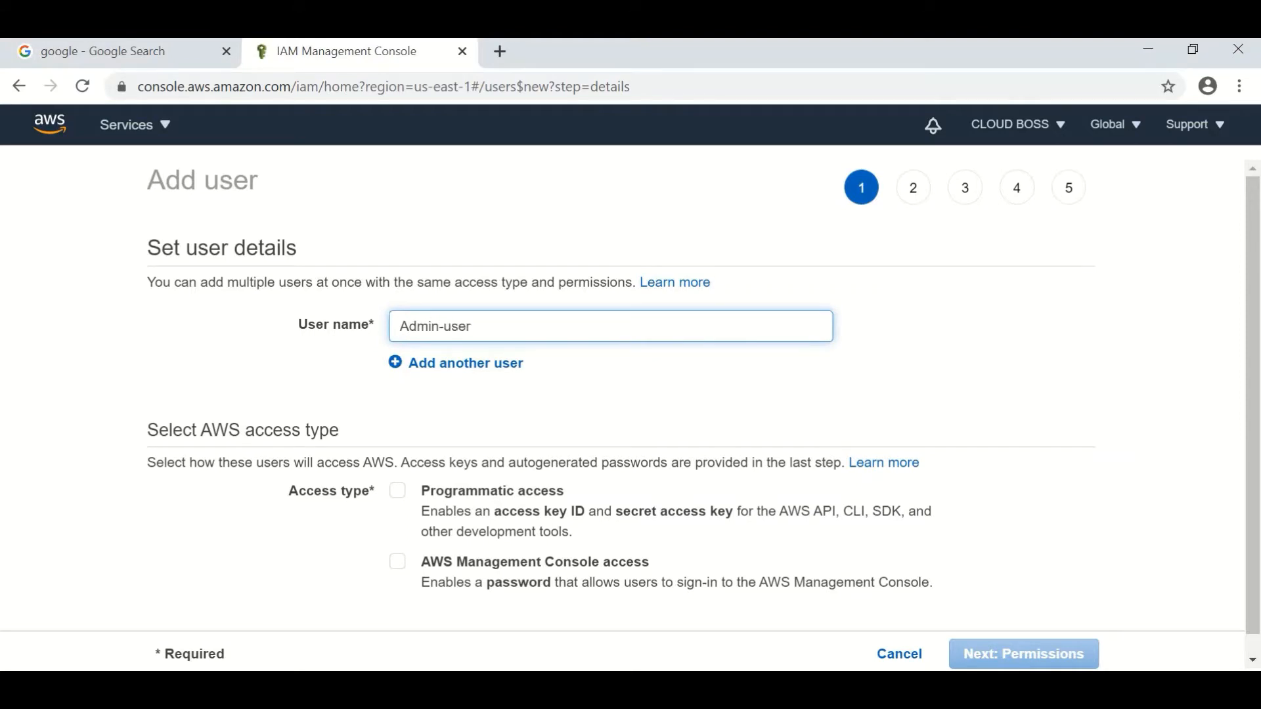
Give the new user AWS Management Console access and choose a custom console password
scroll(696, 405, down, 1)
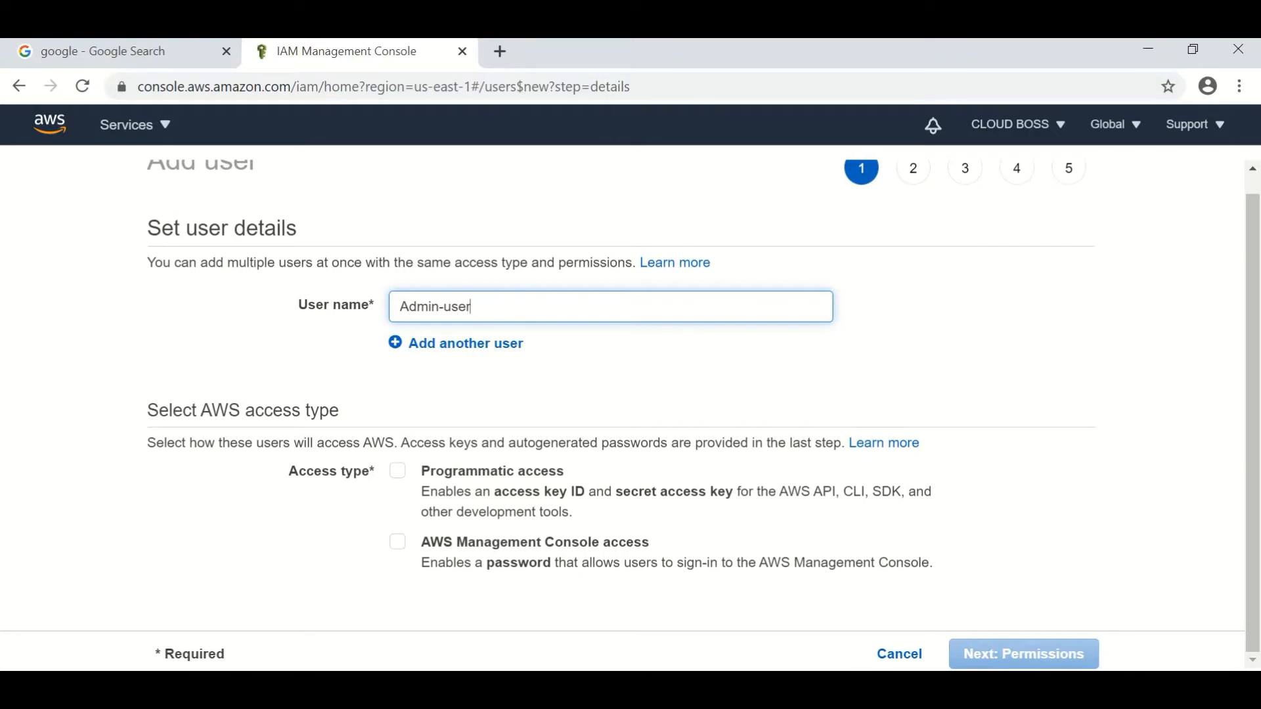
click(397, 543)
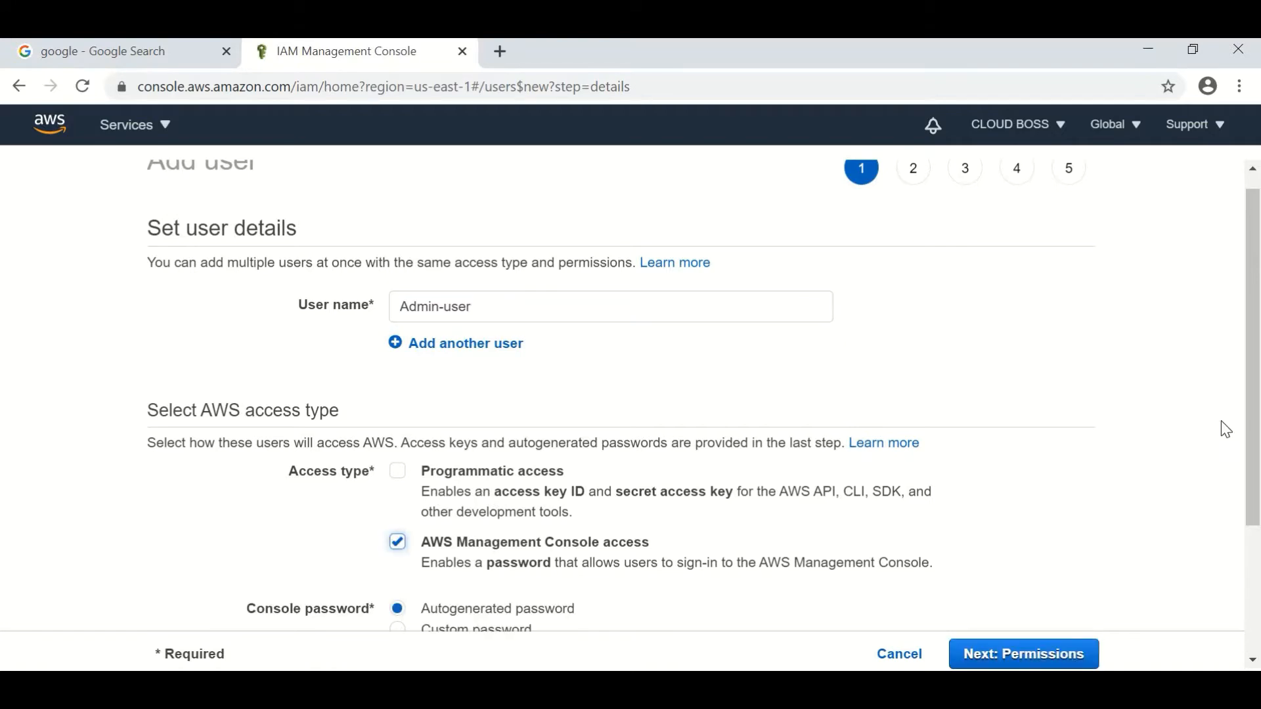
drag(1255, 450, 1256, 576)
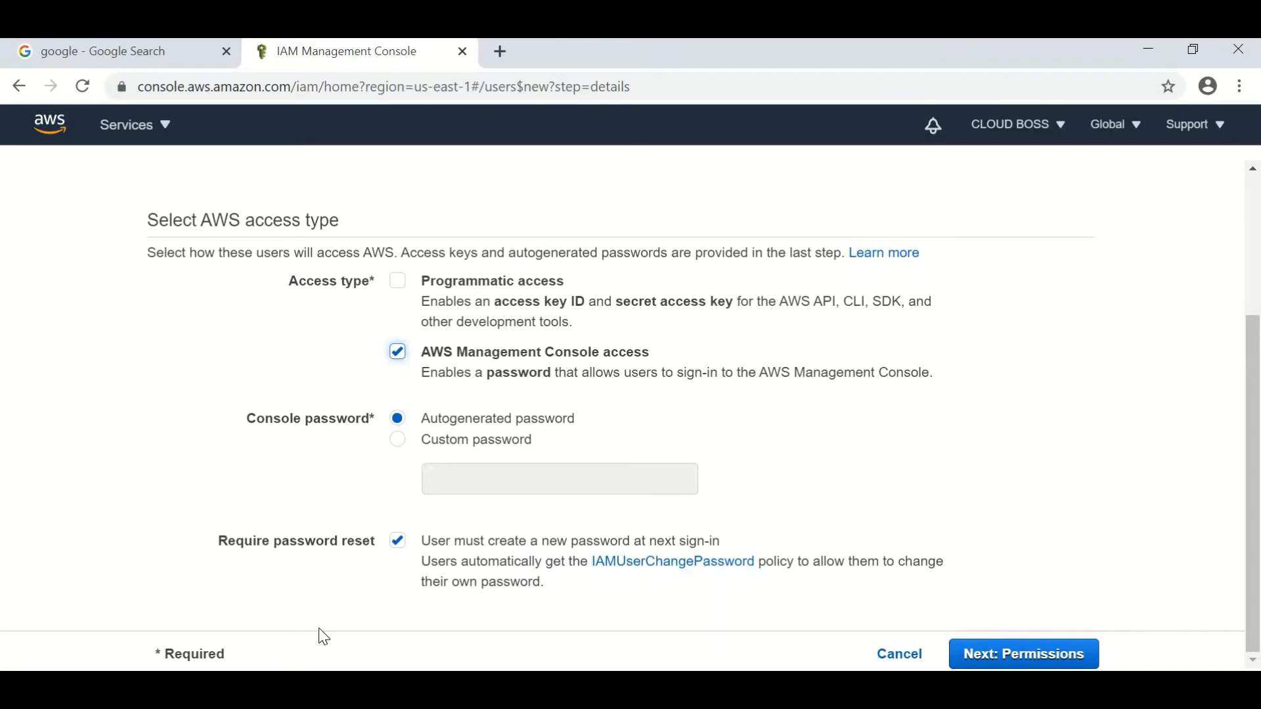
click(398, 440)
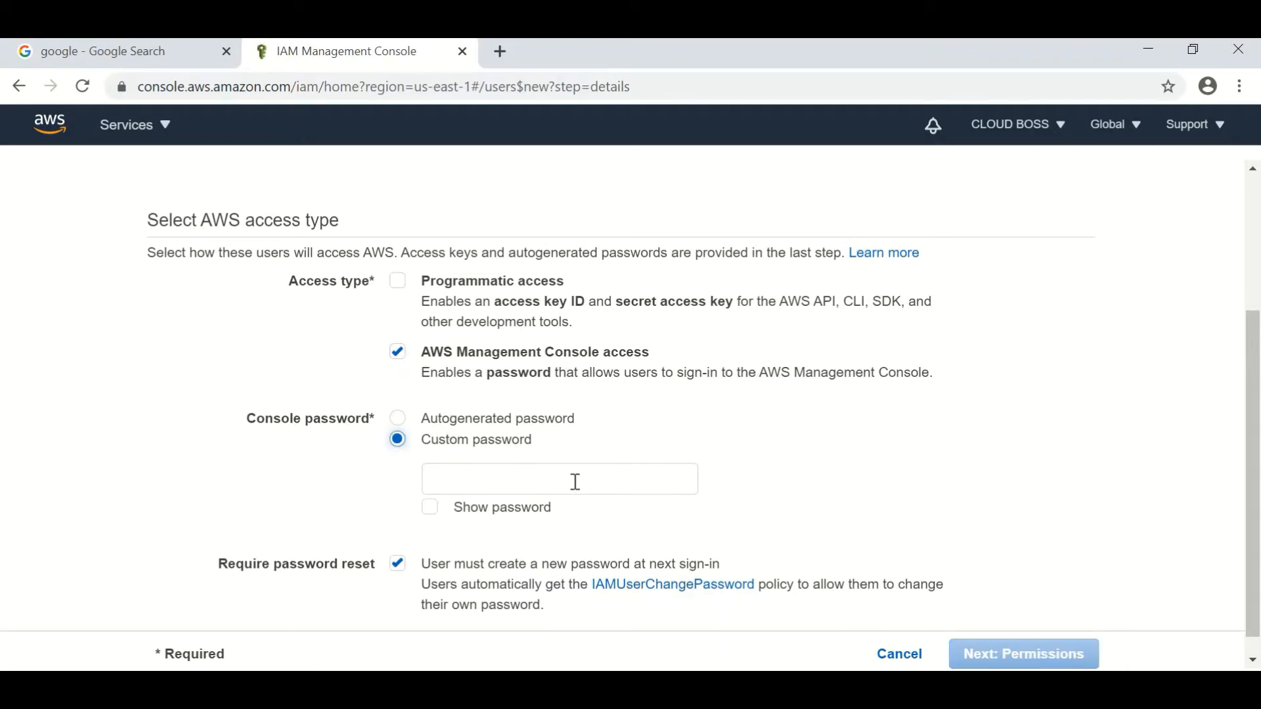
Search the web for "password generator" in a new browser tab and open the passwordsgenerator.net site
click(502, 52)
text(passw)
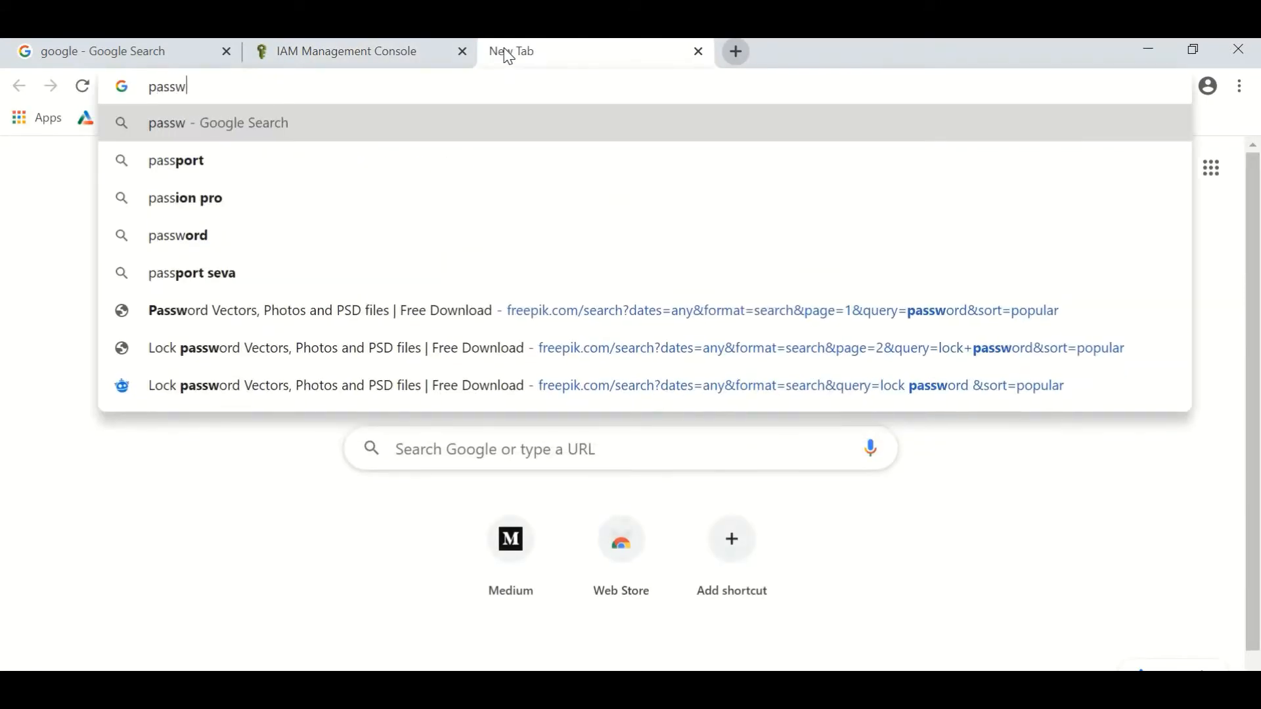
text(ord)
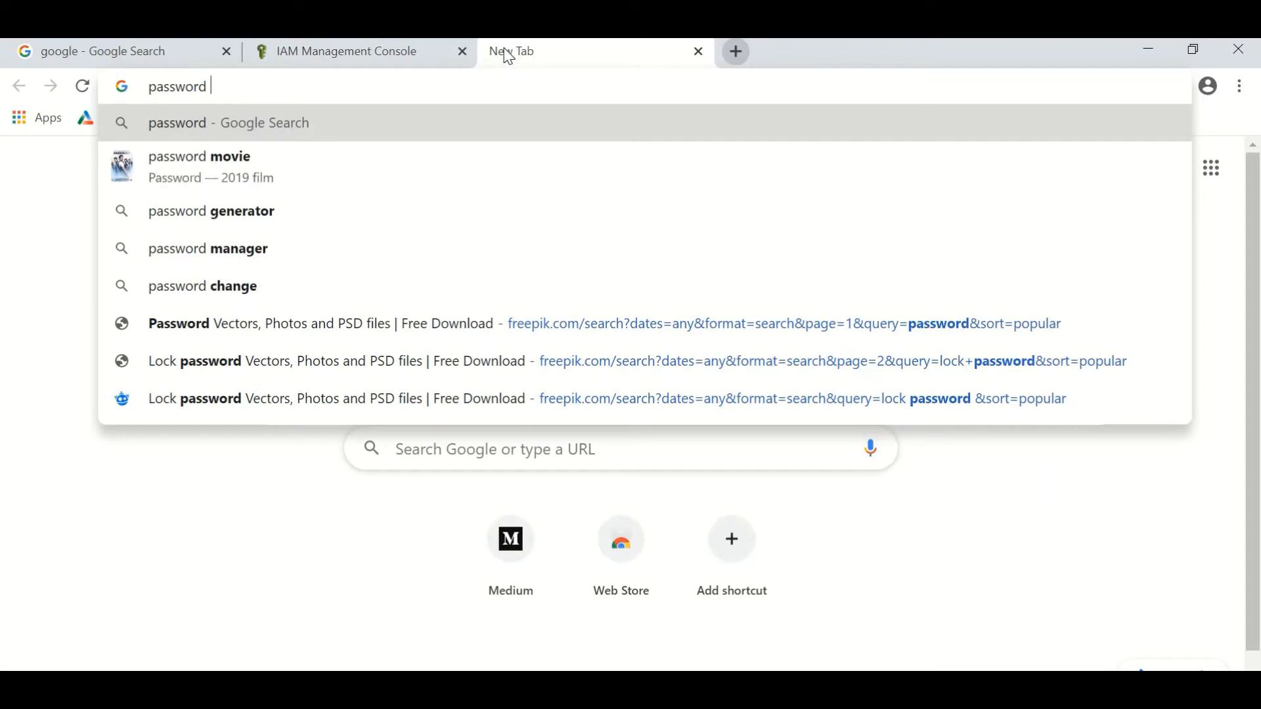
key(Down)
key(Down)
key(Return)
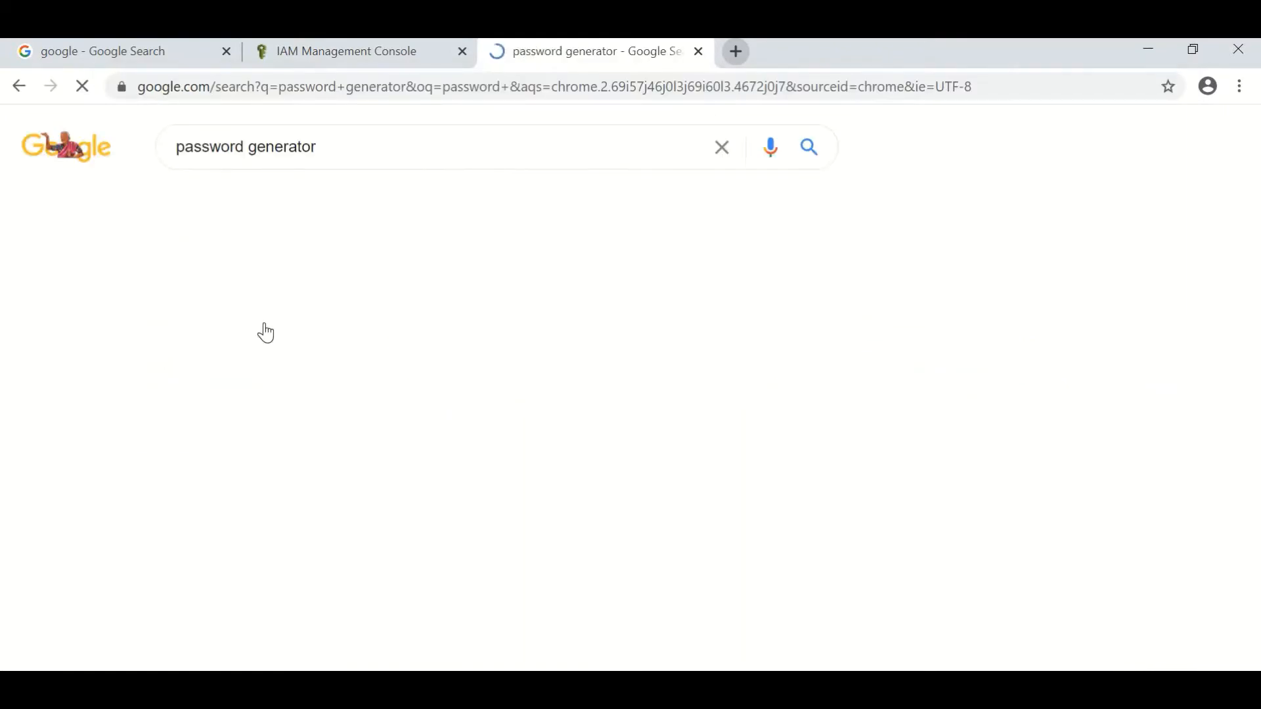
click(297, 312)
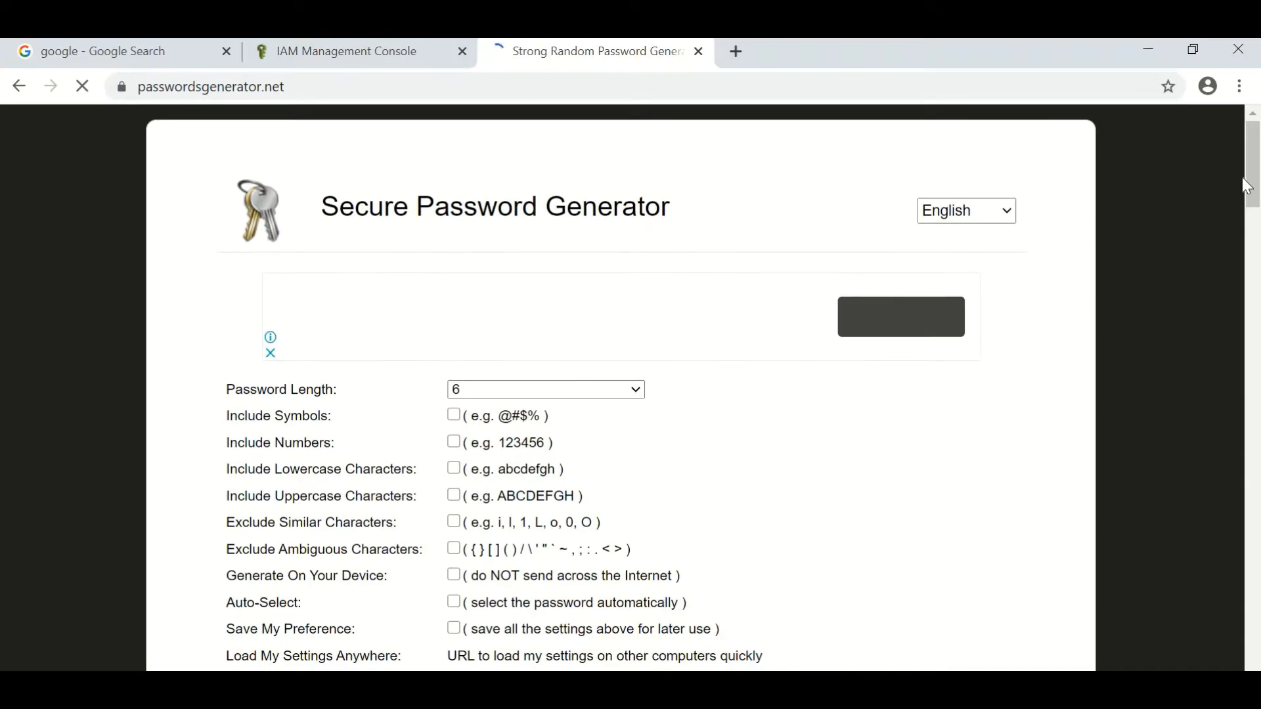
Generate a random password with the site's preset options and copy it
scroll(1149, 191, down, 5)
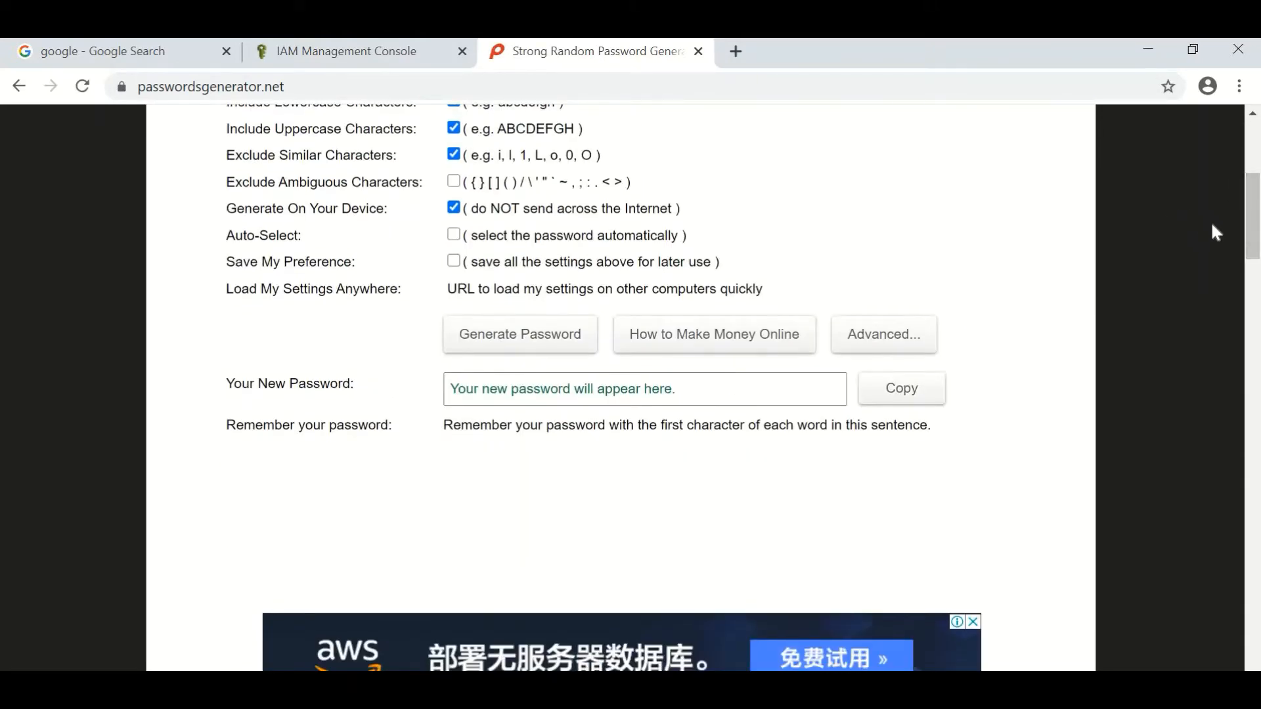
scroll(533, 289, up, 5)
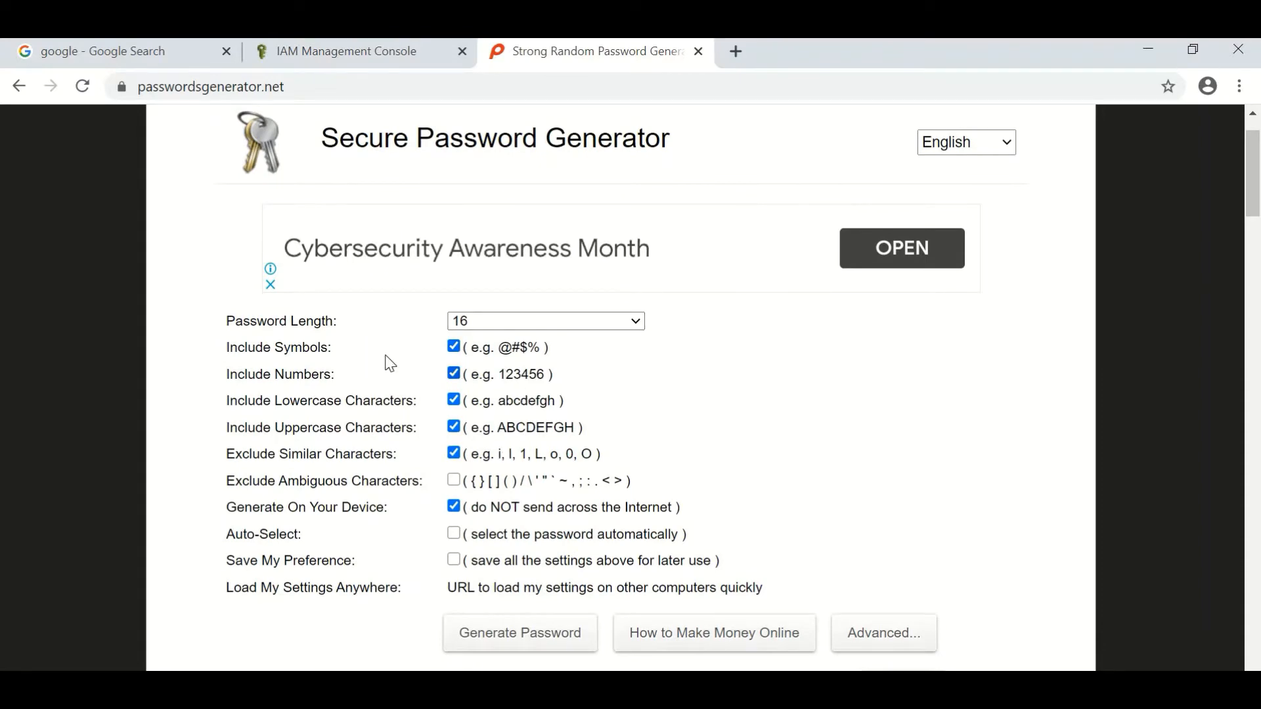
click(522, 636)
scroll(1255, 204, down, 5)
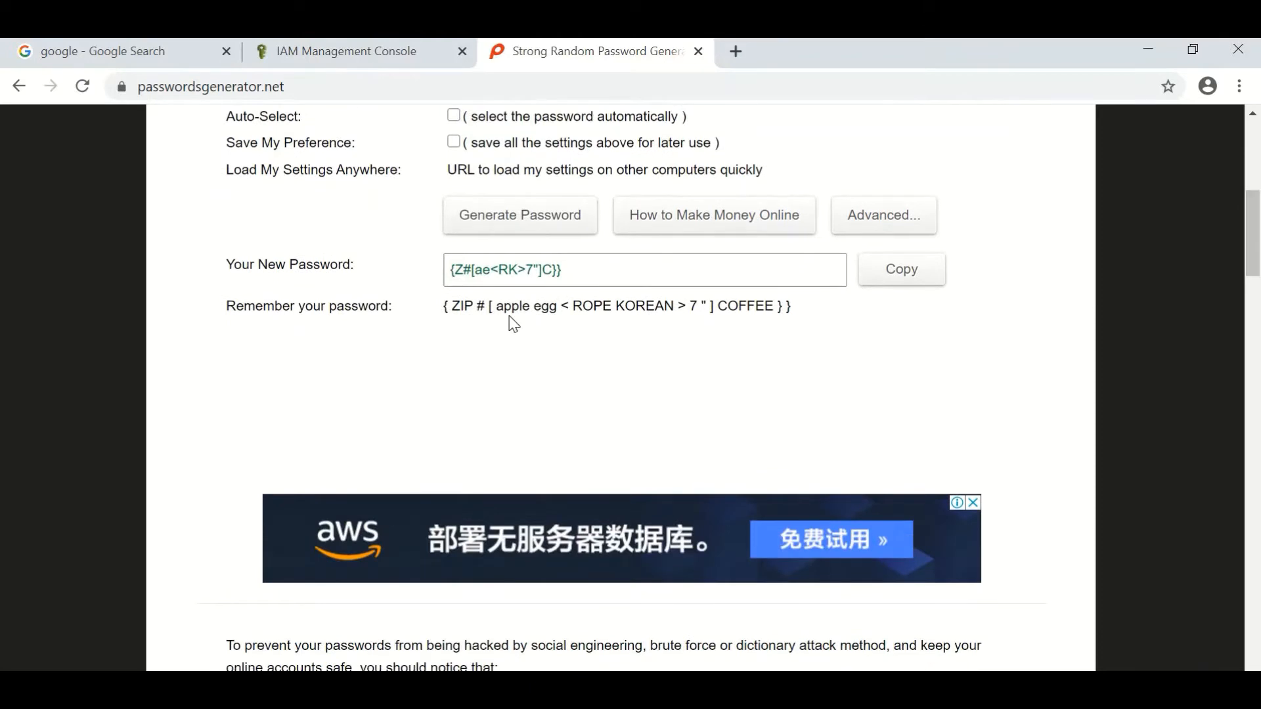
drag(577, 267, 440, 280)
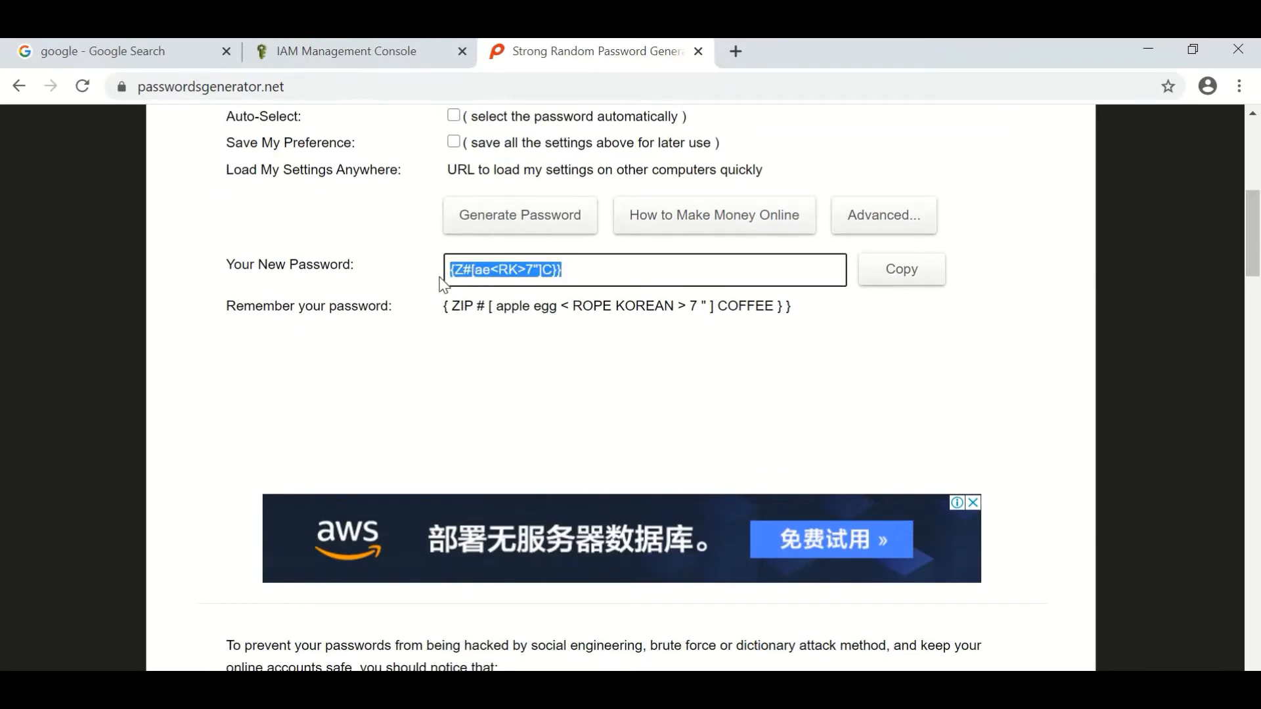
Return to the IAM user form, paste the generated password as the custom console password and reveal it
click(320, 53)
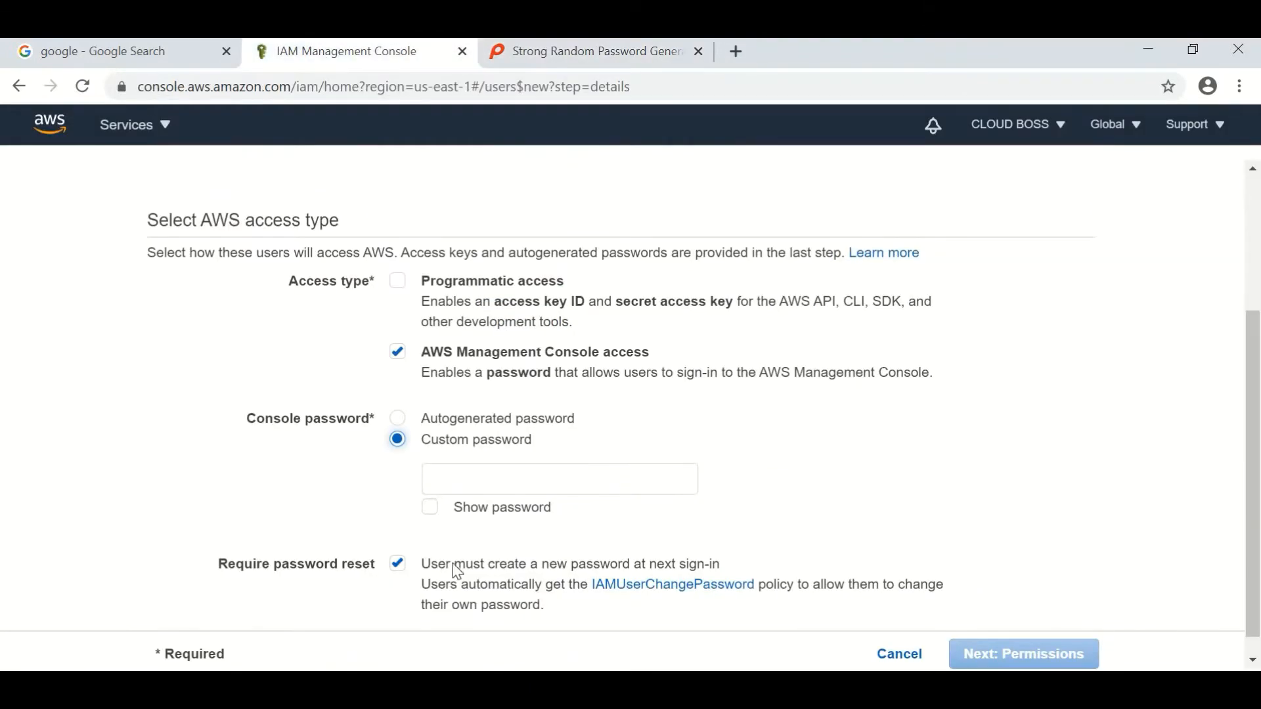
click(471, 470)
key(ctrl+v)
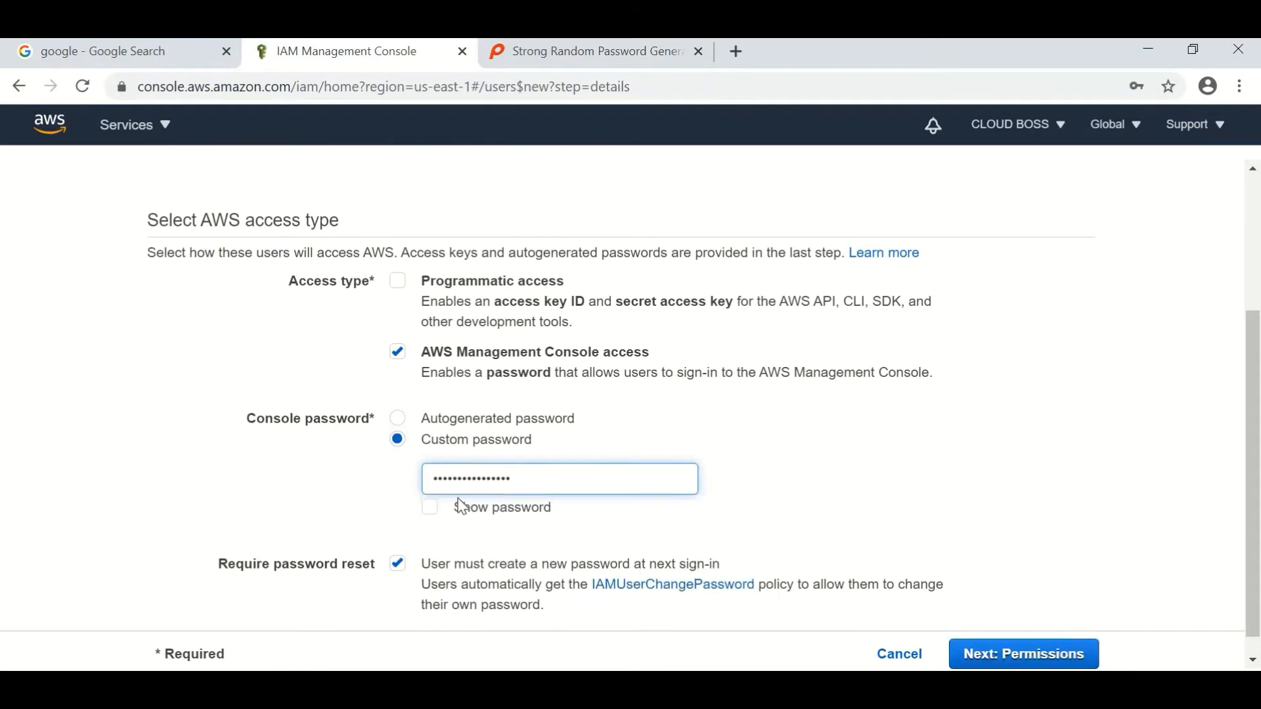
click(433, 511)
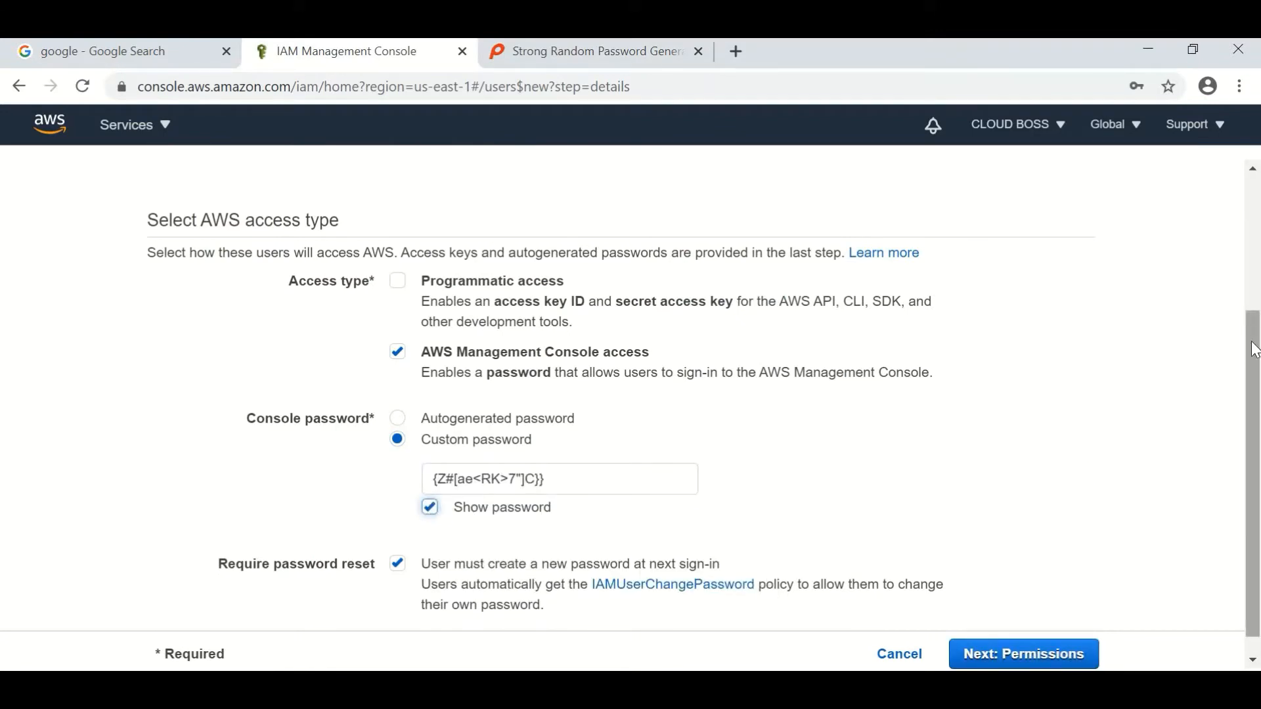
scroll(1254, 348, down, 1)
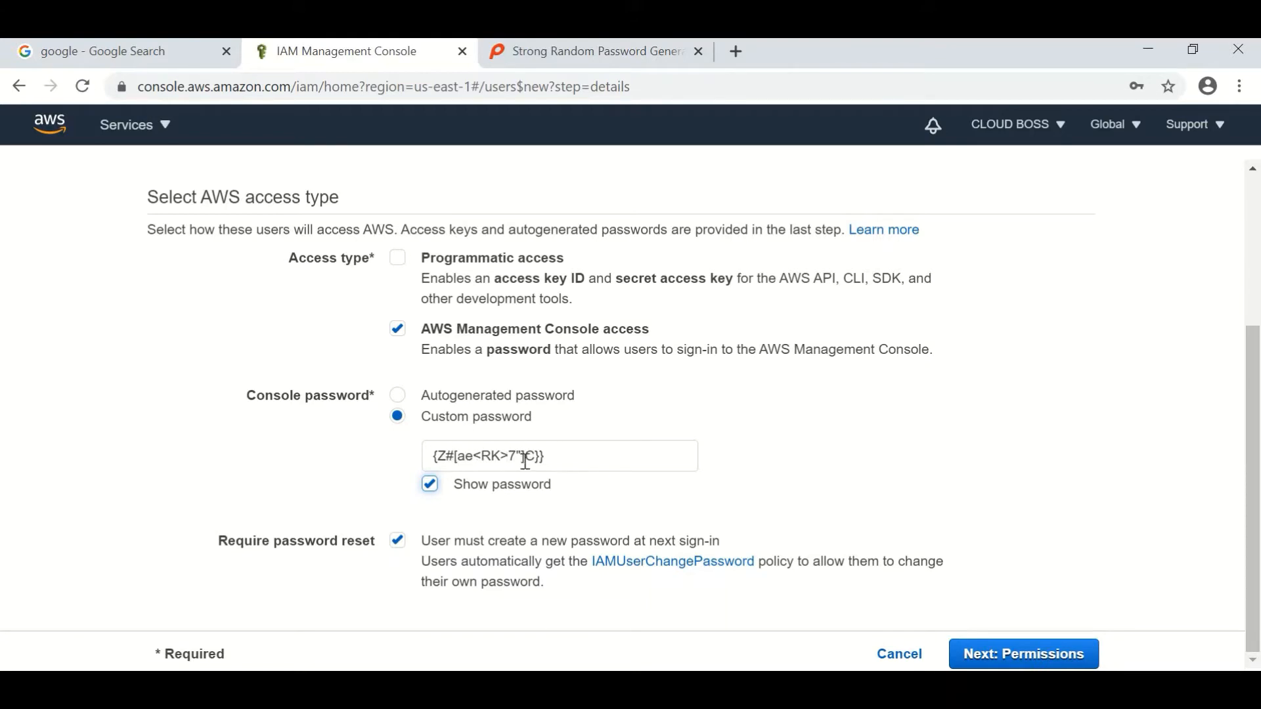
Continue without assigning a group or tags, review the user details and permissions, and create the user
click(1041, 653)
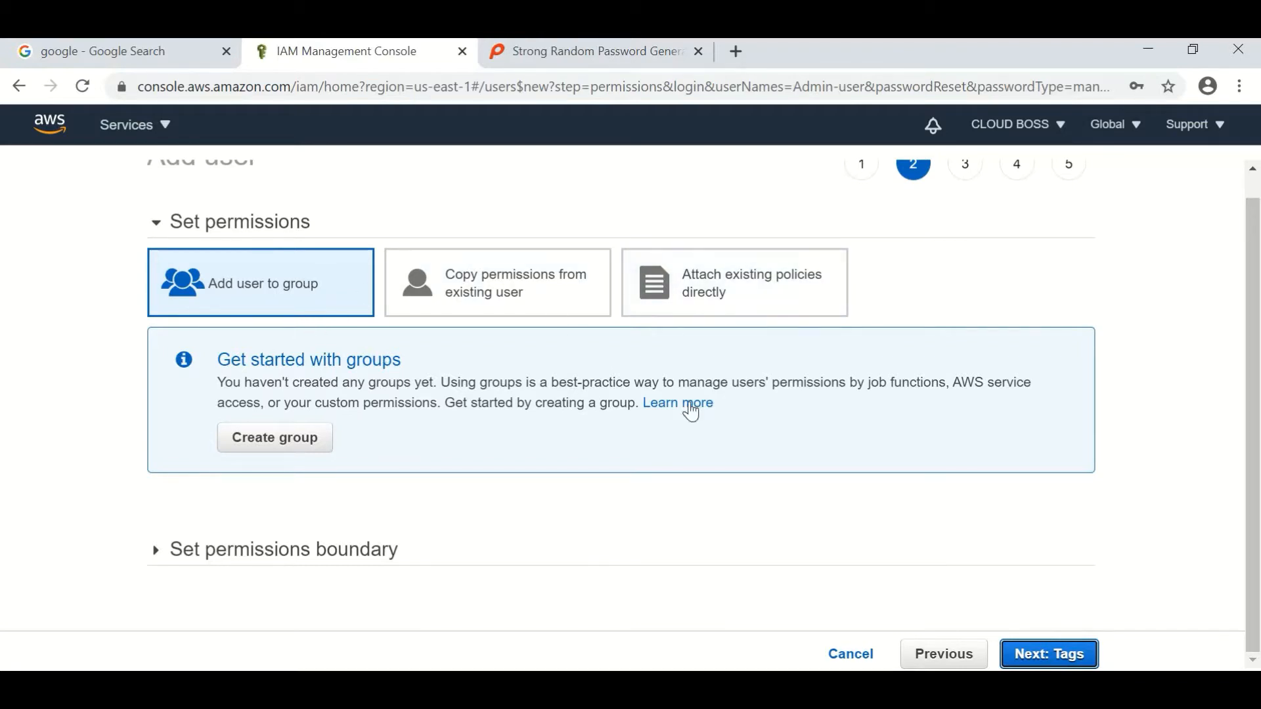
click(1050, 652)
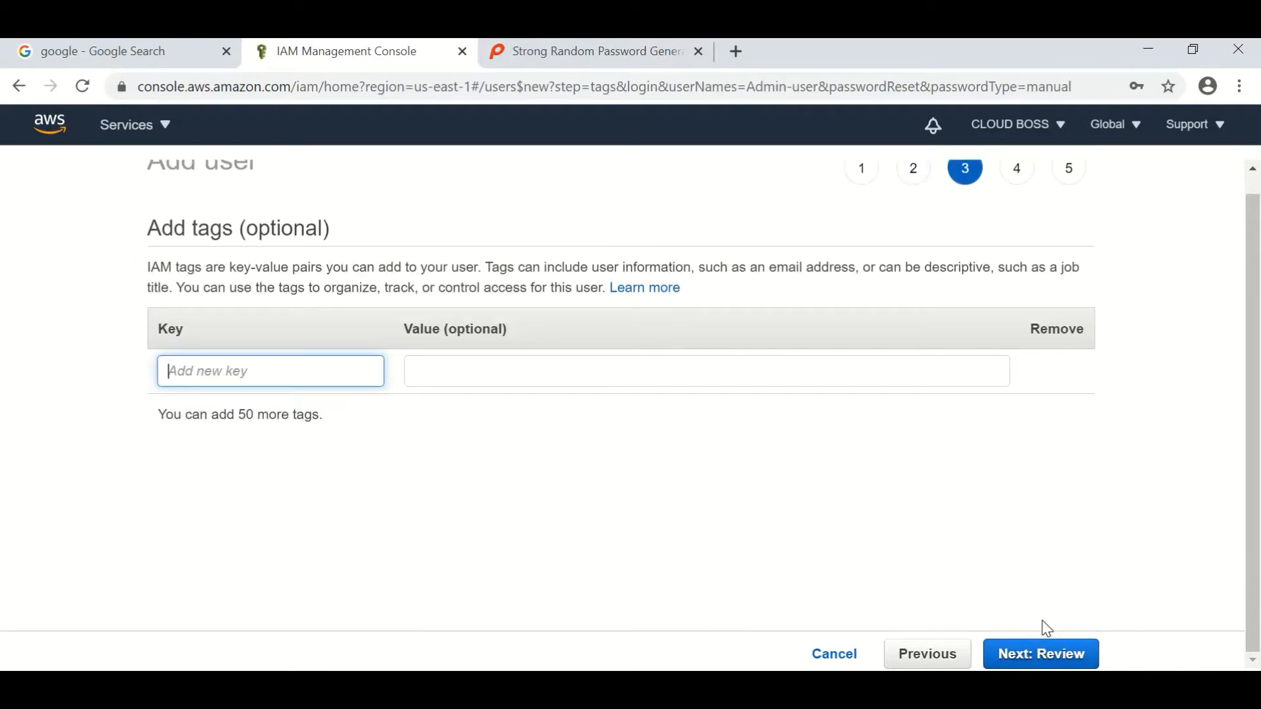
click(1043, 654)
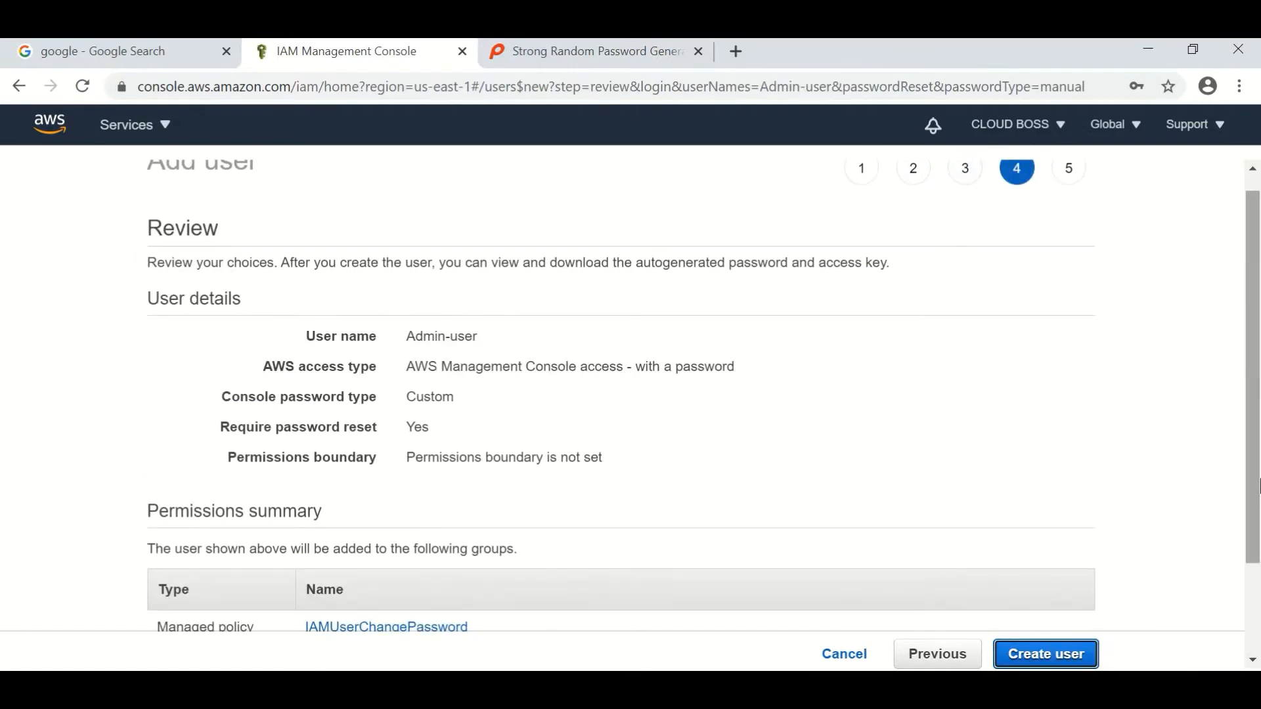
scroll(1258, 396, down, 3)
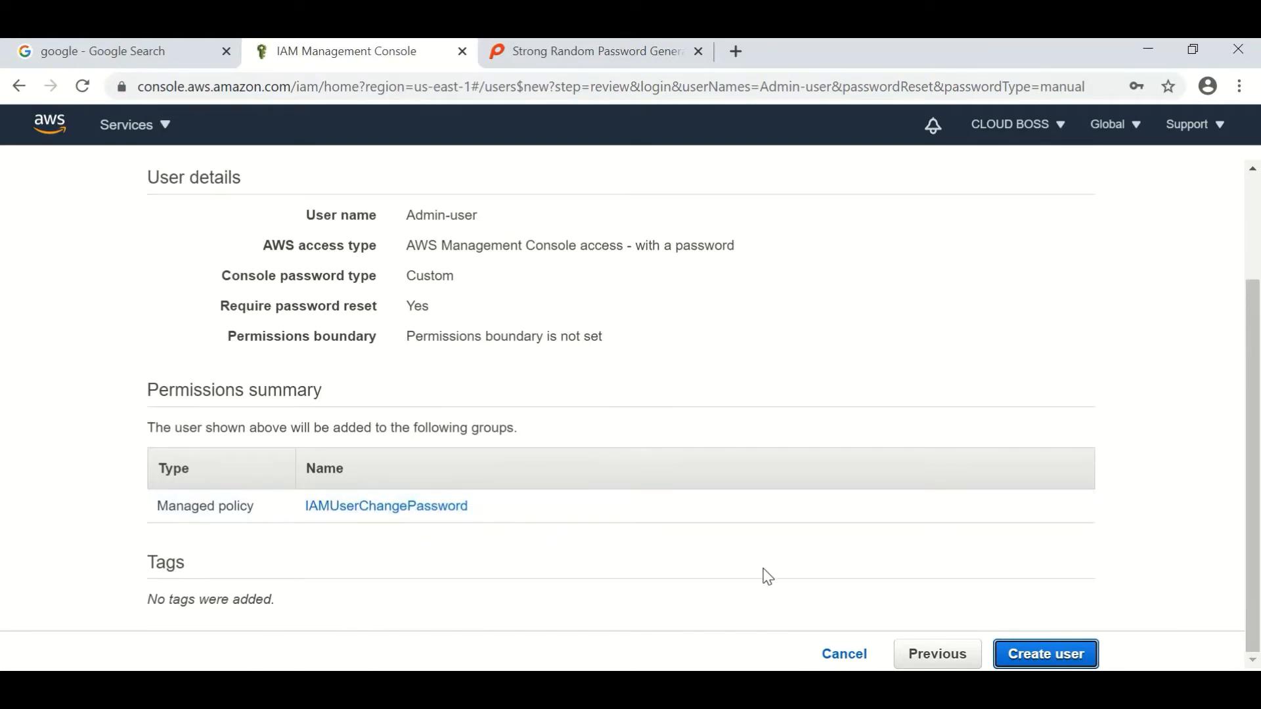
scroll(1256, 617, up, 3)
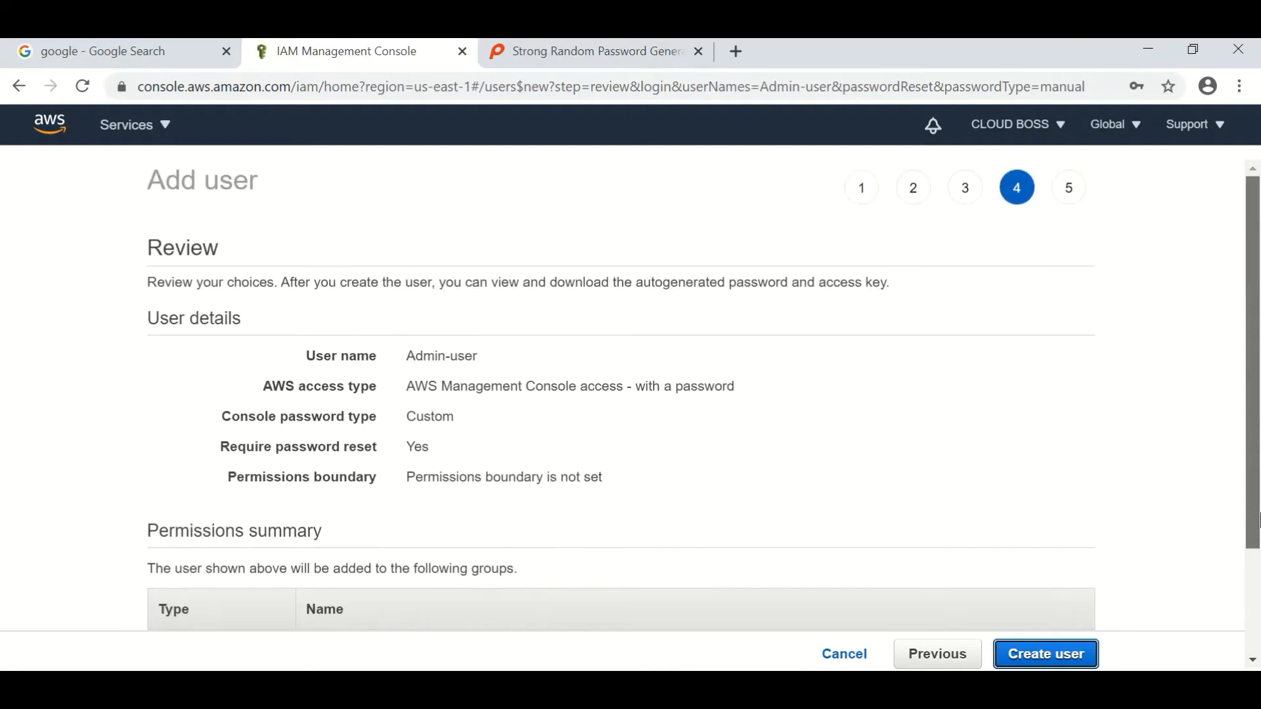
scroll(1258, 601, down, 3)
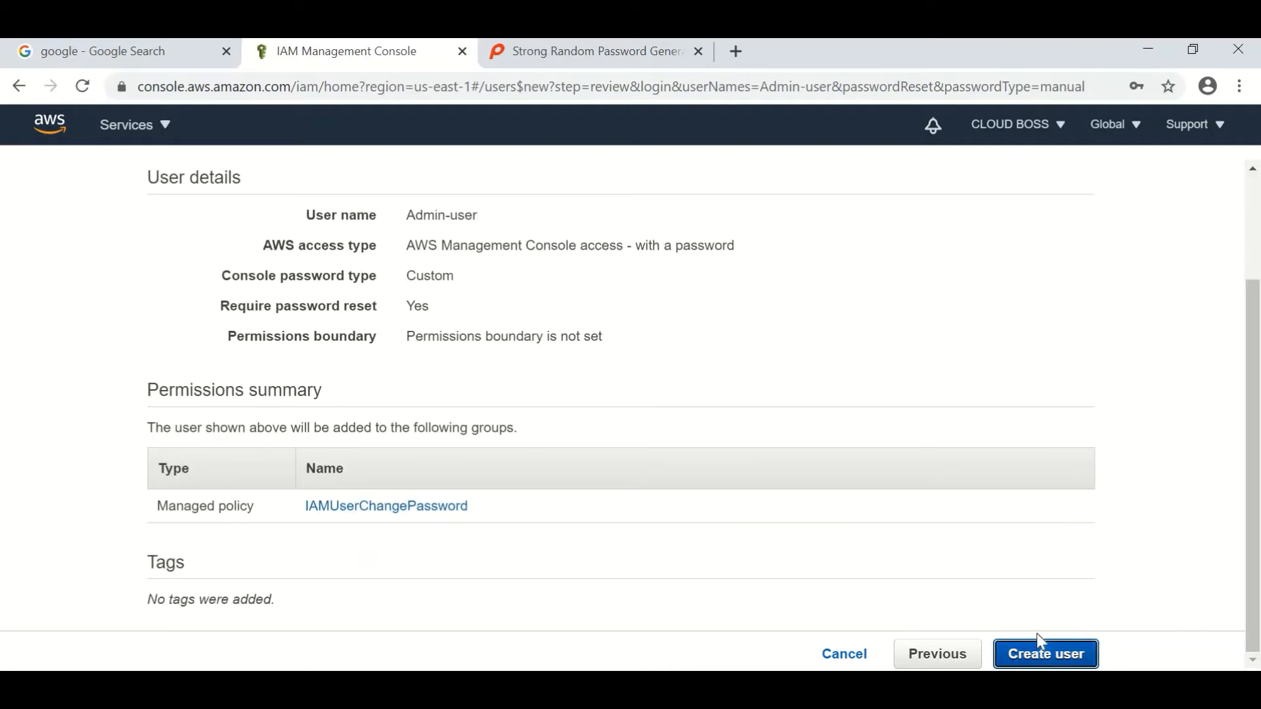
click(1075, 659)
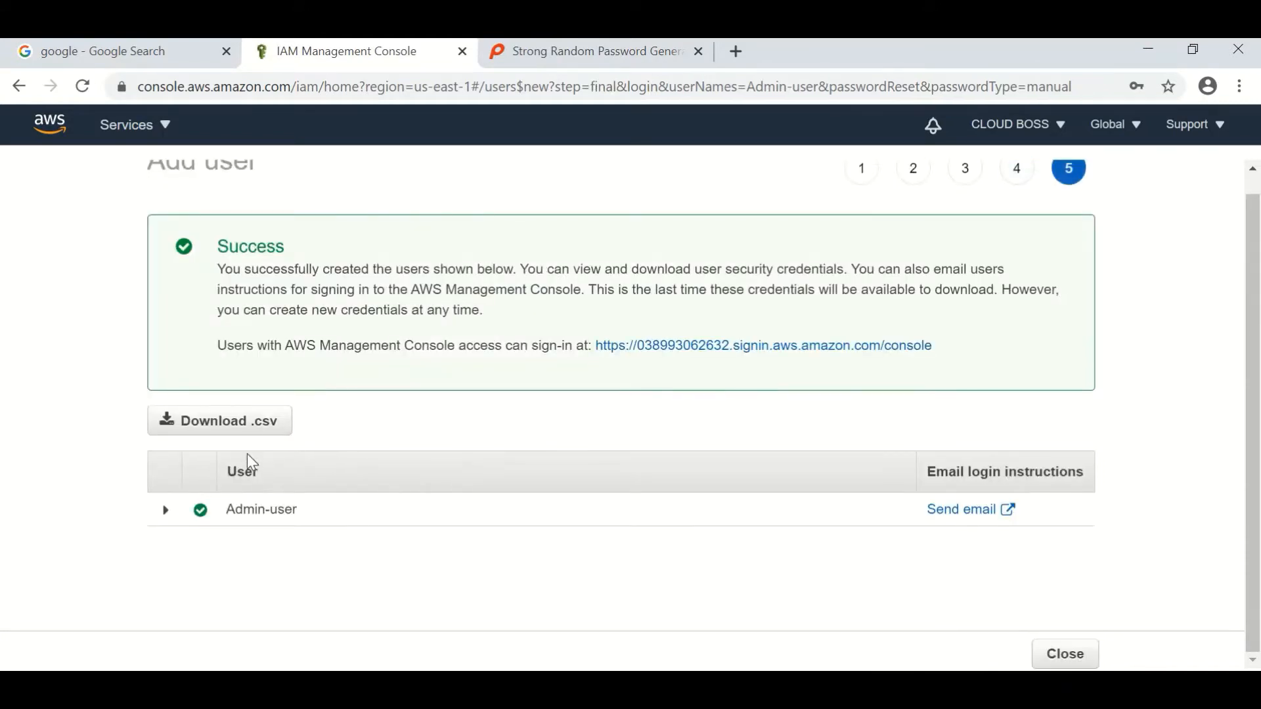
Download the new user's credentials as a .csv file and briefly recheck the generated password on the generator site
click(284, 423)
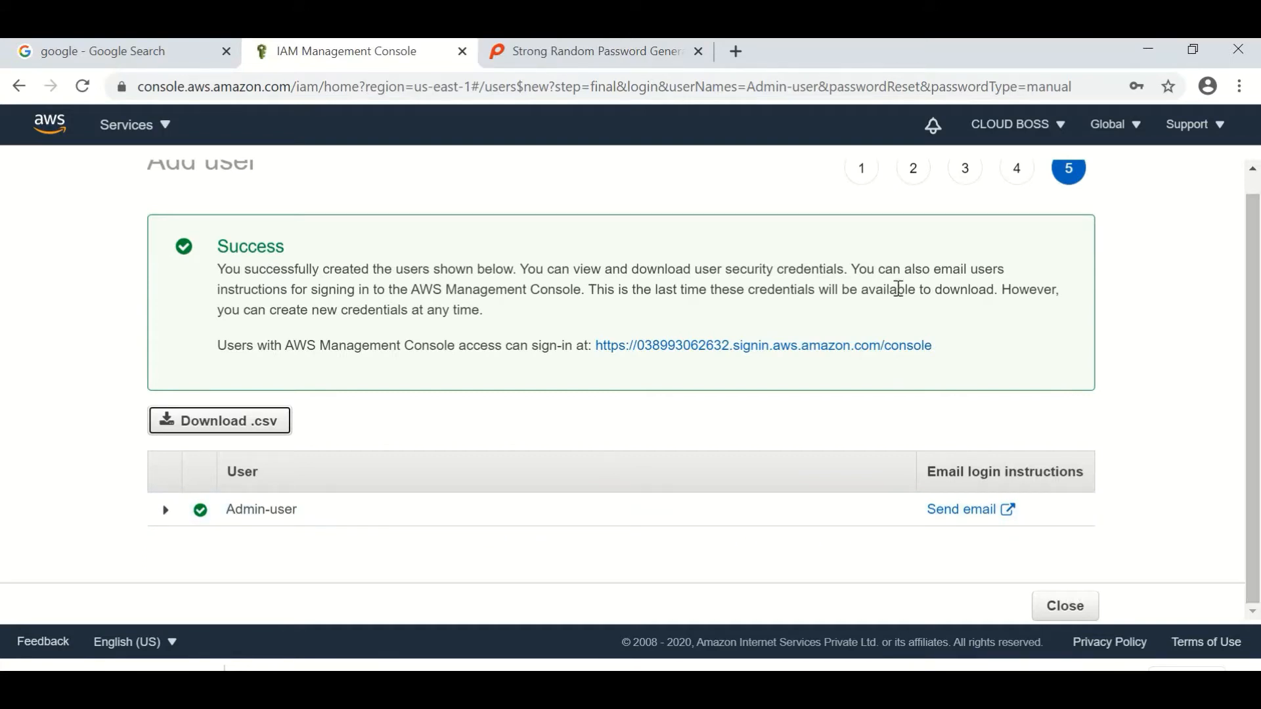
click(673, 59)
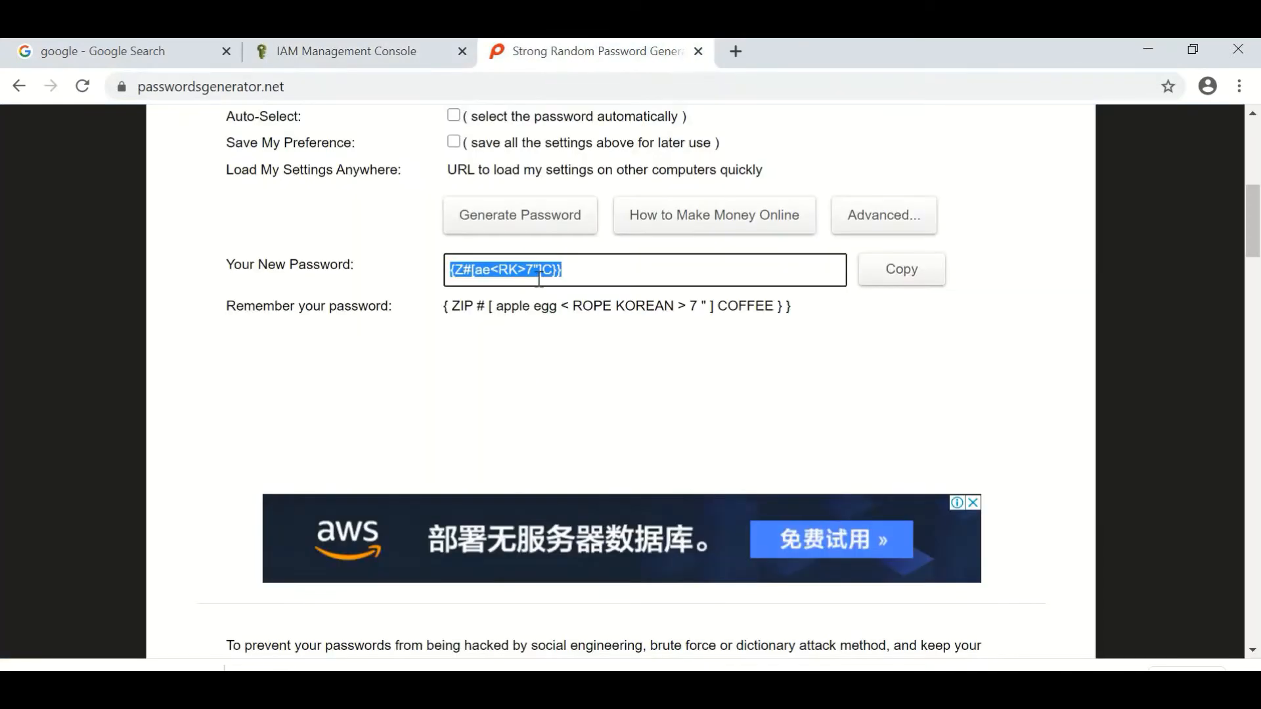
click(363, 60)
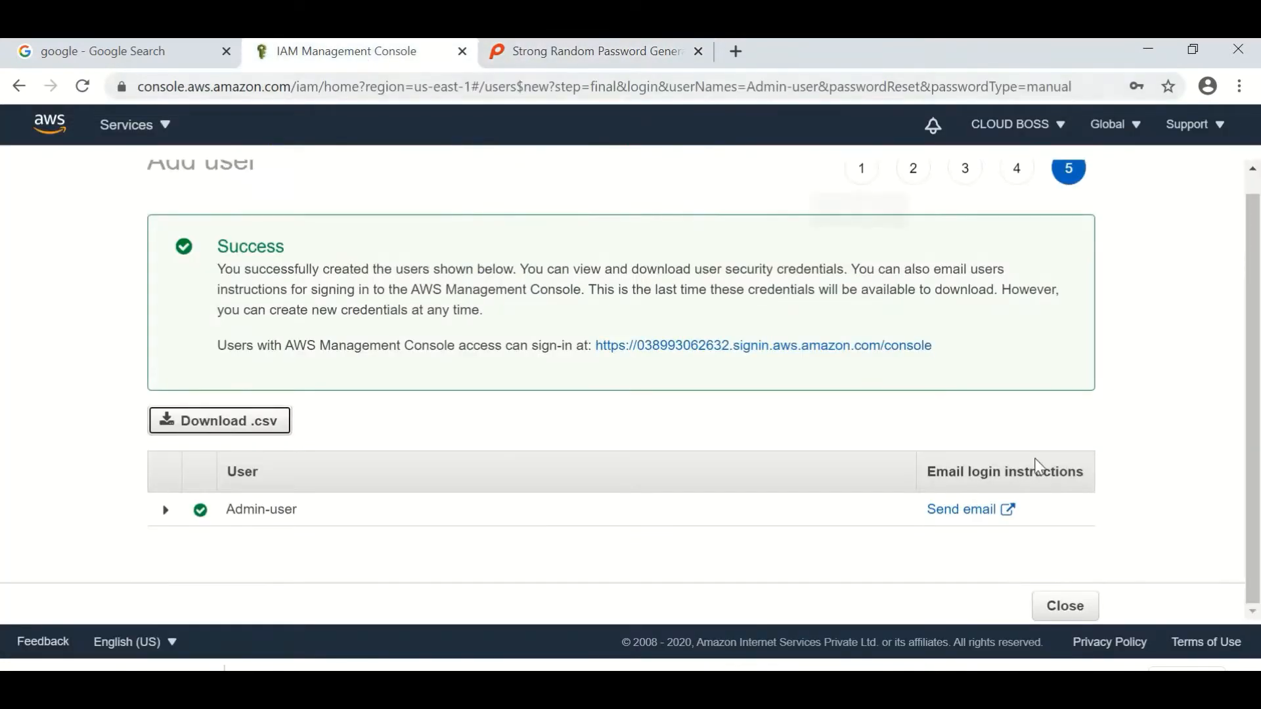
Close the finished user creation wizard and look over the IAM users list
click(1069, 605)
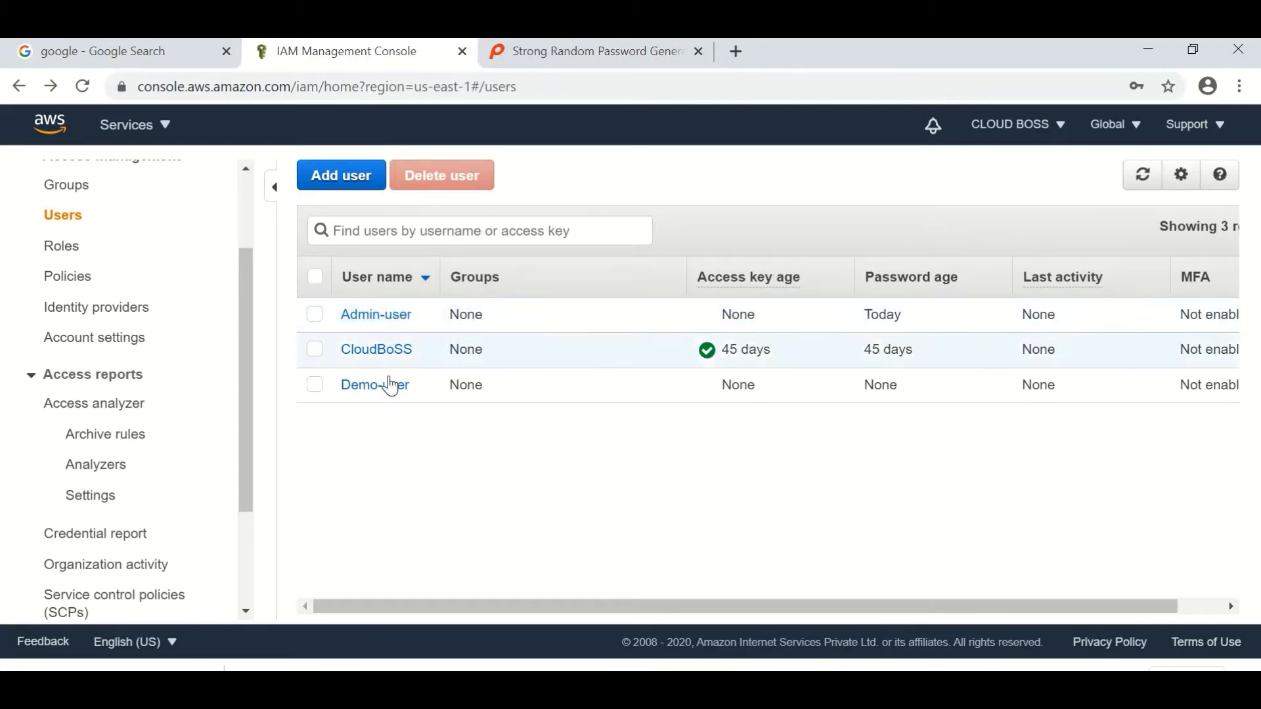
scroll(247, 338, down, 3)
scroll(192, 289, up, 4)
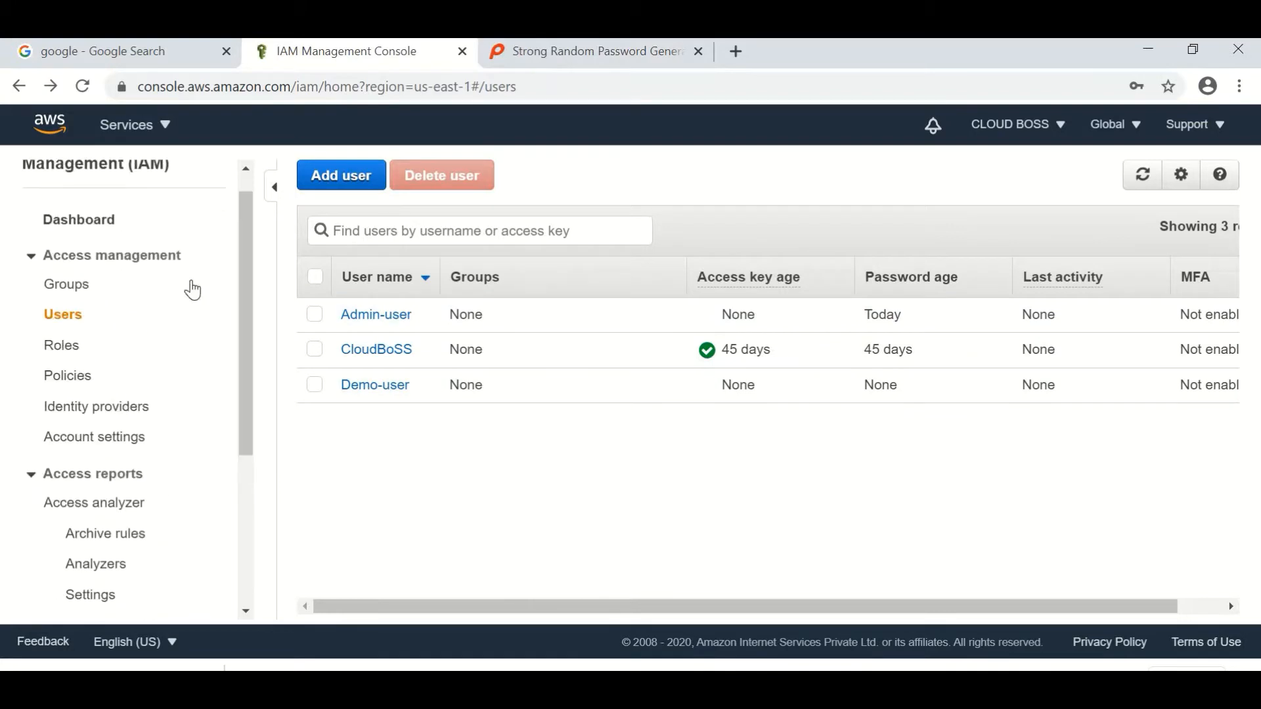
Start a new IAM group, name it Admin-group01 and continue to policy attachment
click(74, 288)
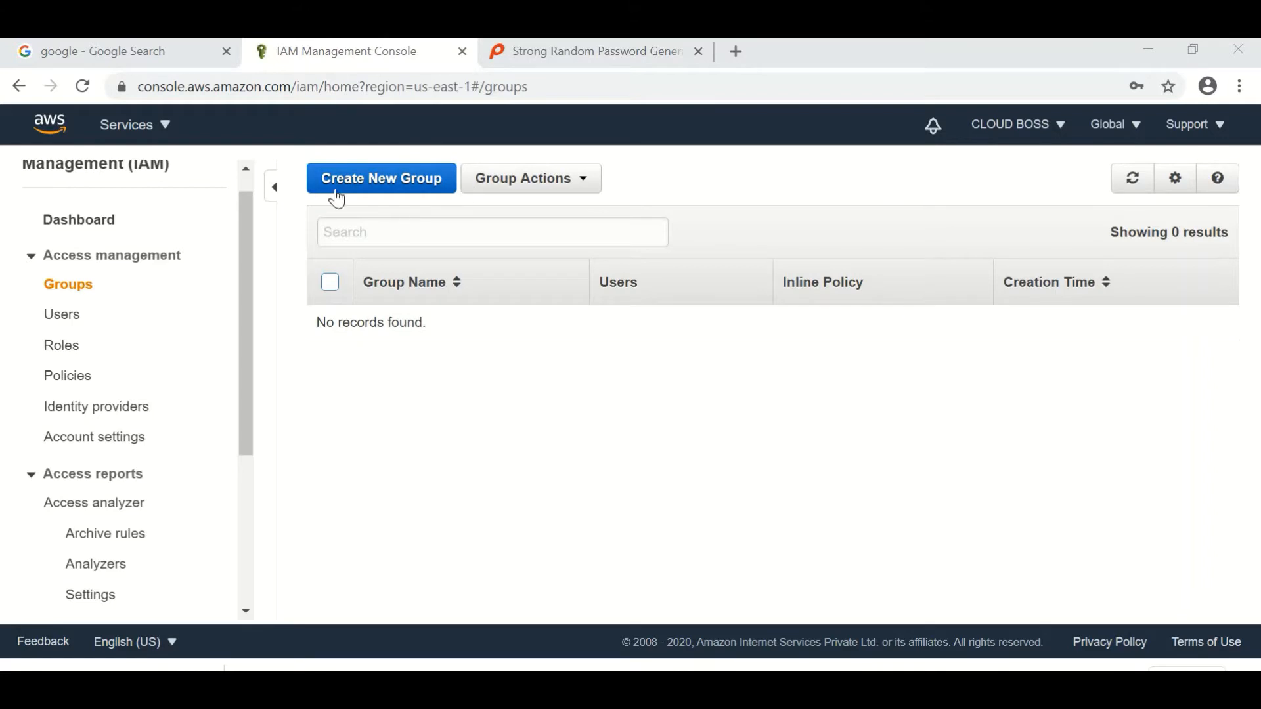
click(387, 192)
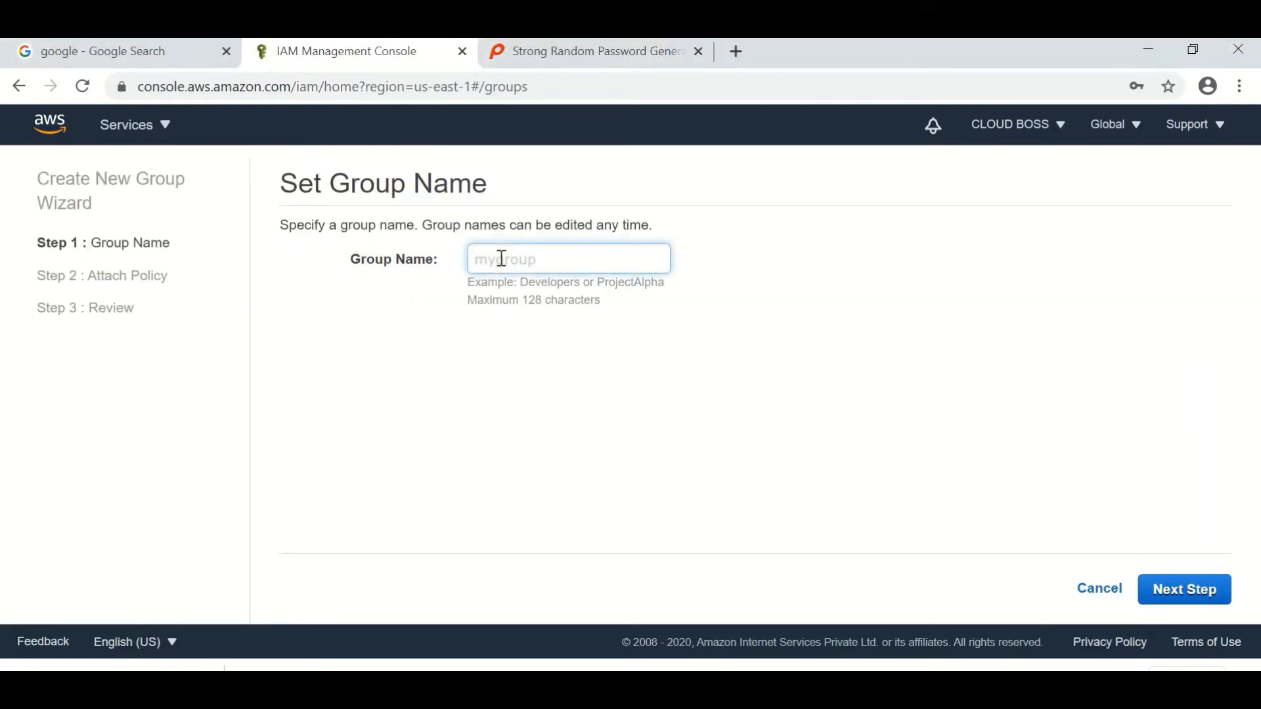
text(Admin-group01)
click(1198, 590)
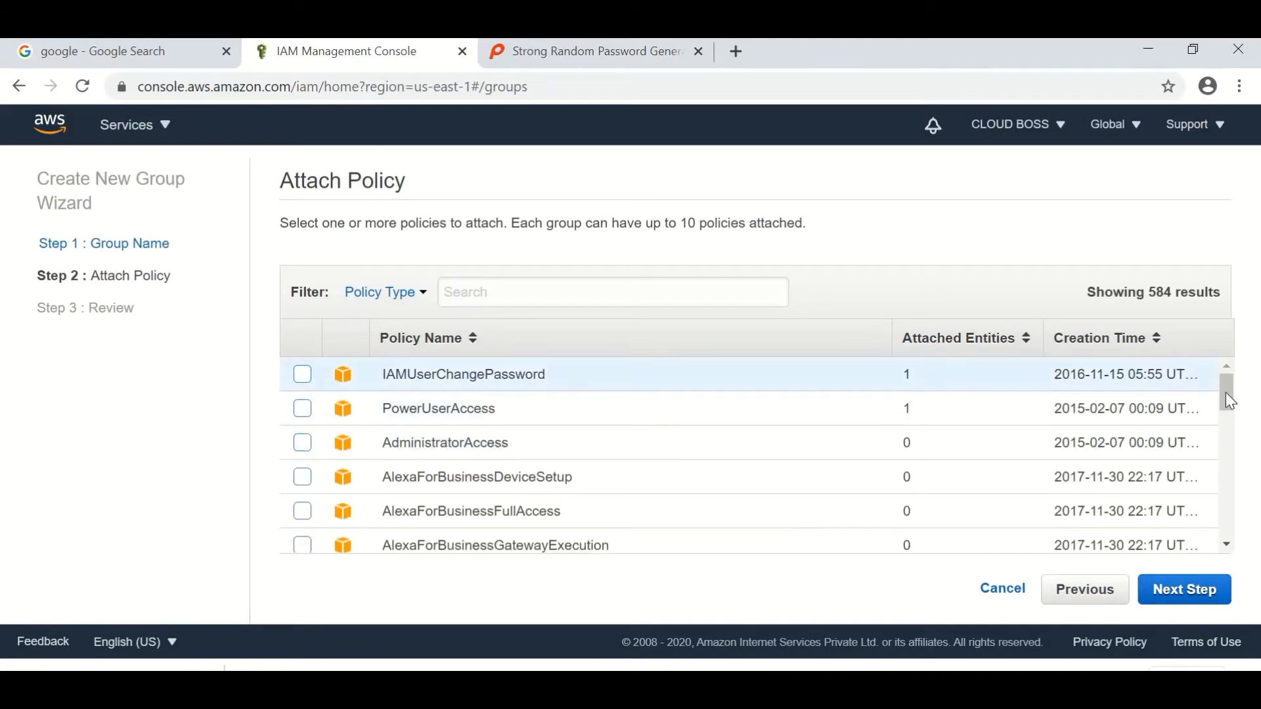
Select the AdministratorAccess policy for the new group and continue to the review
scroll(1224, 394, down, 1)
scroll(1224, 386, up, 1)
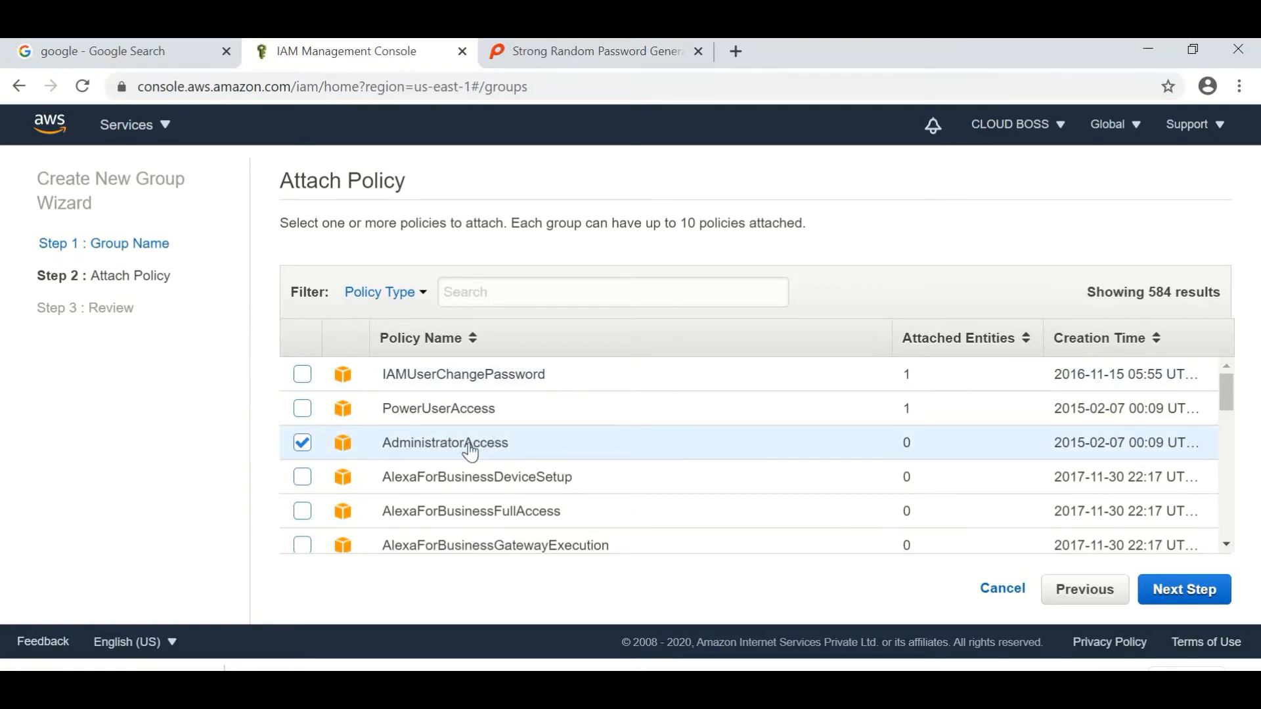
click(1203, 591)
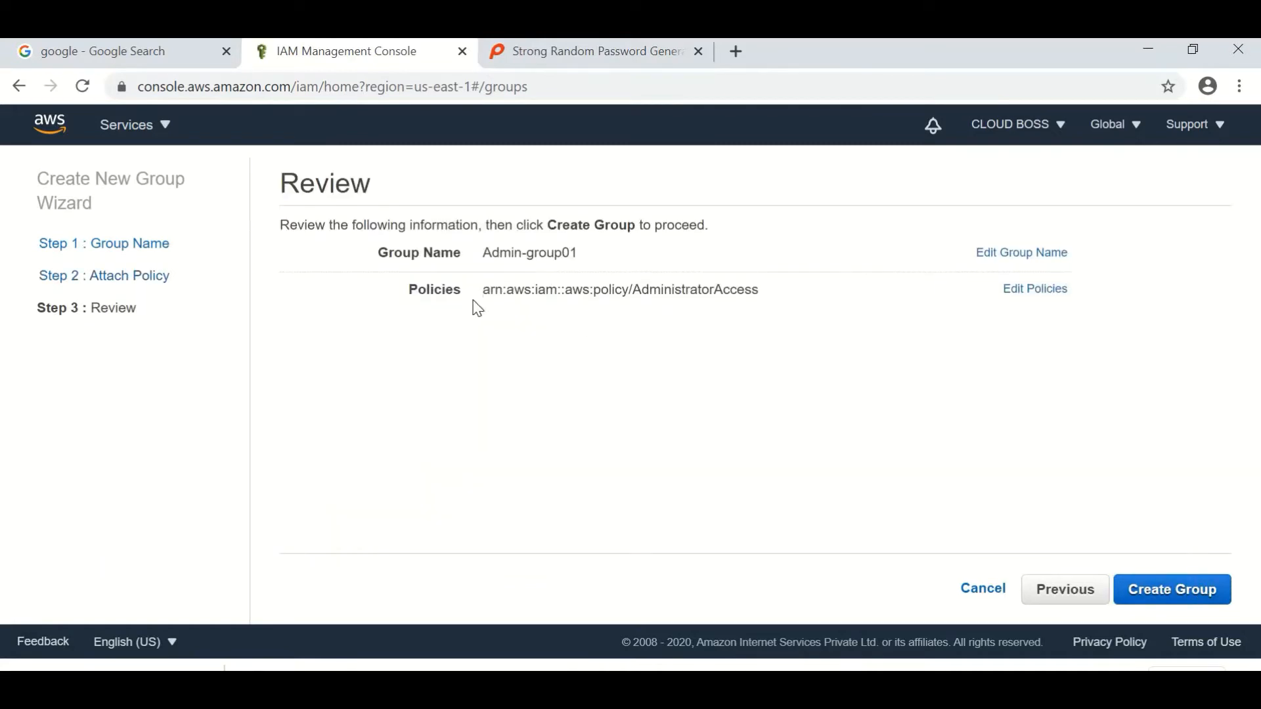
Check the AdministratorAccess policy ARN in the group review and create the group
triple_click(581, 304)
click(512, 309)
drag(483, 292, 500, 293)
click(501, 325)
drag(594, 294, 794, 306)
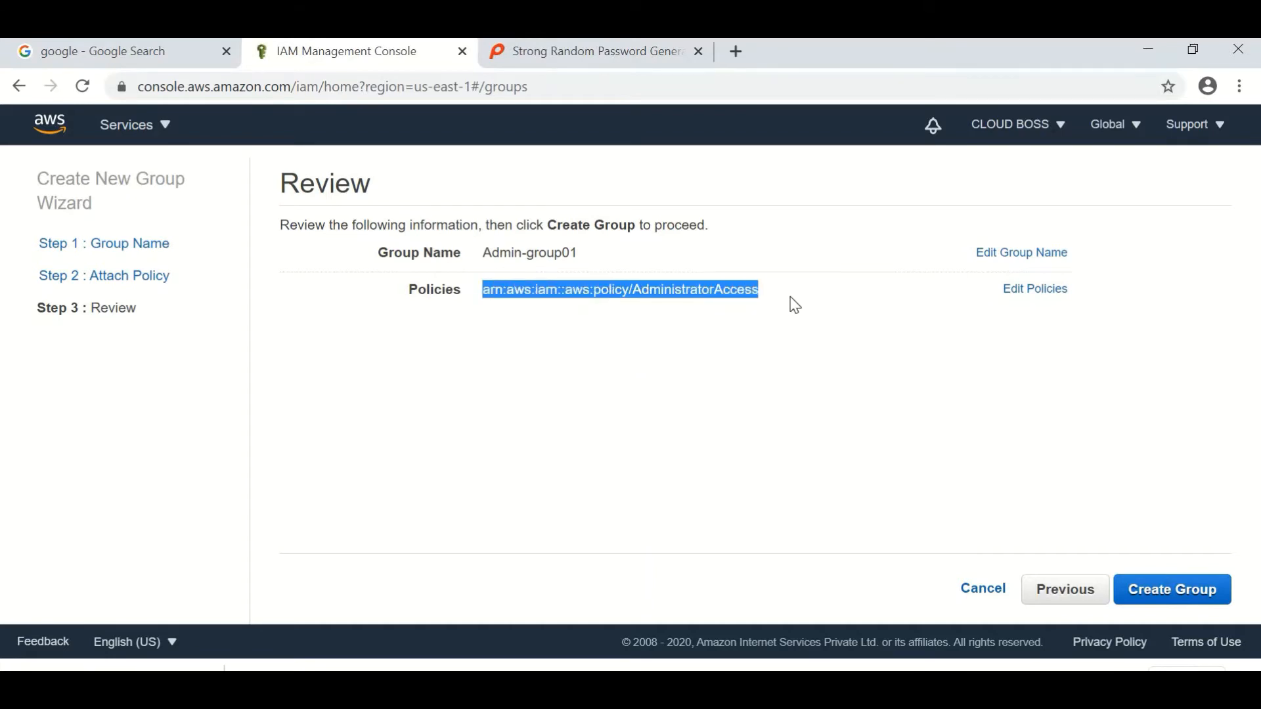
click(602, 336)
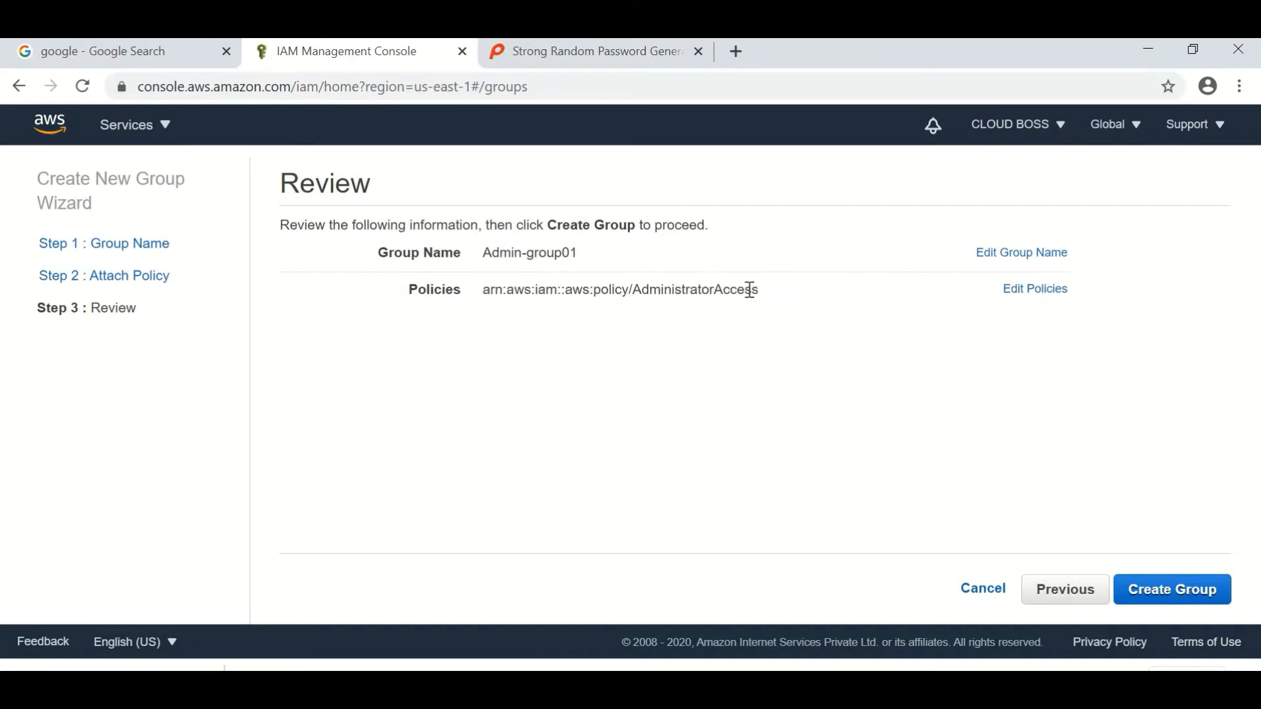
drag(744, 291, 760, 292)
click(643, 292)
drag(645, 292, 755, 289)
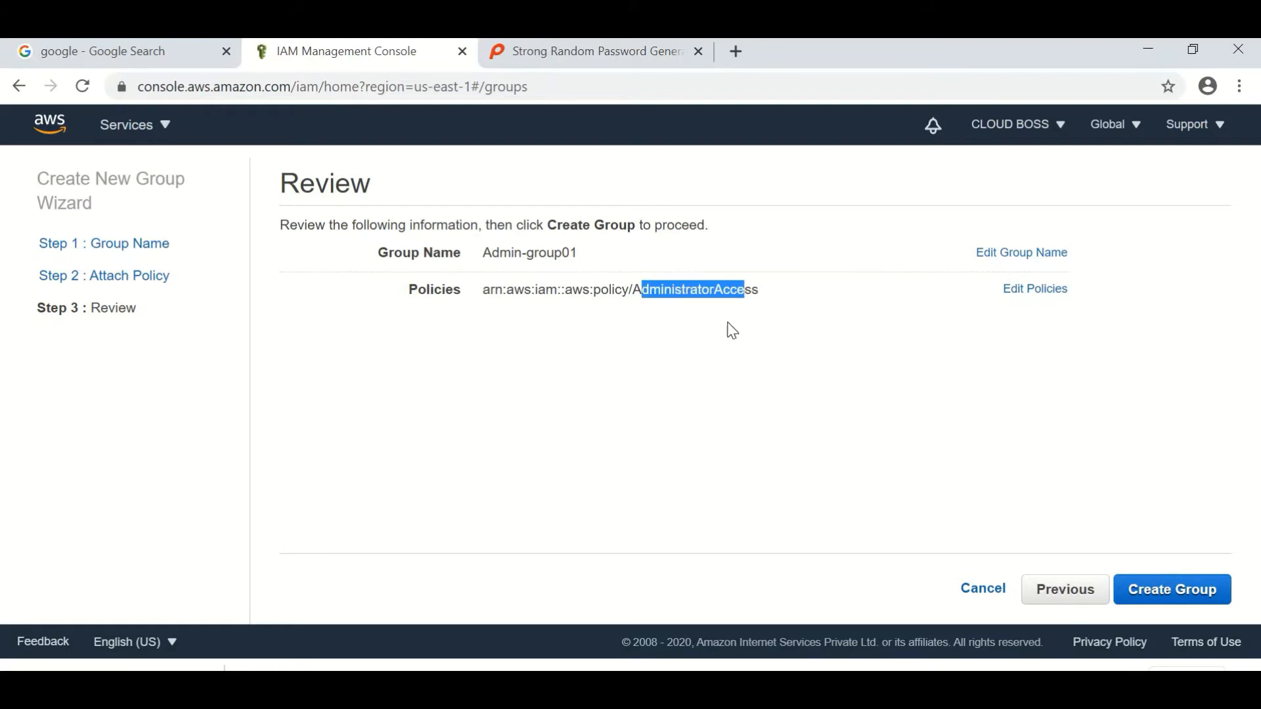
click(1191, 581)
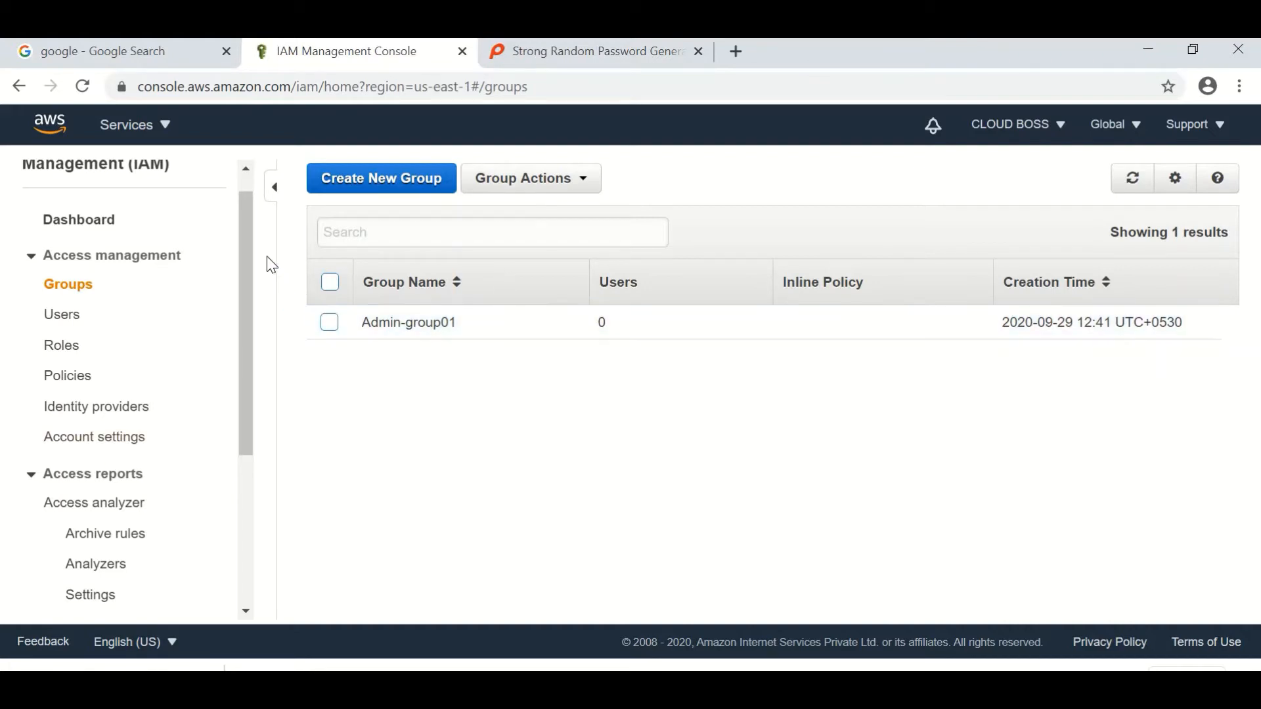
Open the AdministratorAccess policy from the IAM policies list and examine which entities use it
scroll(243, 299, down, 2)
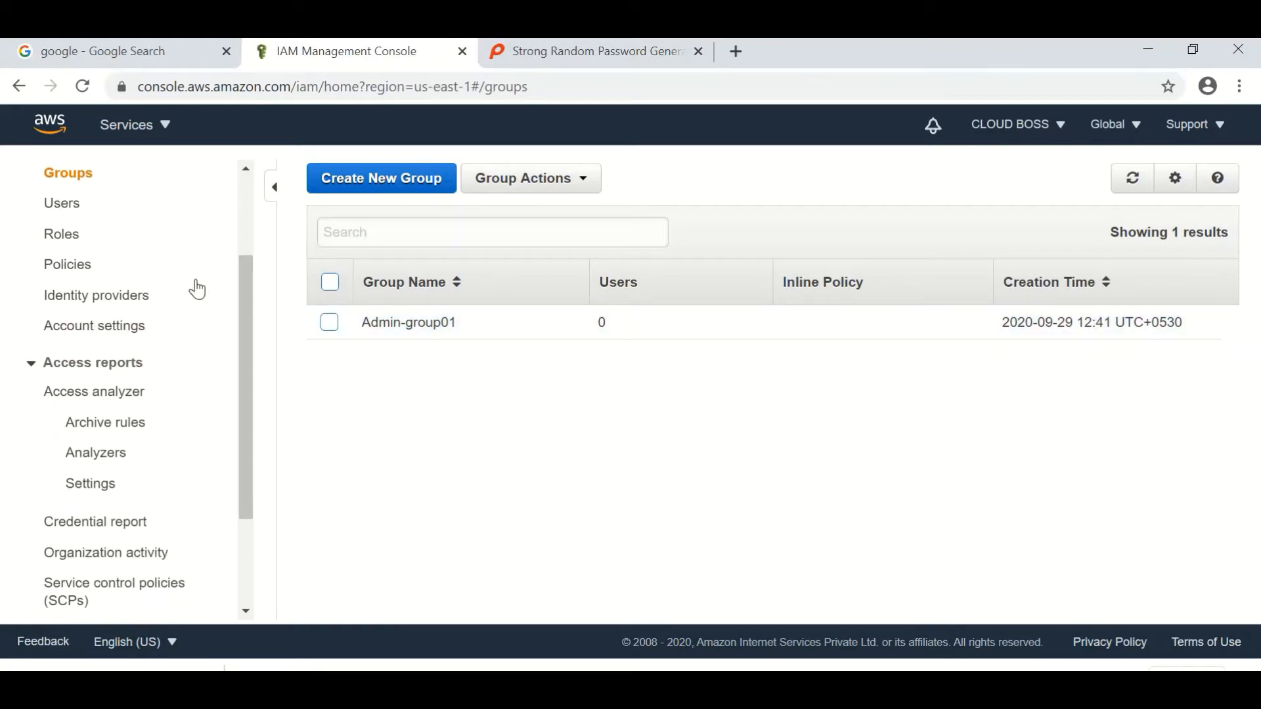
drag(243, 330, 243, 250)
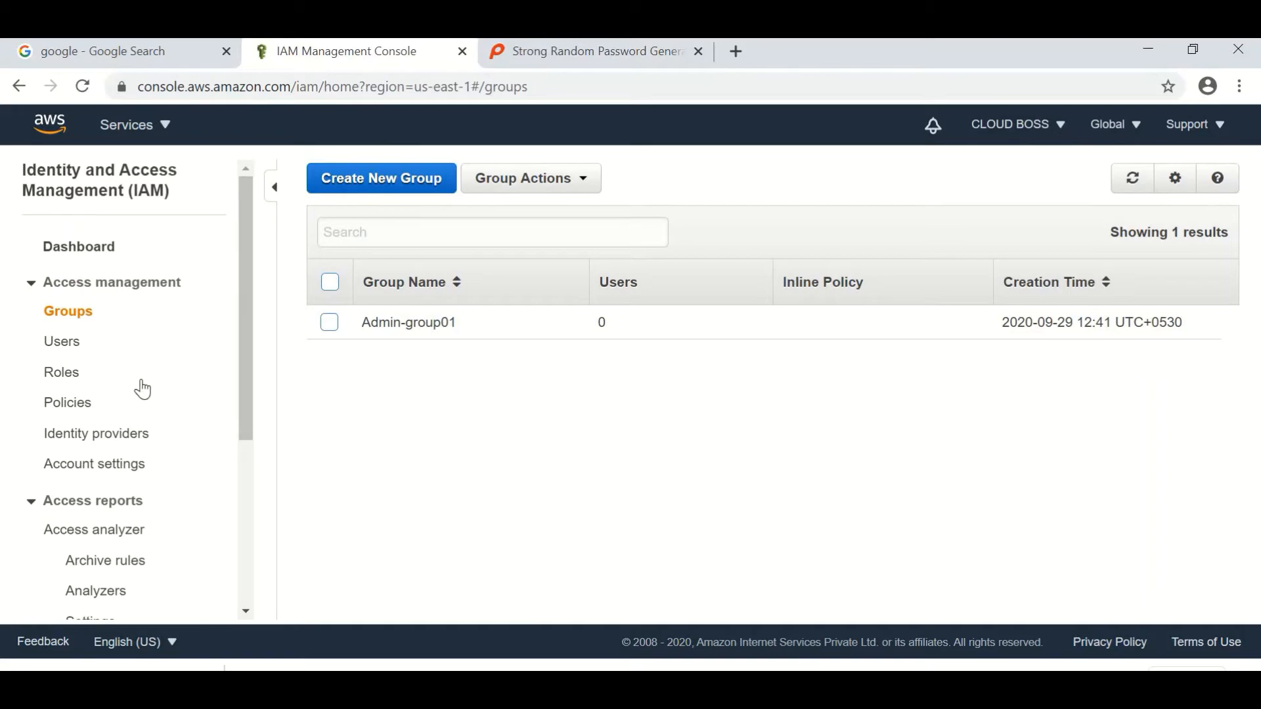
click(73, 412)
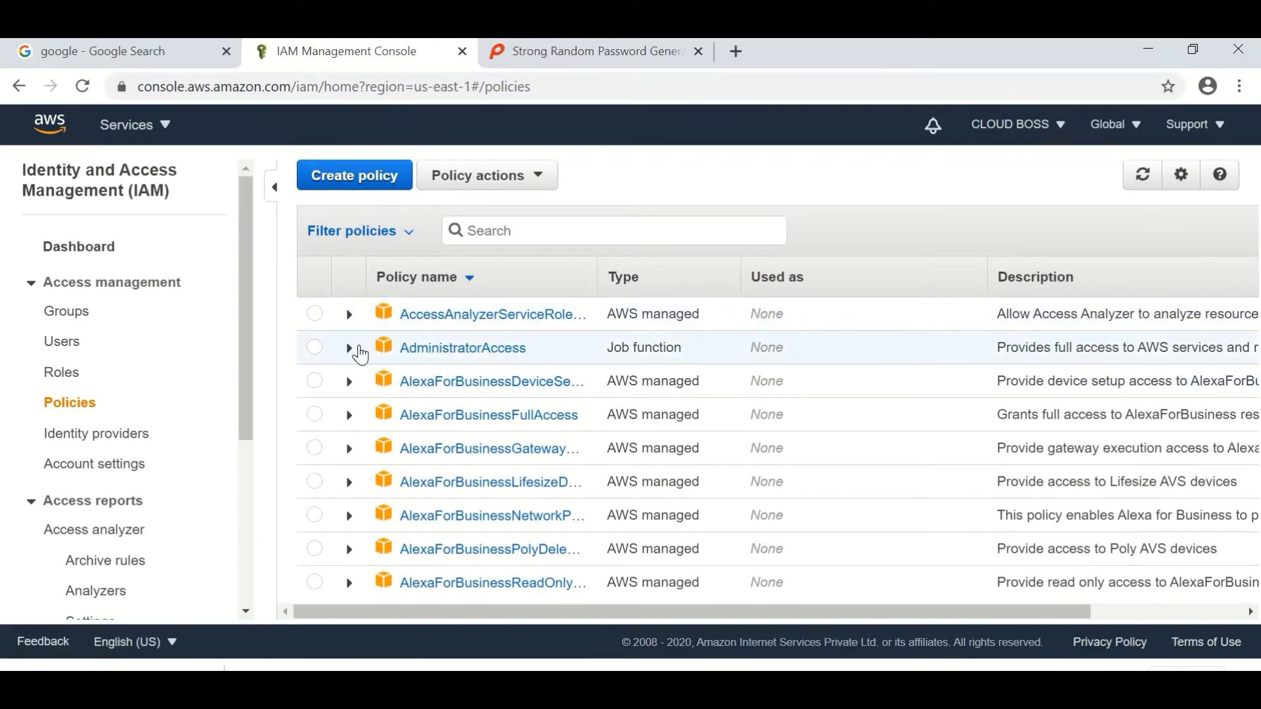
click(350, 348)
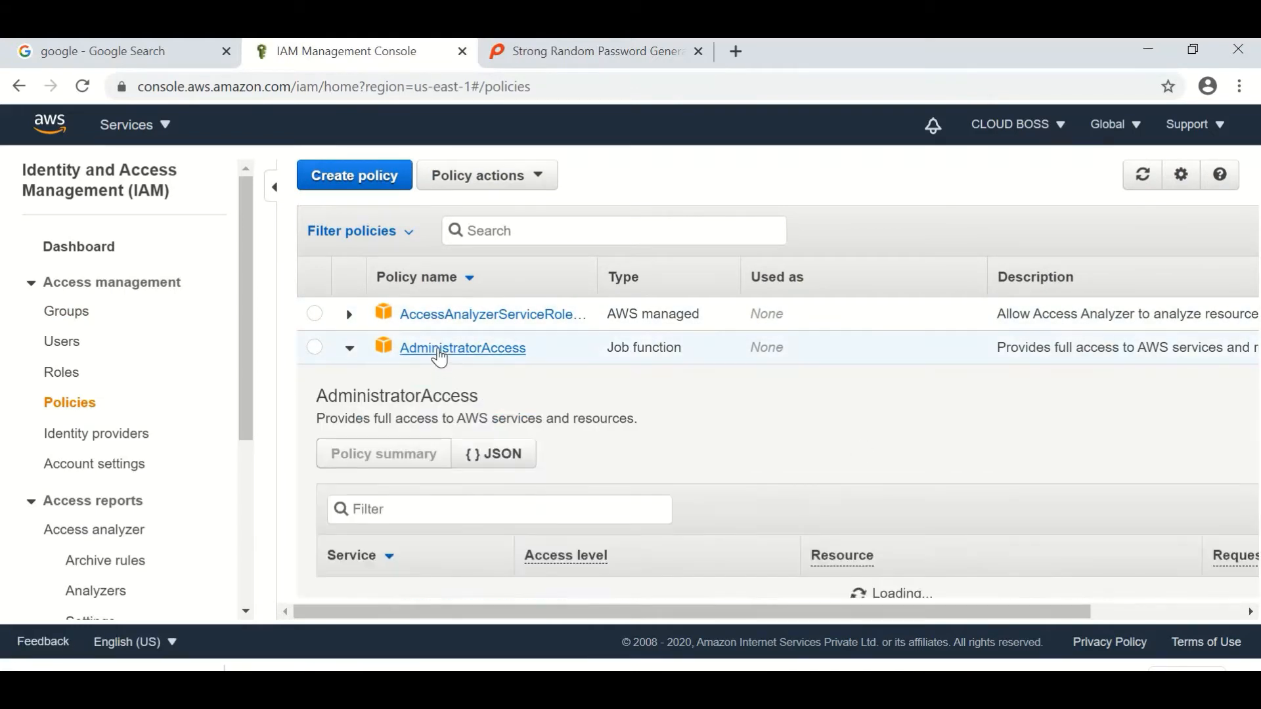
click(439, 349)
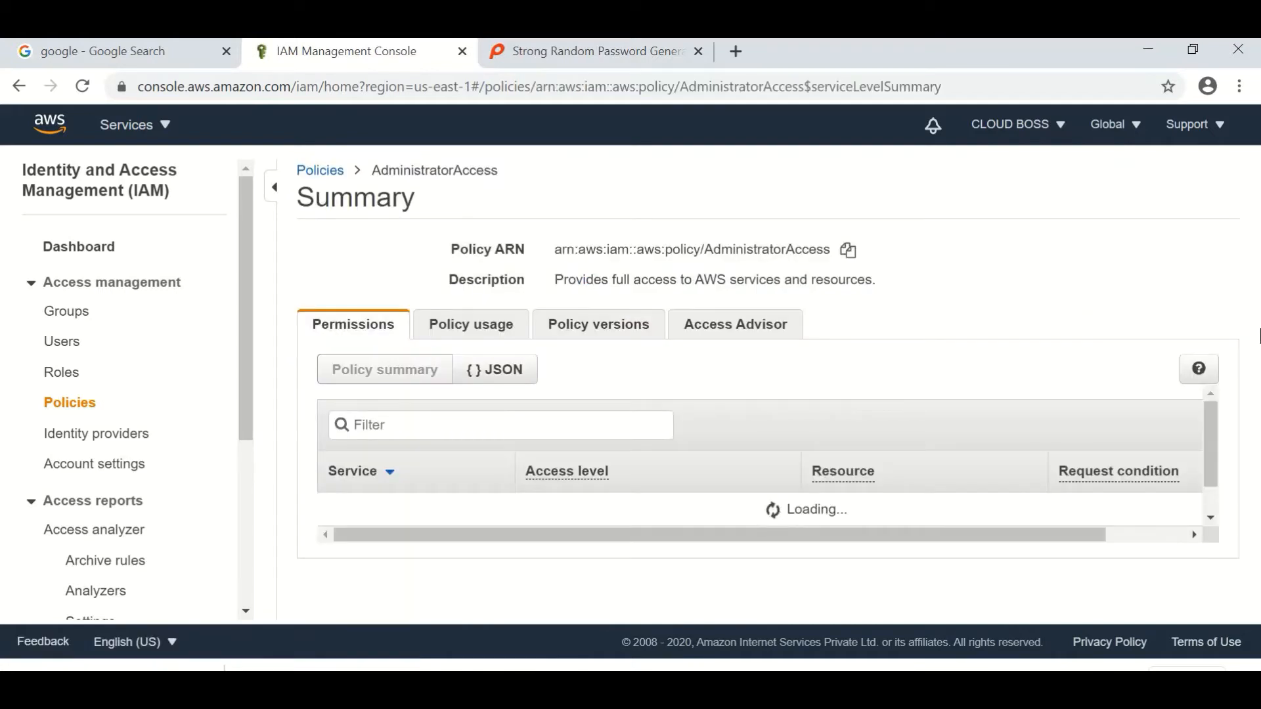
click(494, 336)
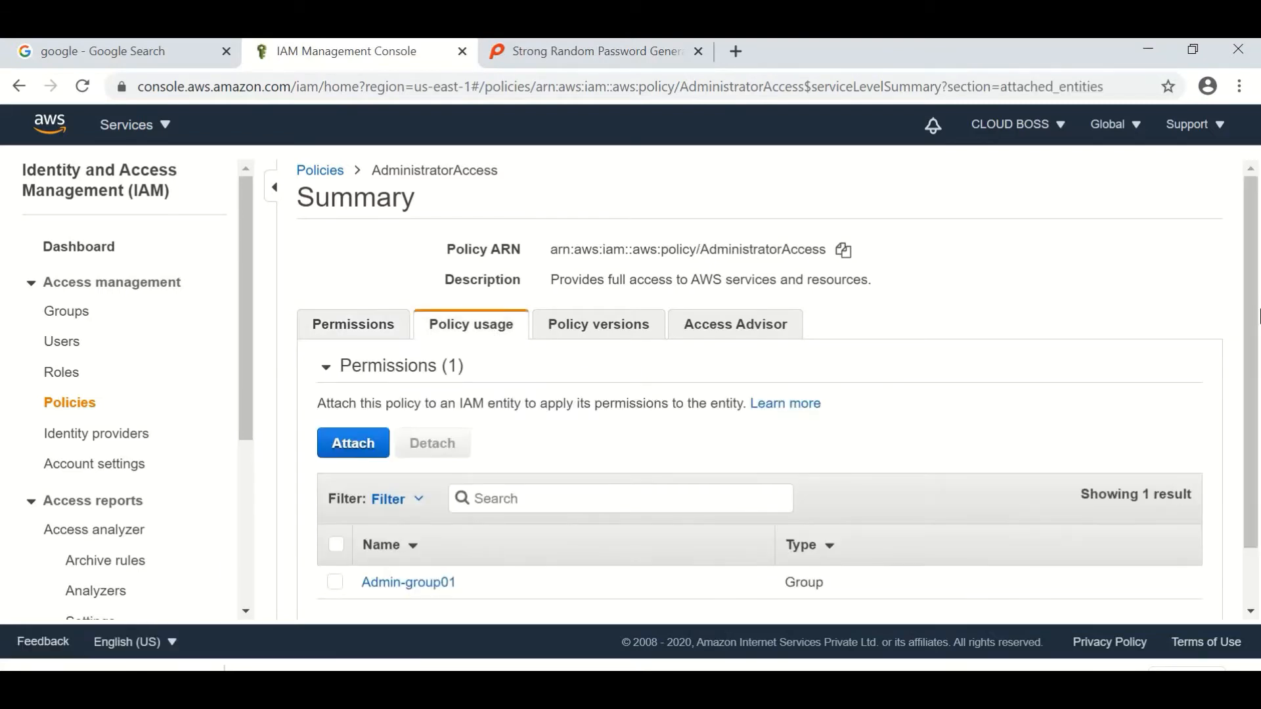
scroll(1256, 284, down, 2)
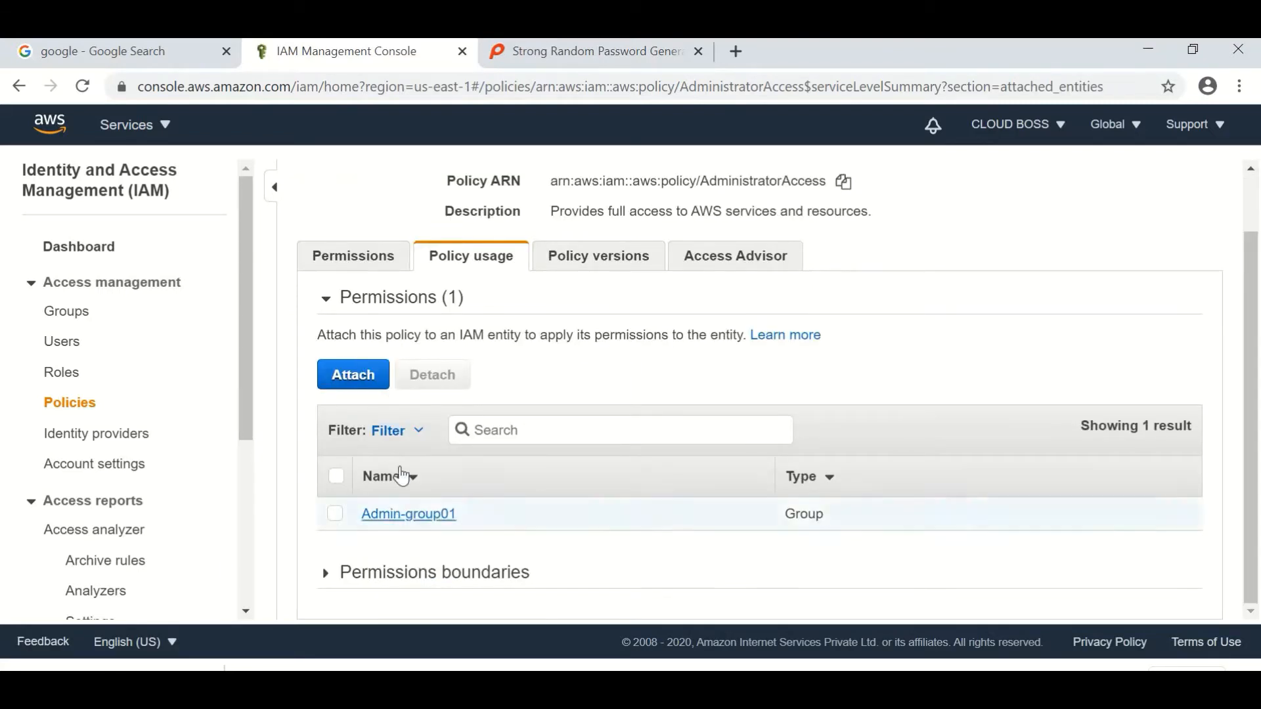
Examine the services and access levels granted in the AdministratorAccess policy's permissions
click(380, 263)
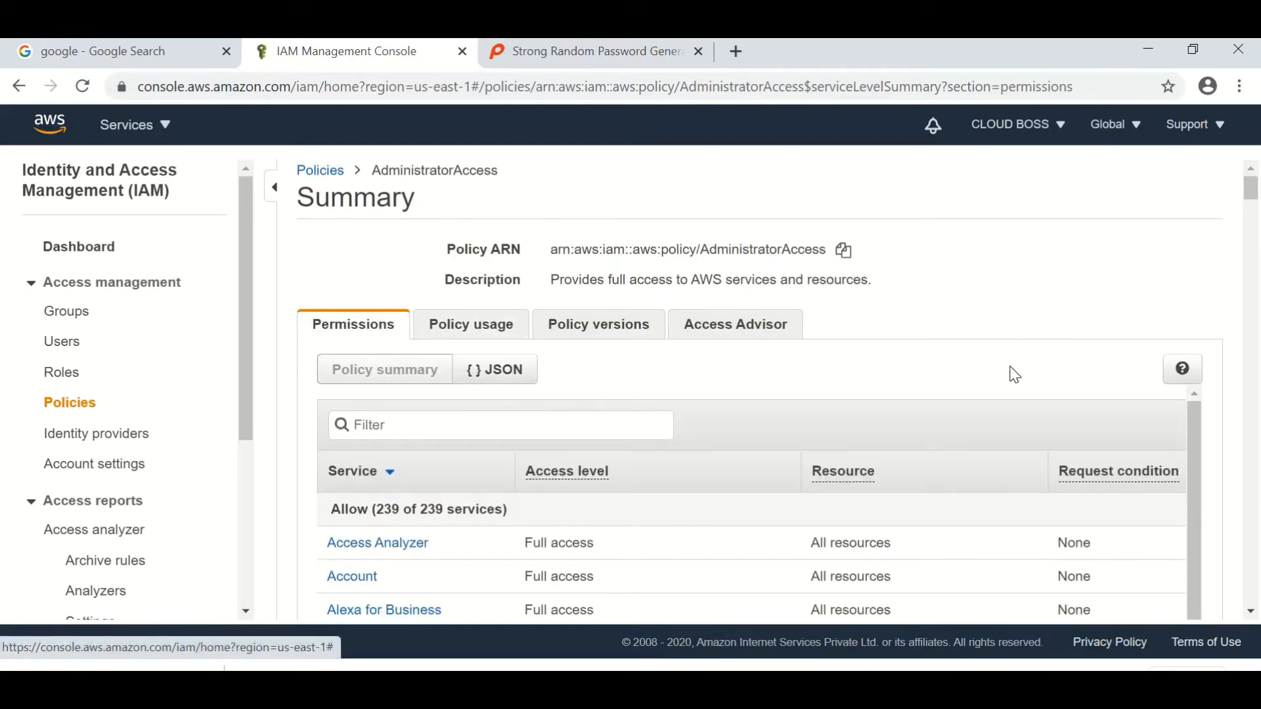
scroll(1254, 209, down, 5)
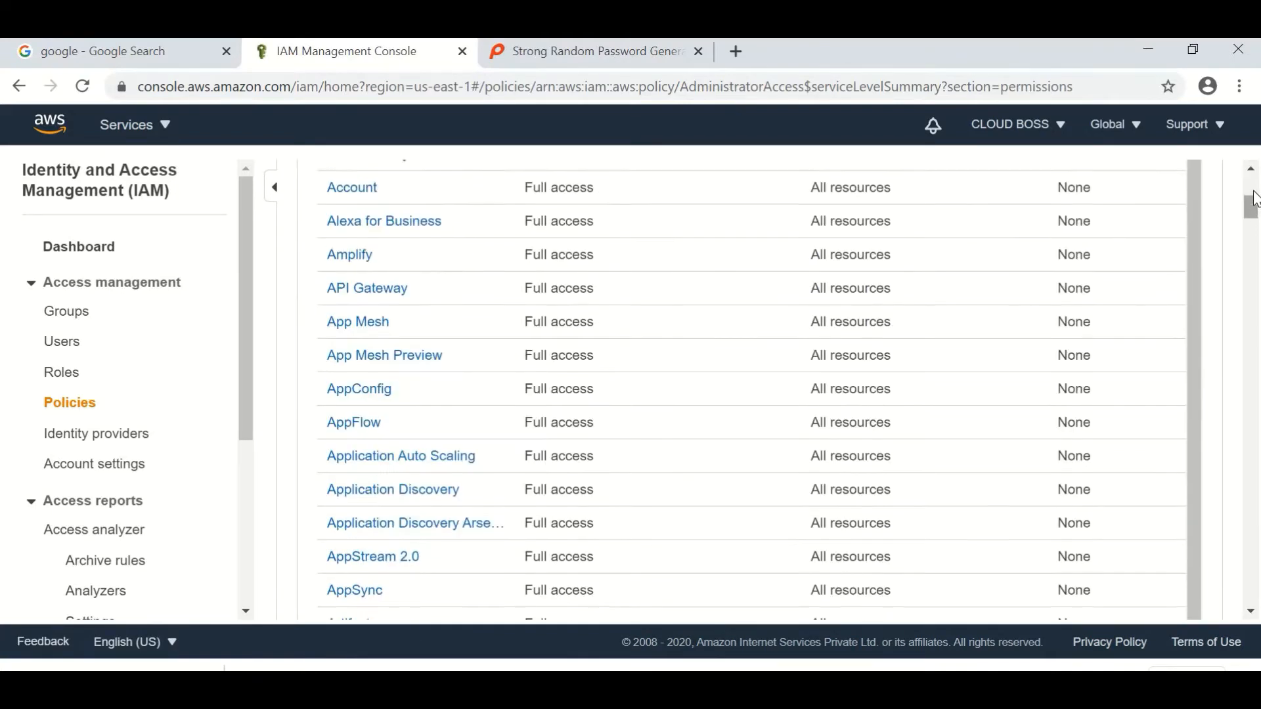
scroll(1254, 199, up, 5)
scroll(495, 257, down, 8)
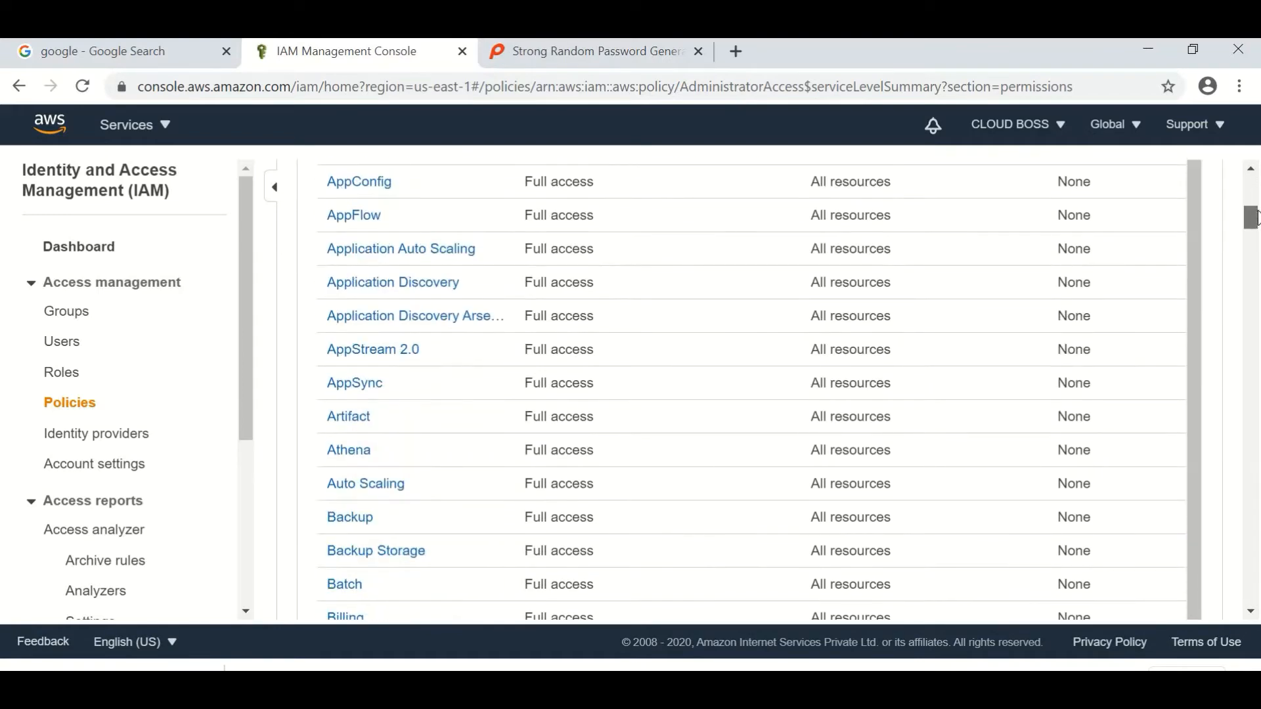
scroll(495, 257, up, 1)
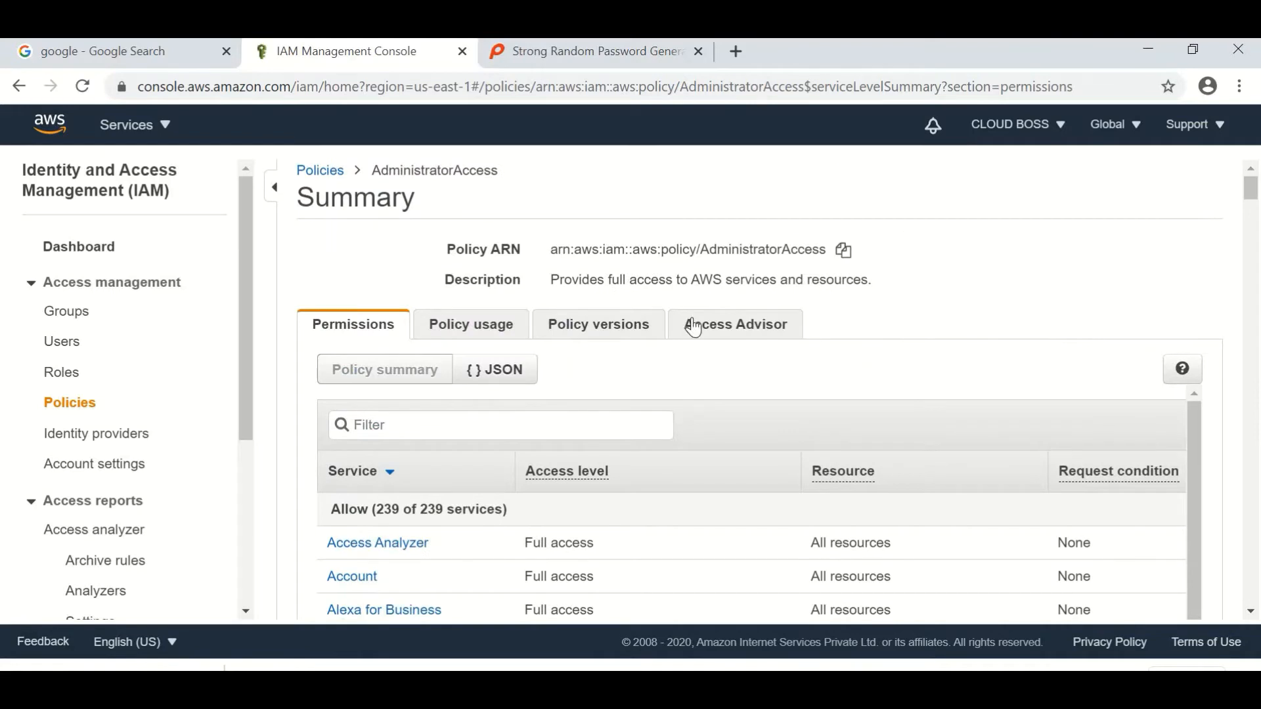
Return to the policies list, start a new policy and view its blank JSON definition
click(61, 411)
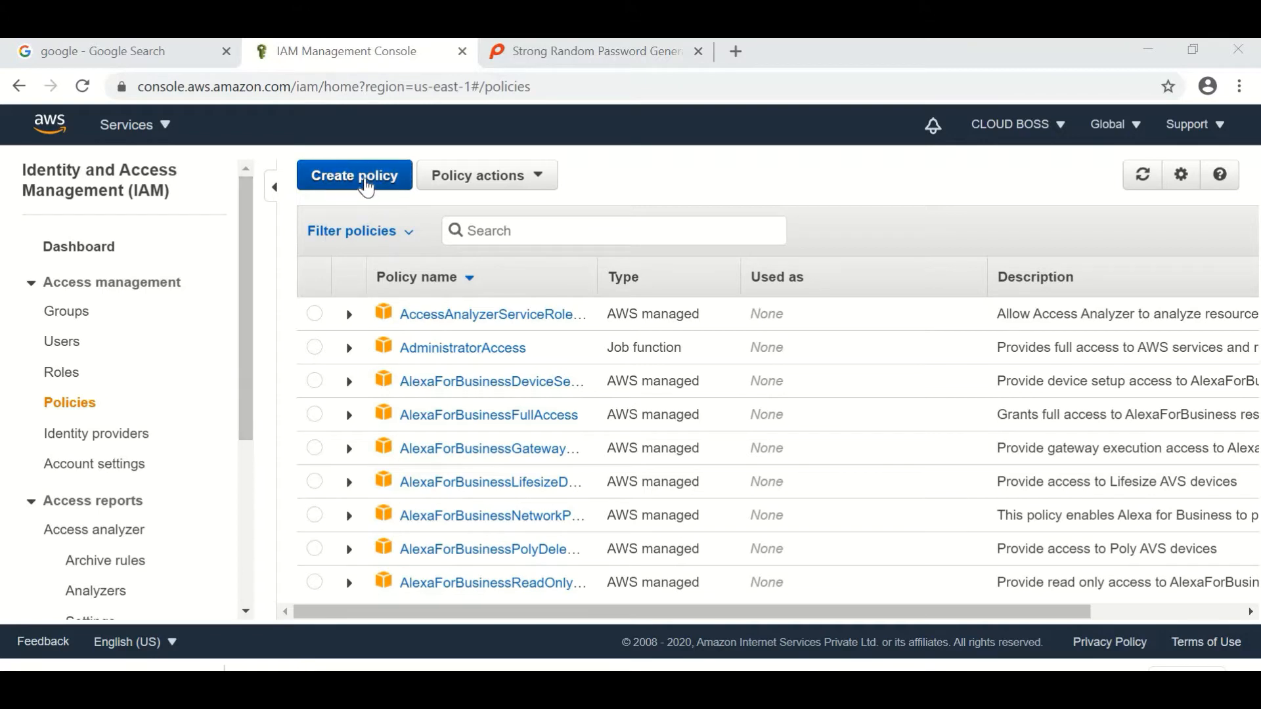
click(365, 176)
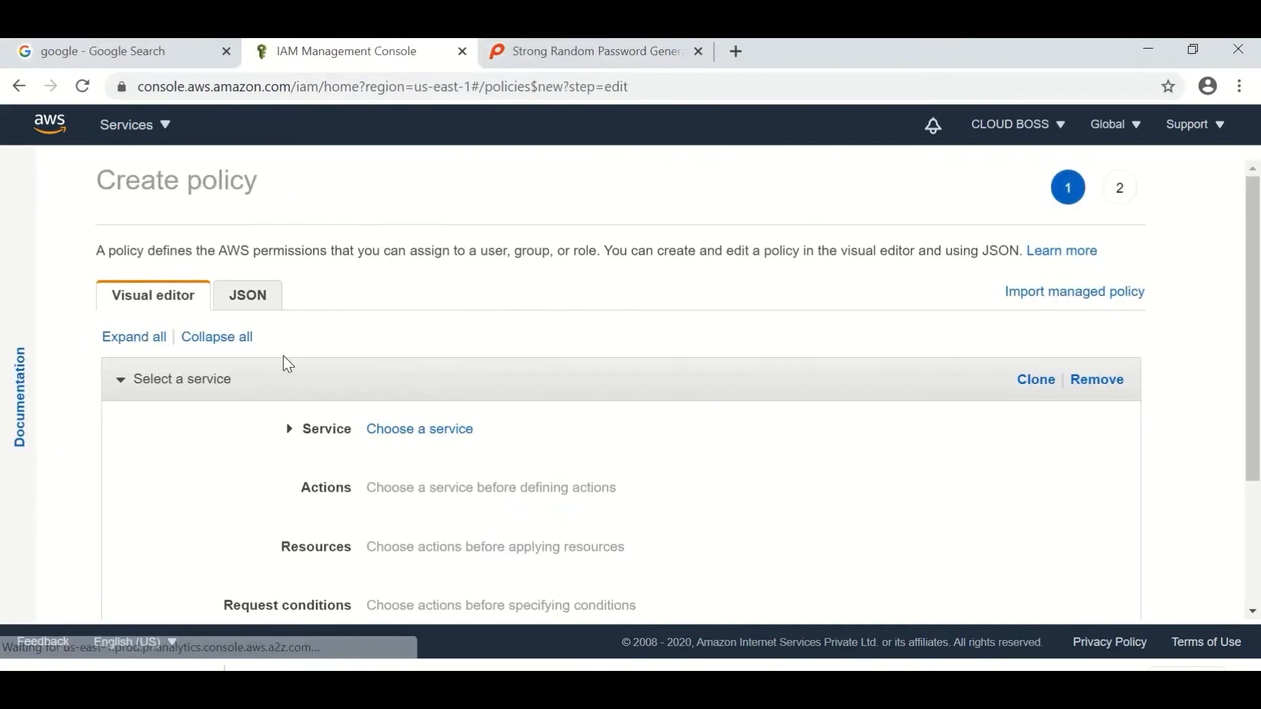
click(245, 303)
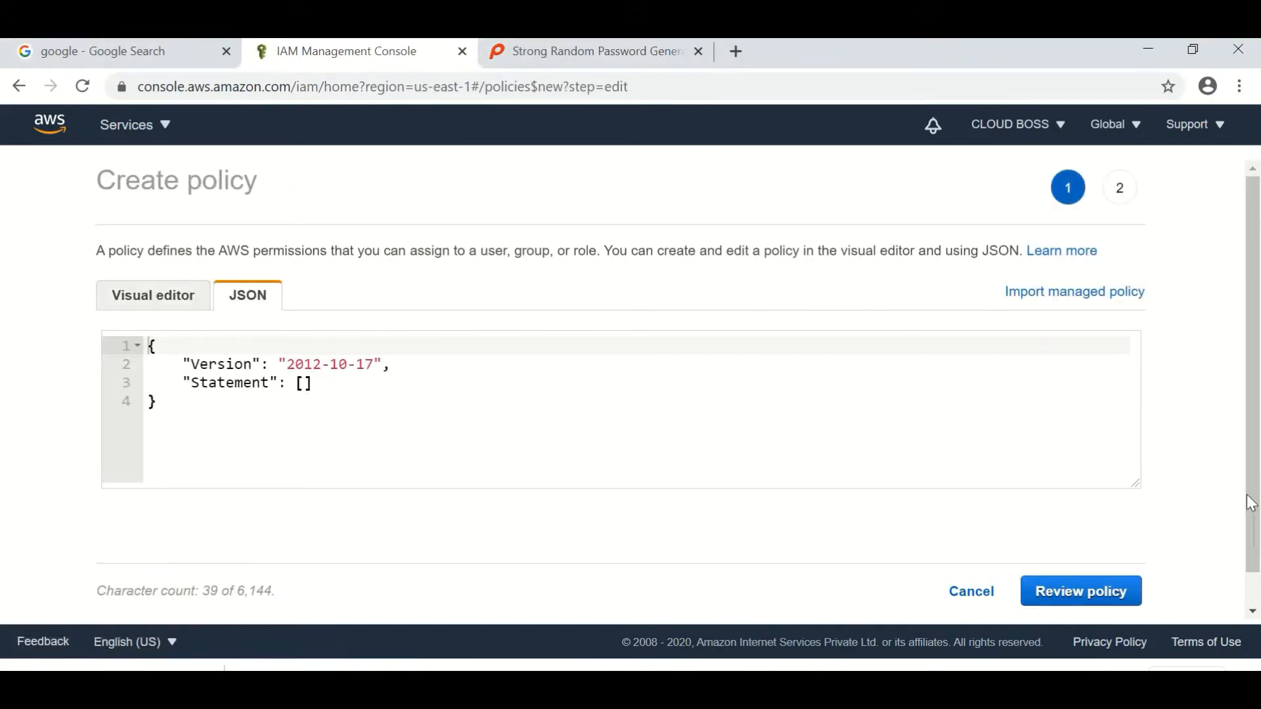
scroll(1251, 502, down, 1)
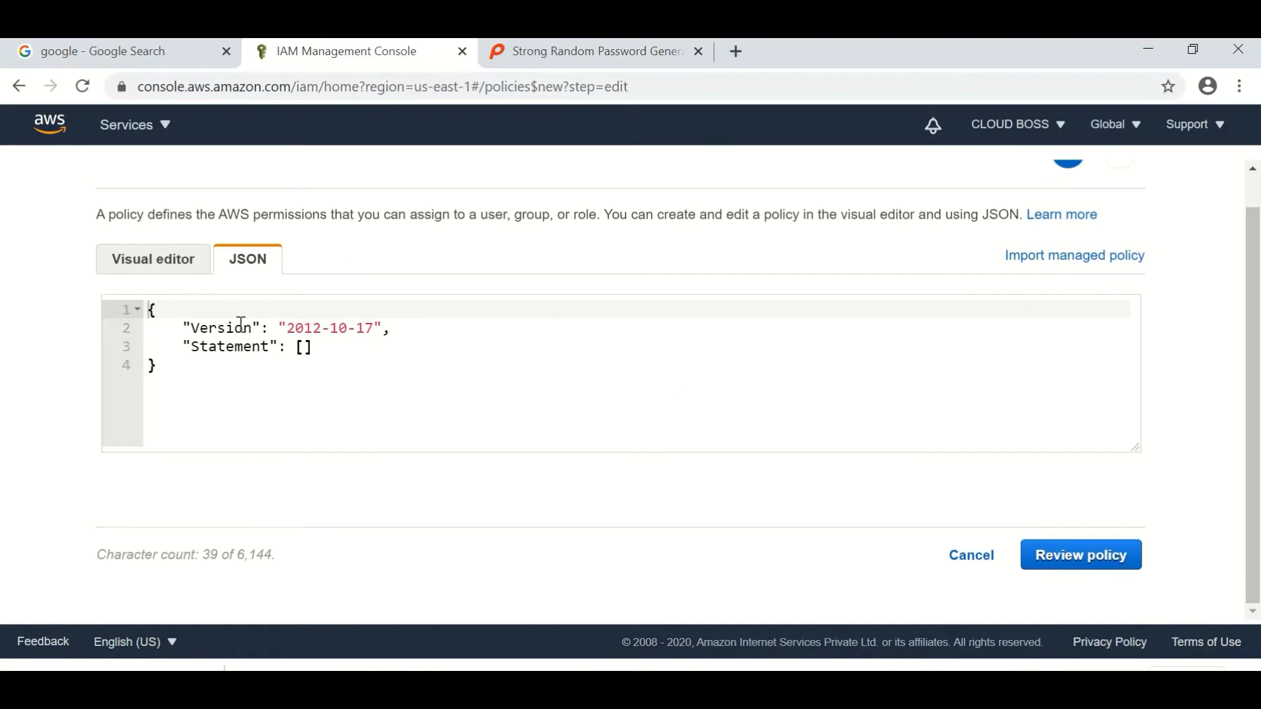
key(alt+Tab)
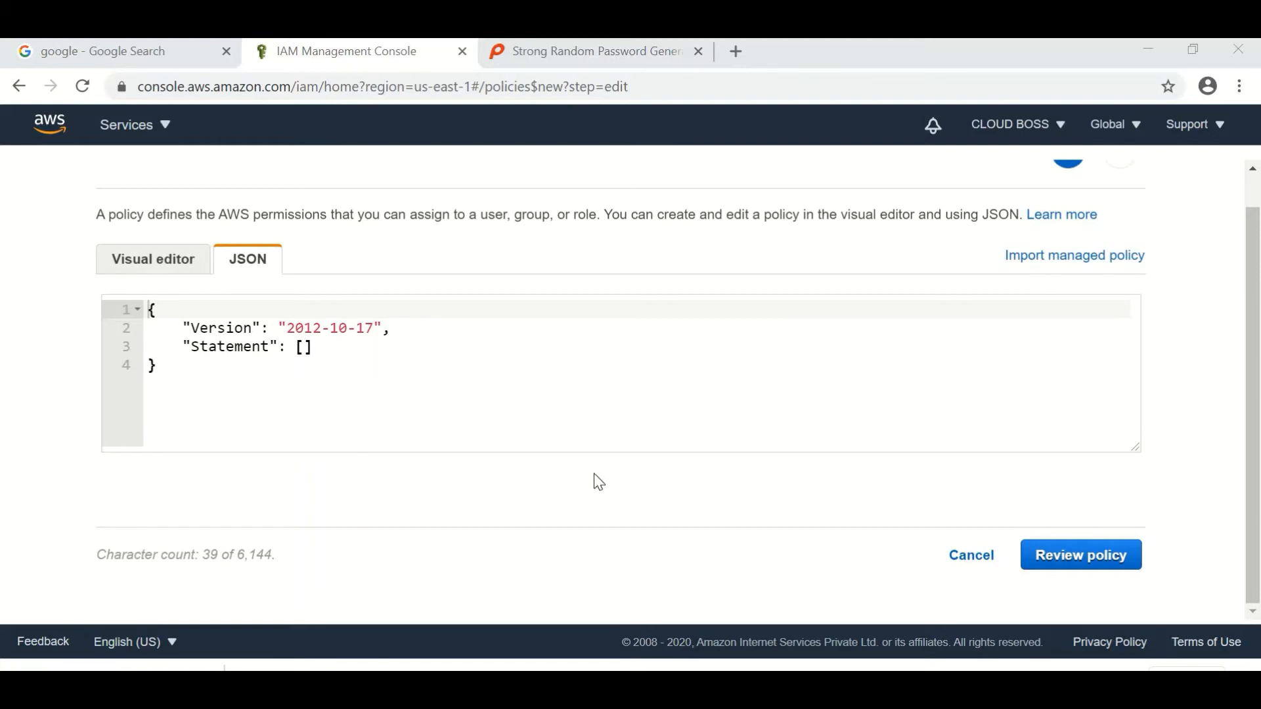
Leave the policy editor, open Admin-user from the IAM users list and check its attached permissions policies
click(125, 127)
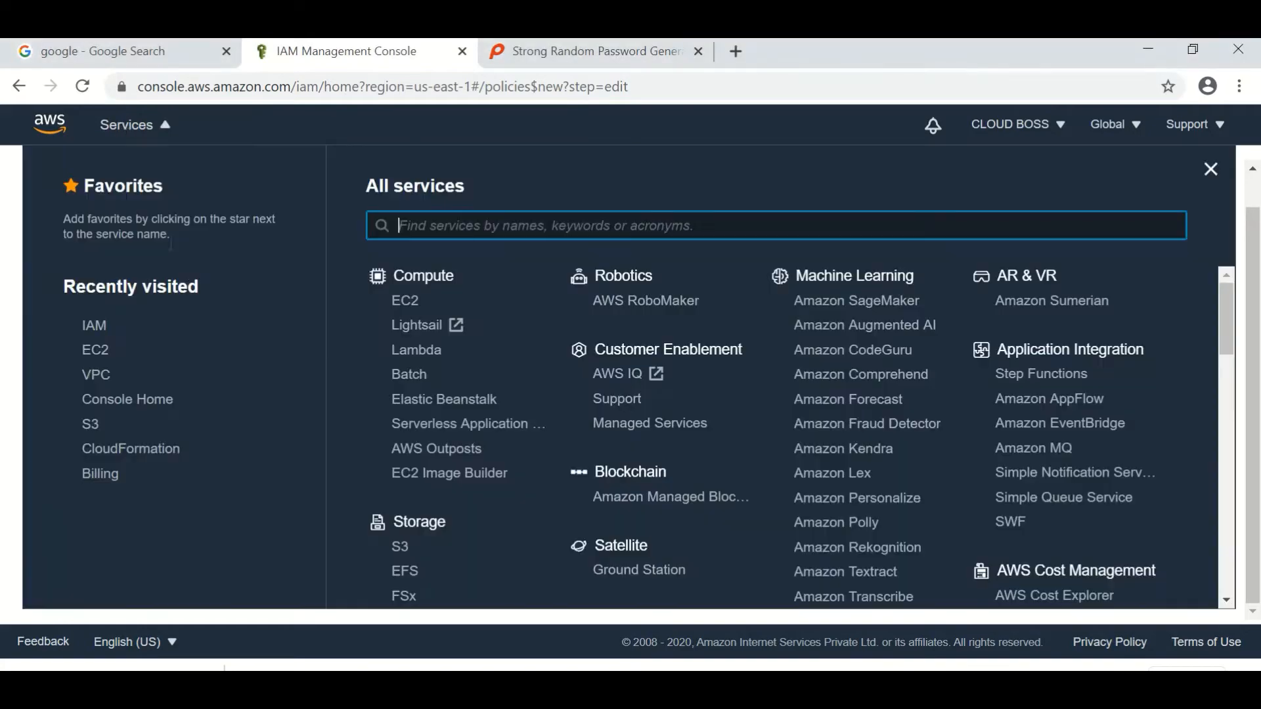
click(102, 338)
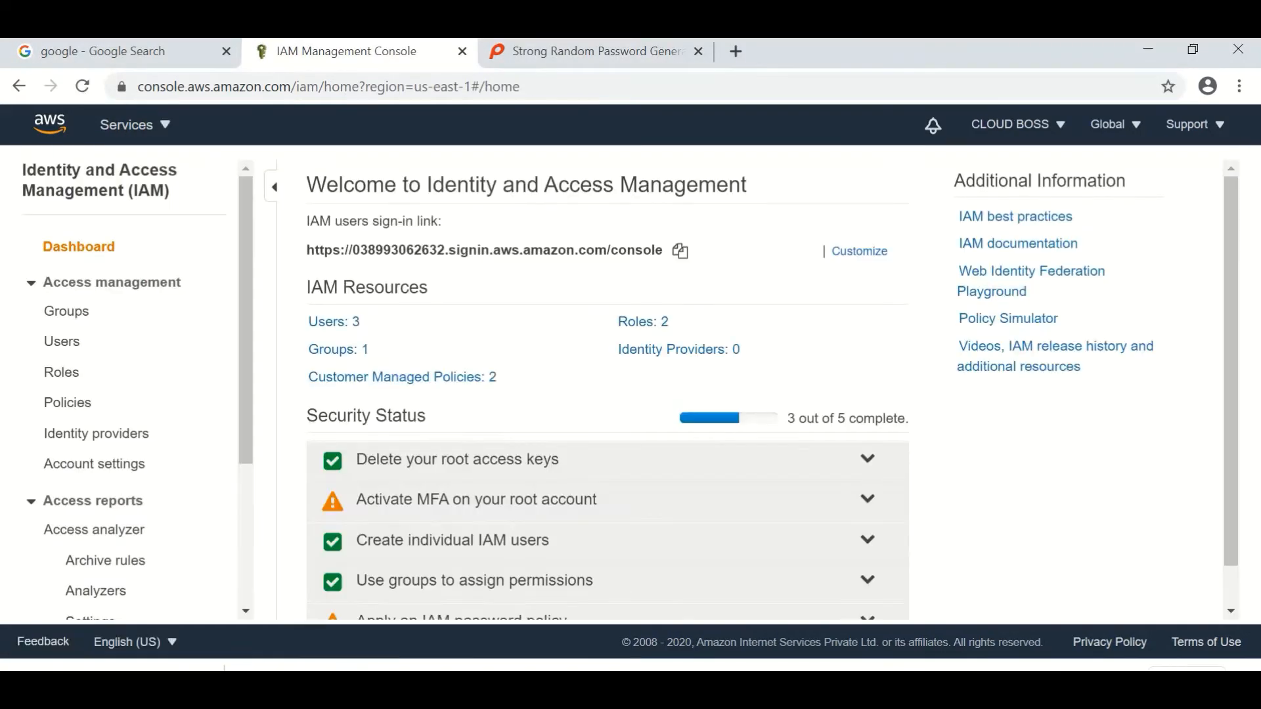
click(63, 341)
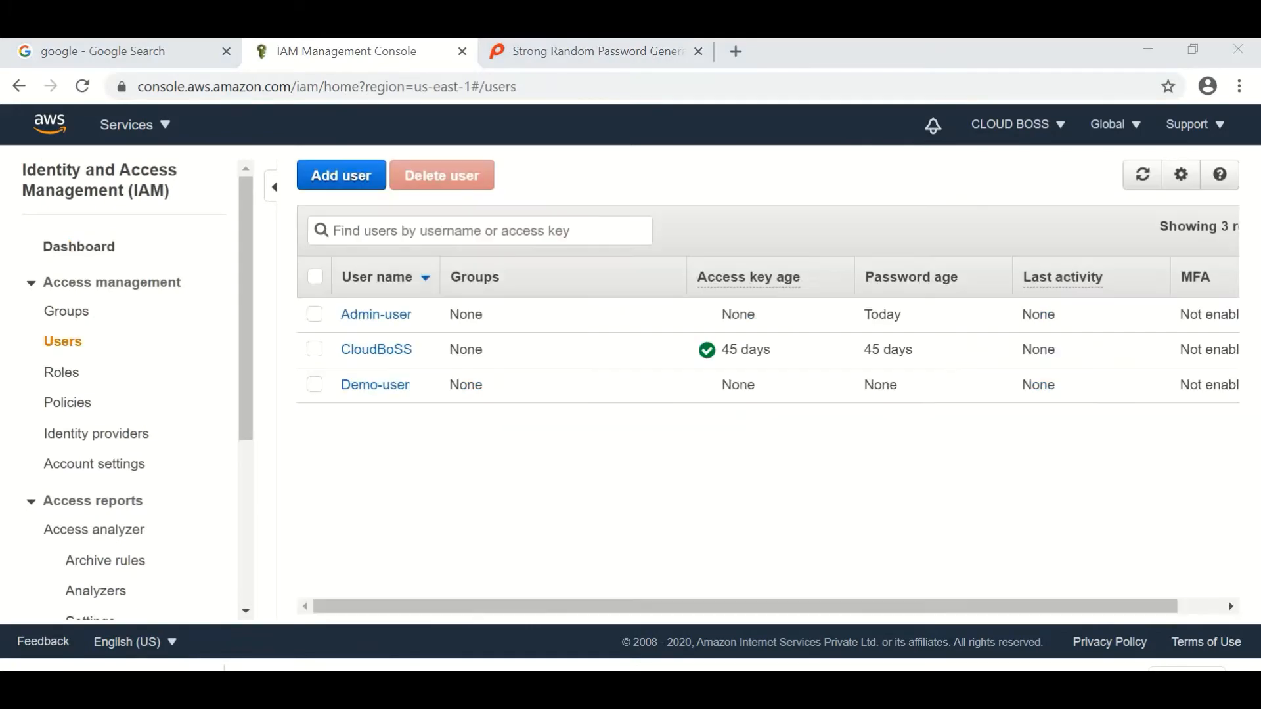
click(394, 322)
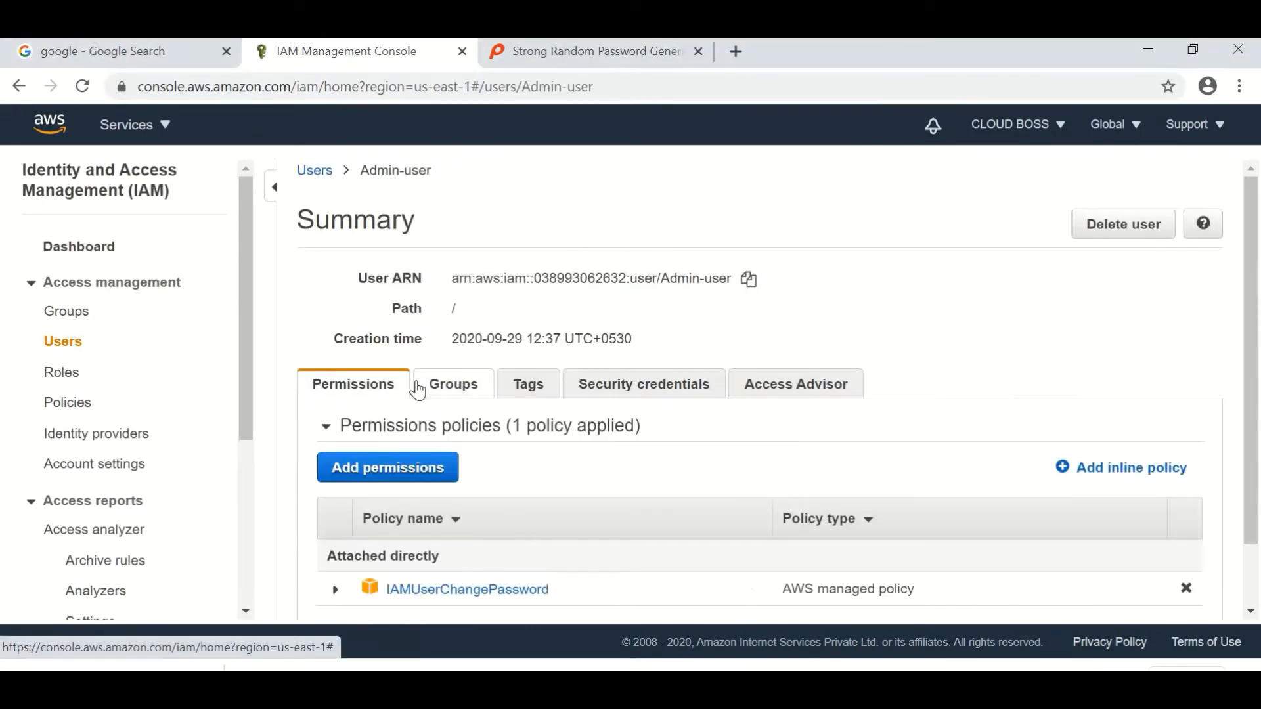
scroll(397, 585, down, 2)
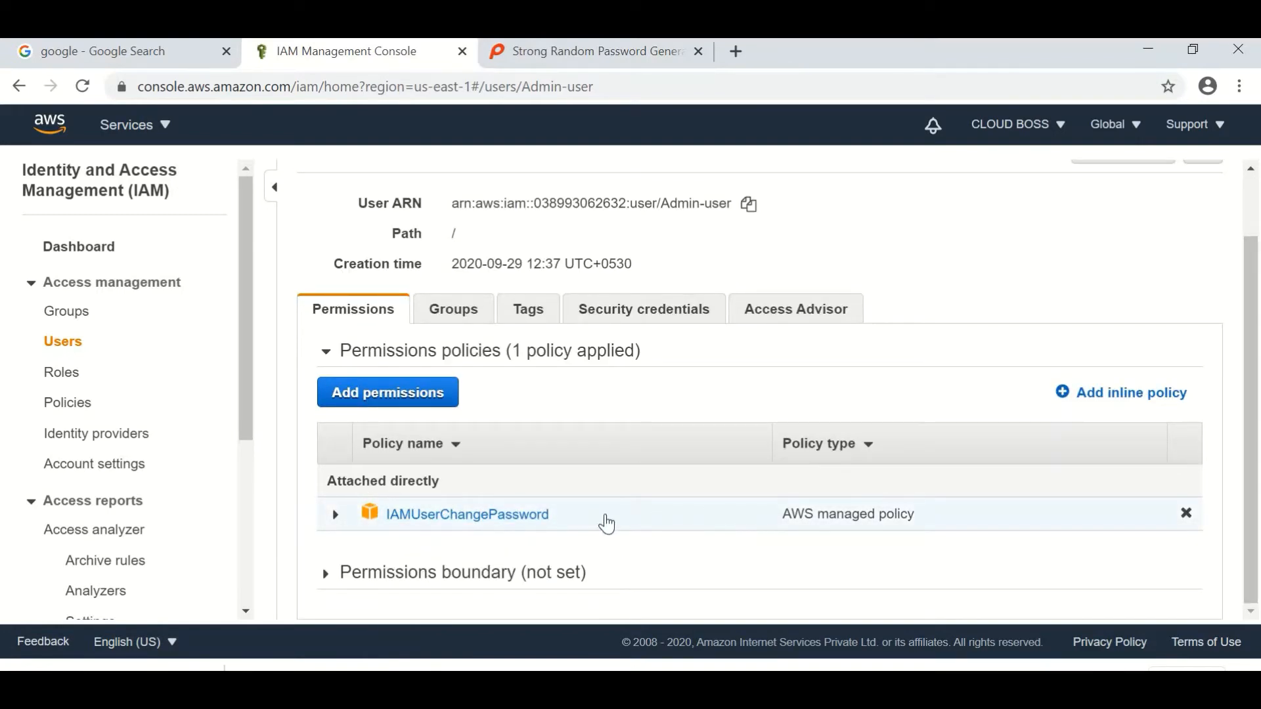
Start adding permissions to Admin-user, view the group option and switch to attaching existing policies directly
click(435, 402)
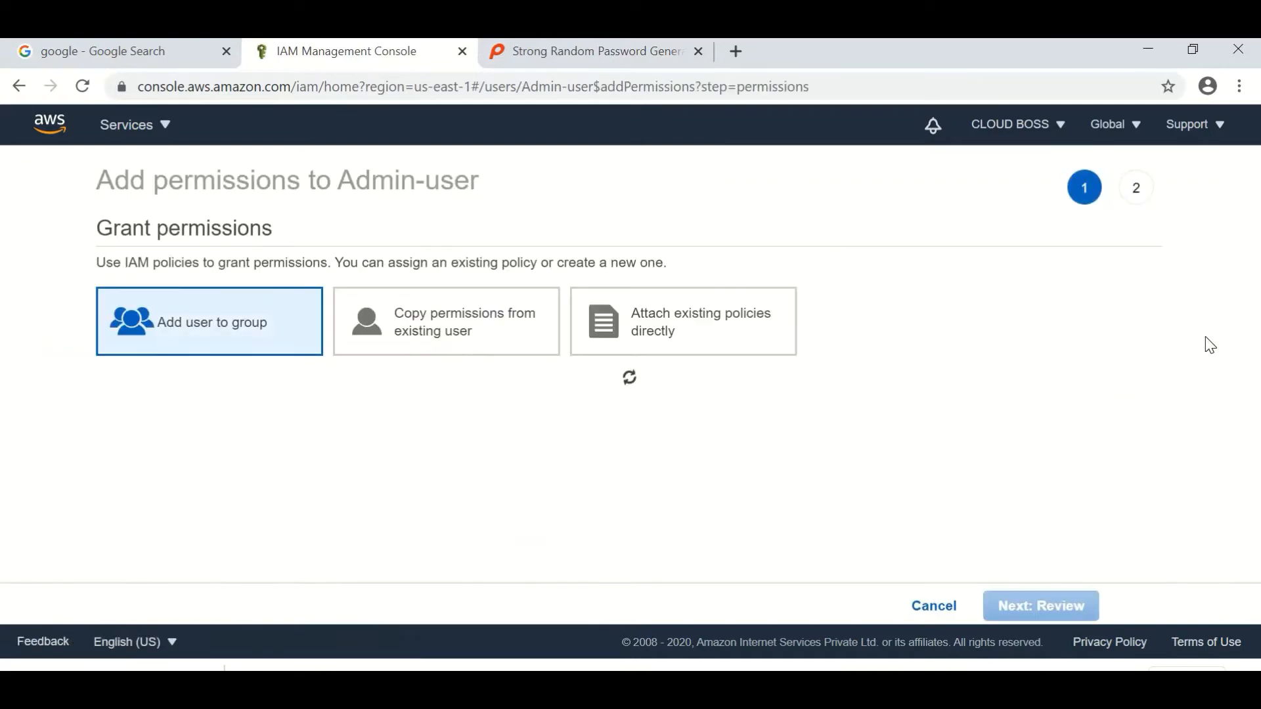
scroll(1254, 296, down, 4)
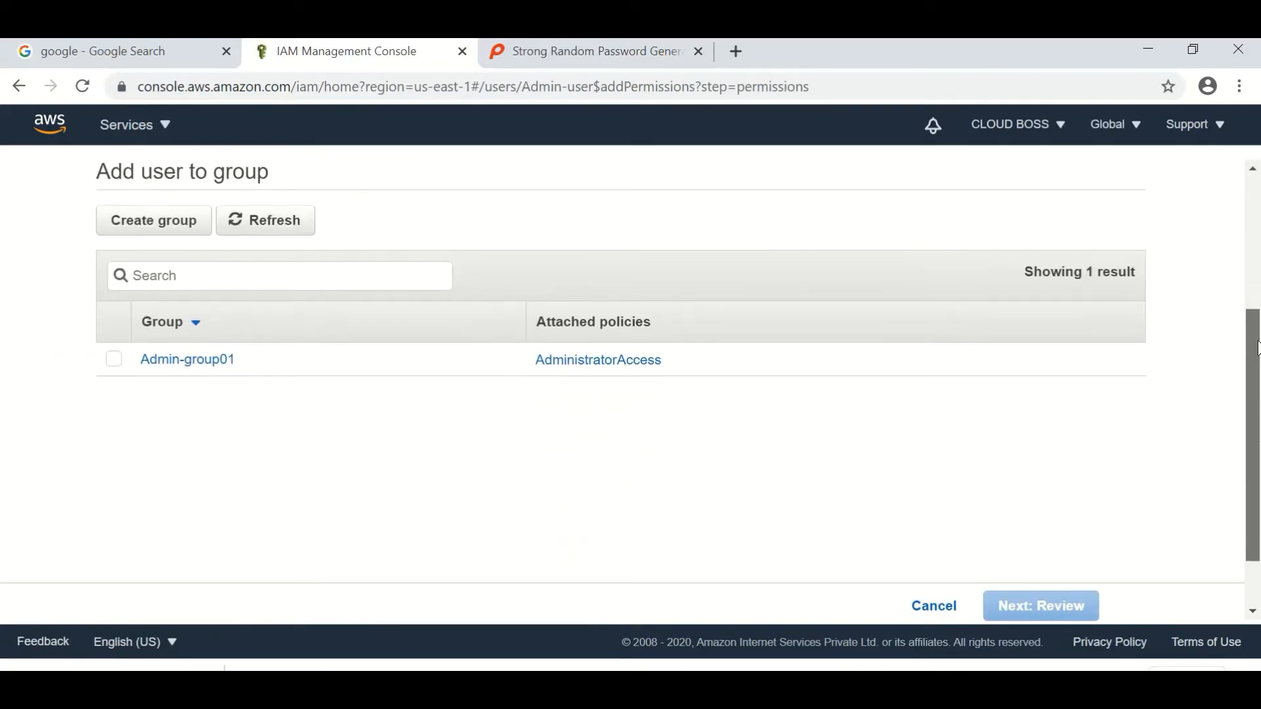
scroll(730, 282, up, 3)
click(686, 310)
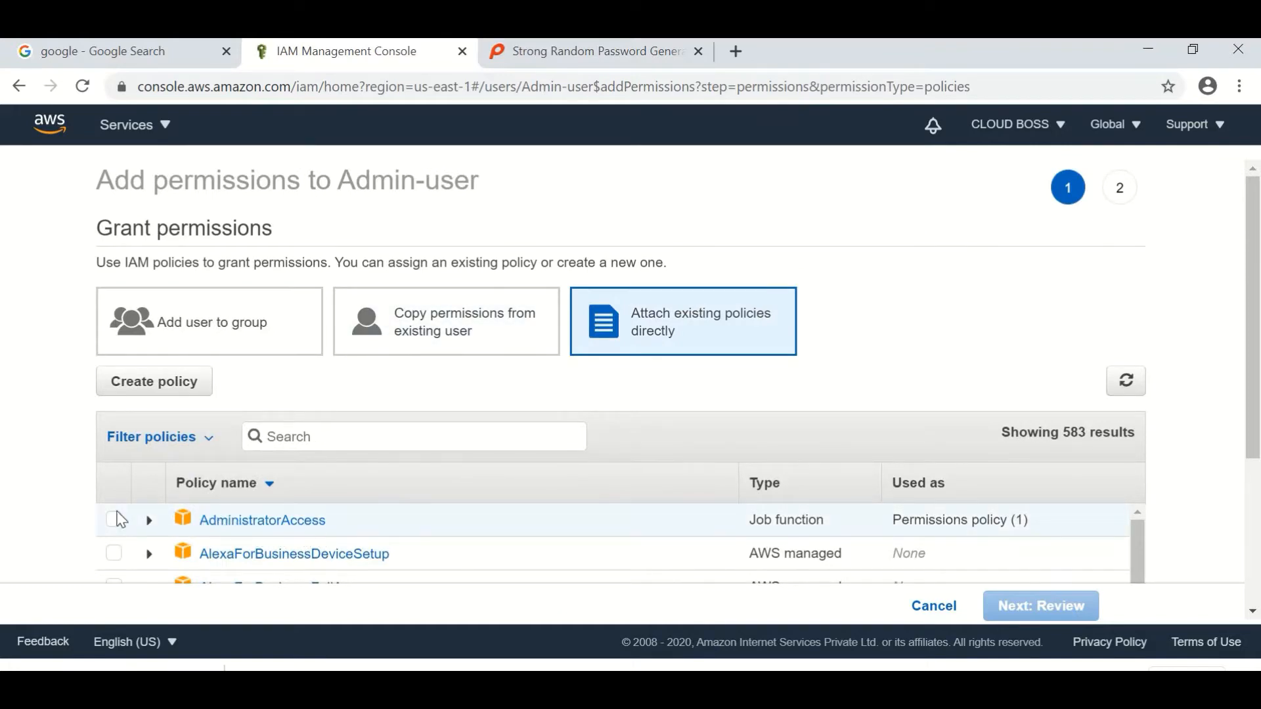
Search the existing policies for names containing "awsf" and clear the search
click(545, 435)
text(a)
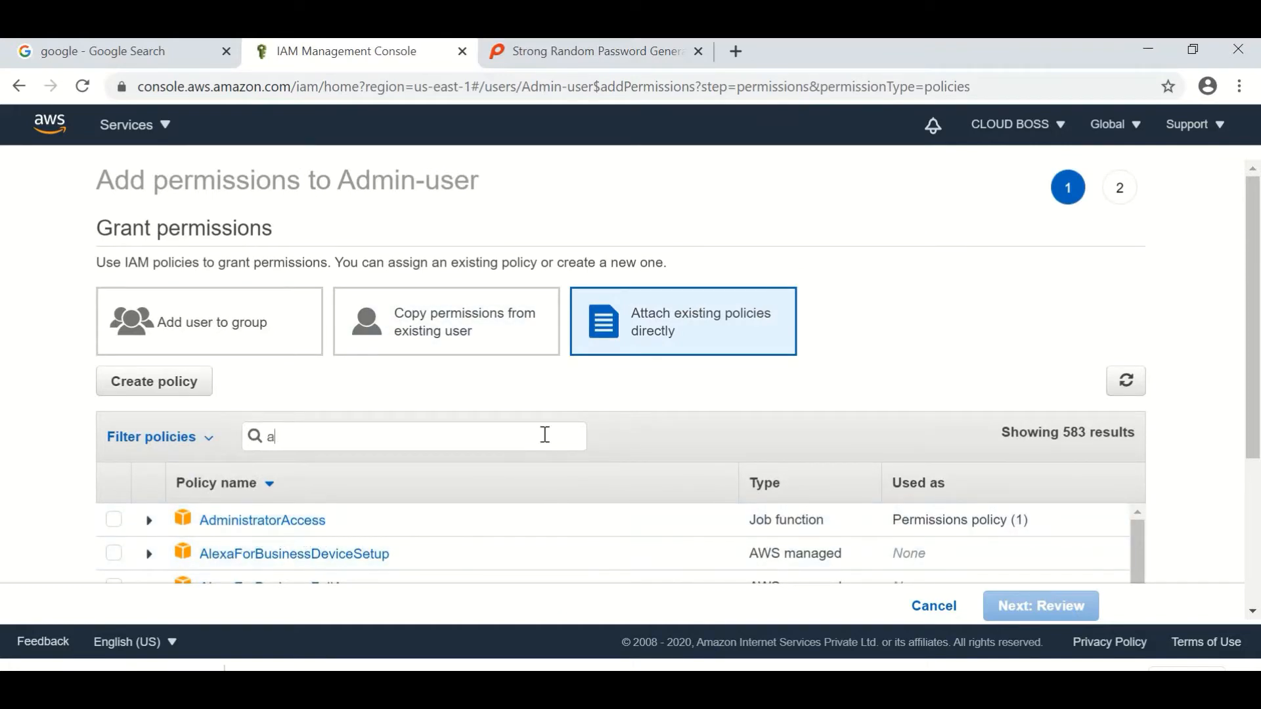
text(wsf)
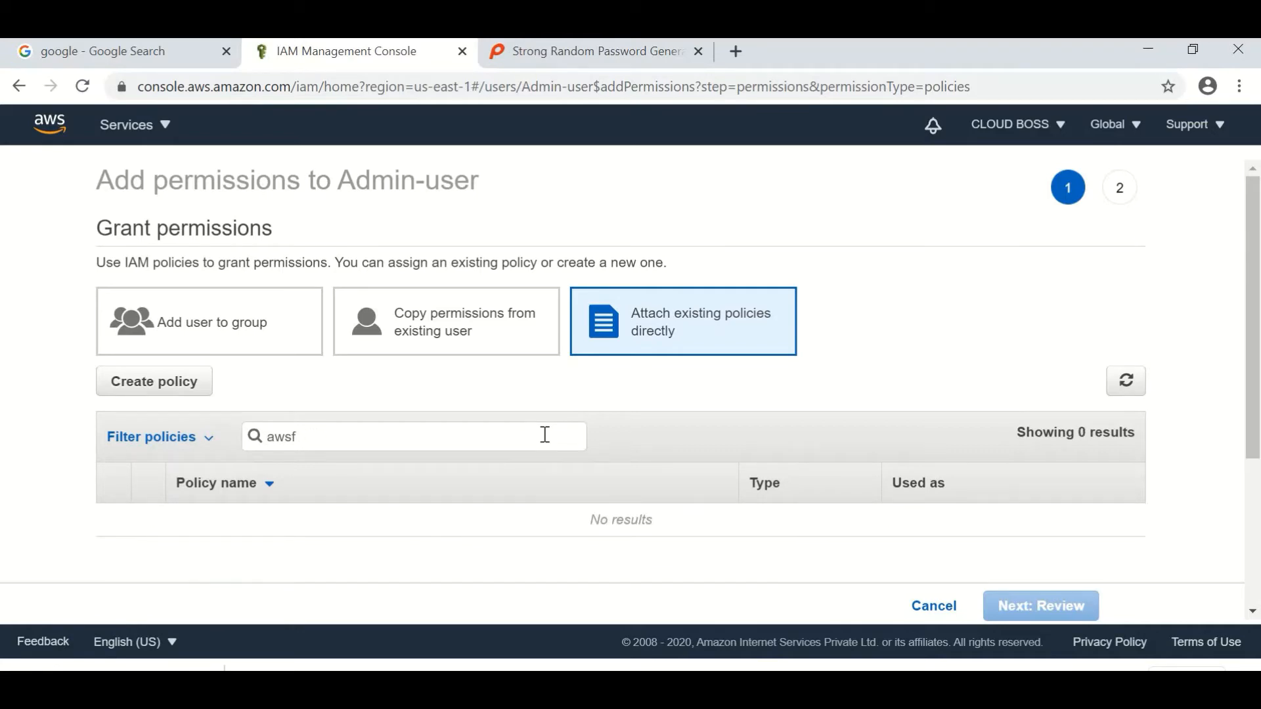
text(ulledec)
key(BackSpace)
key(BackSpace)
key(BackSpace)
key(BackSpace)
key(BackSpace)
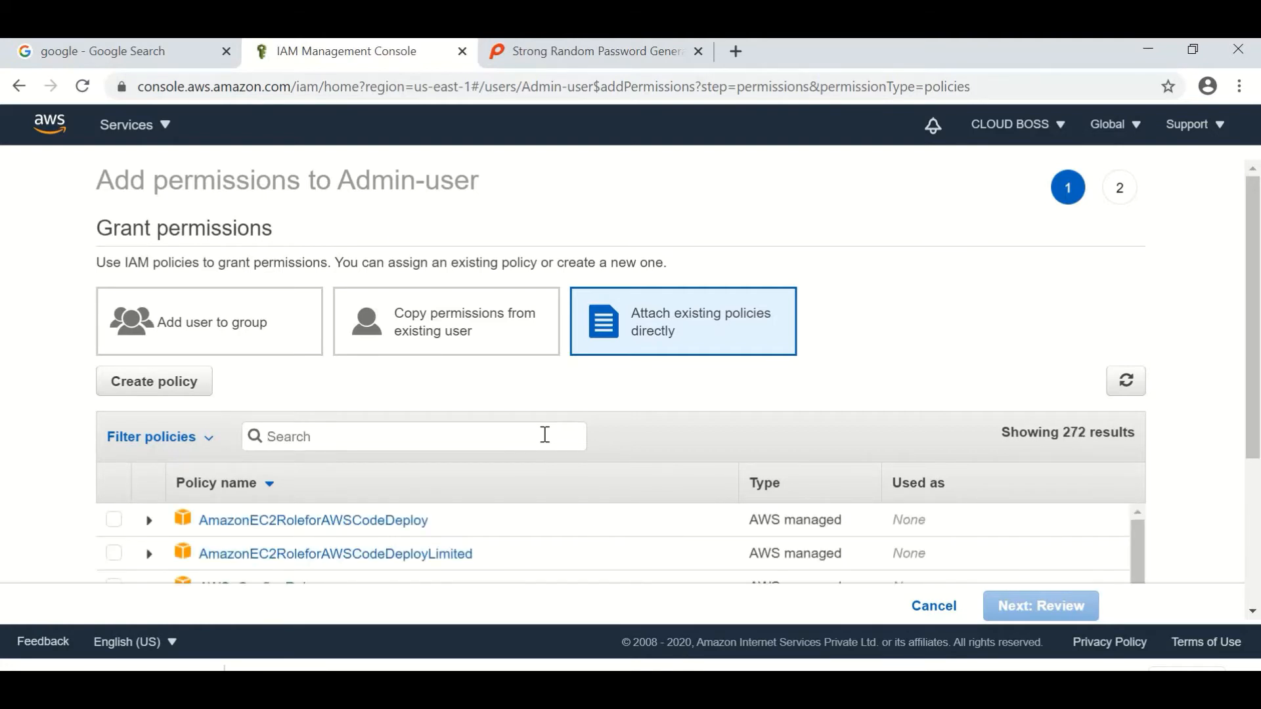
Search the existing policies for "ec2", look over the matches and clear the search
text(ec2)
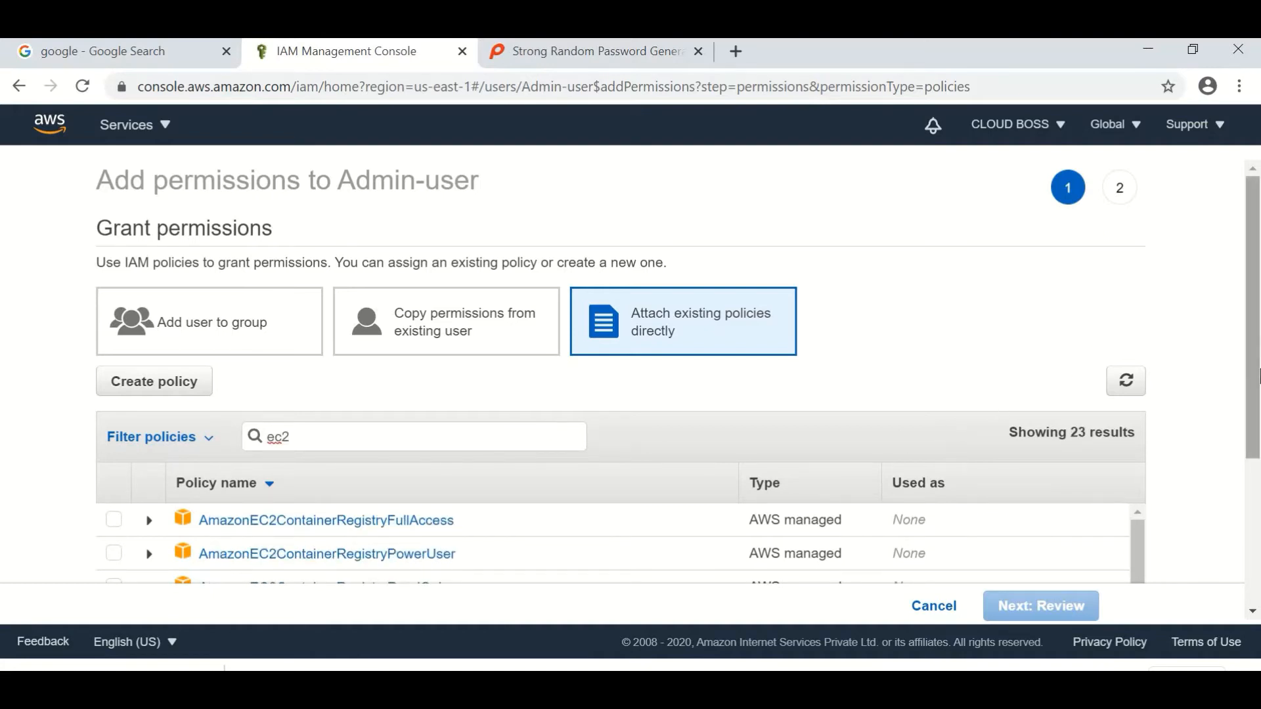
scroll(591, 367, down, 3)
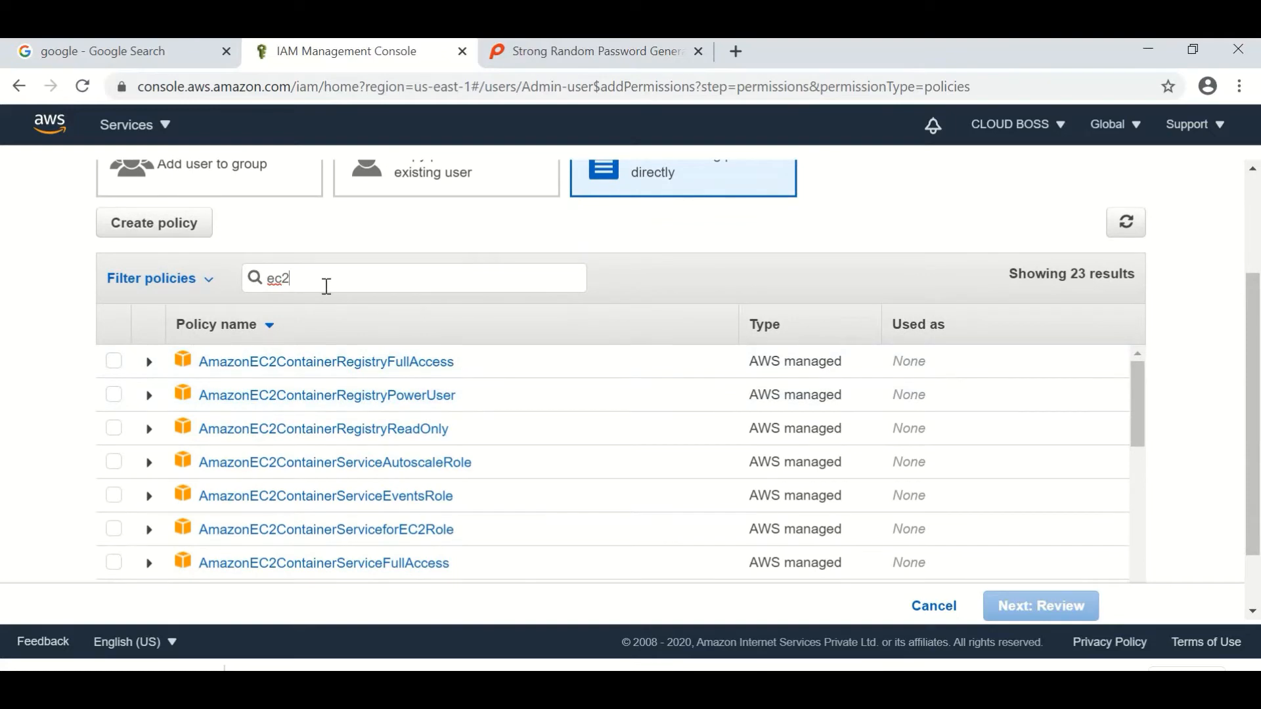
key(BackSpace)
key(BackSpace)
key(BackSpace)
Search the existing policies for "aw" and examine the matching AWS managed policies
text(aw)
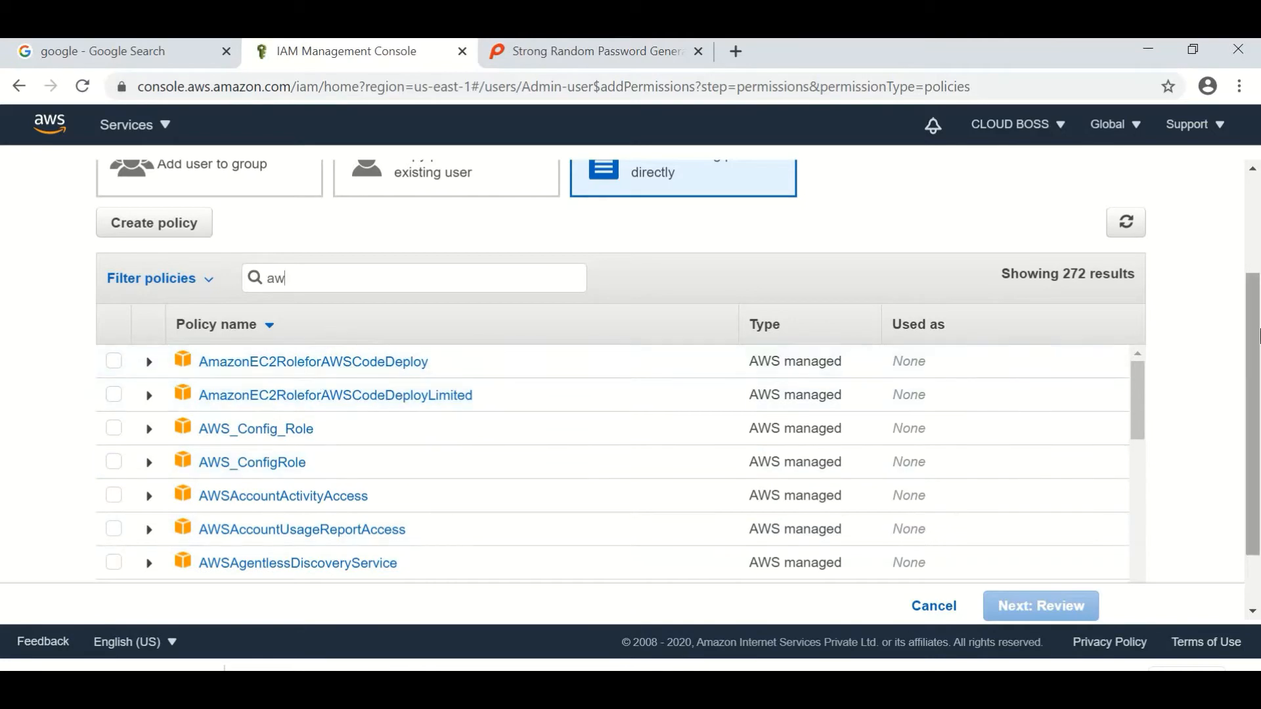
scroll(1241, 254, down, 1)
scroll(1177, 328, up, 1)
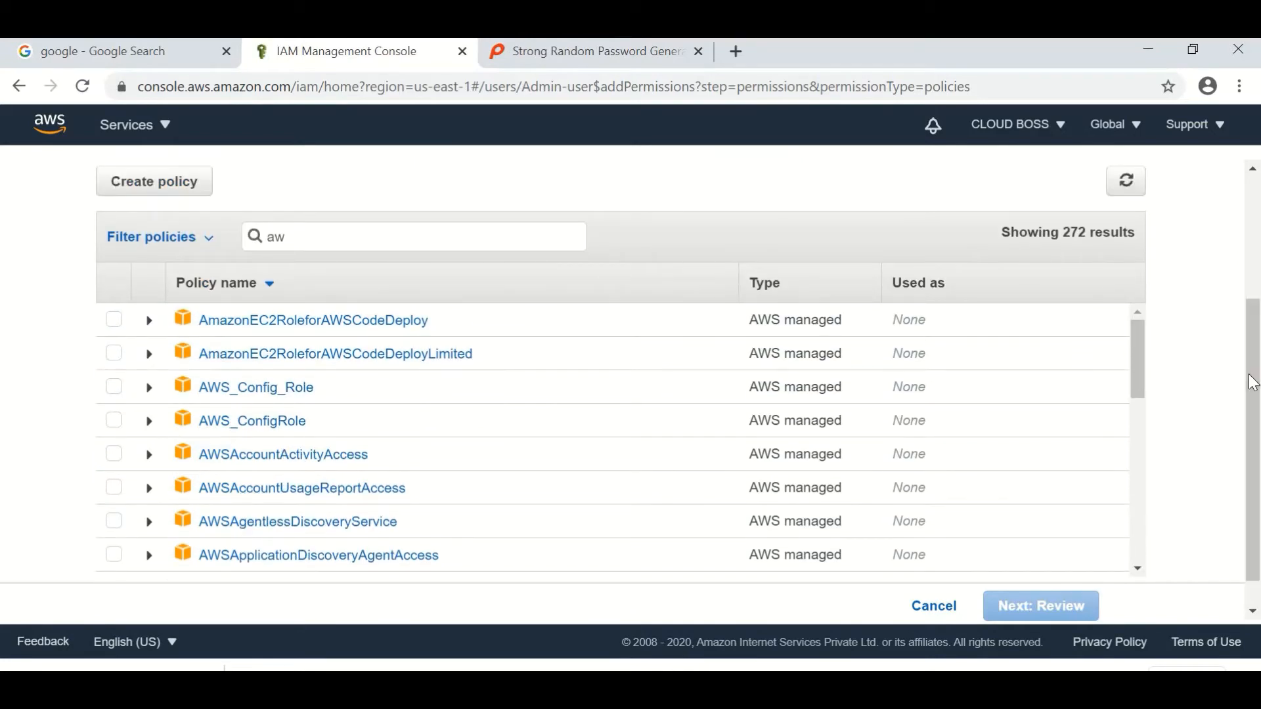
drag(1248, 369, 1248, 256)
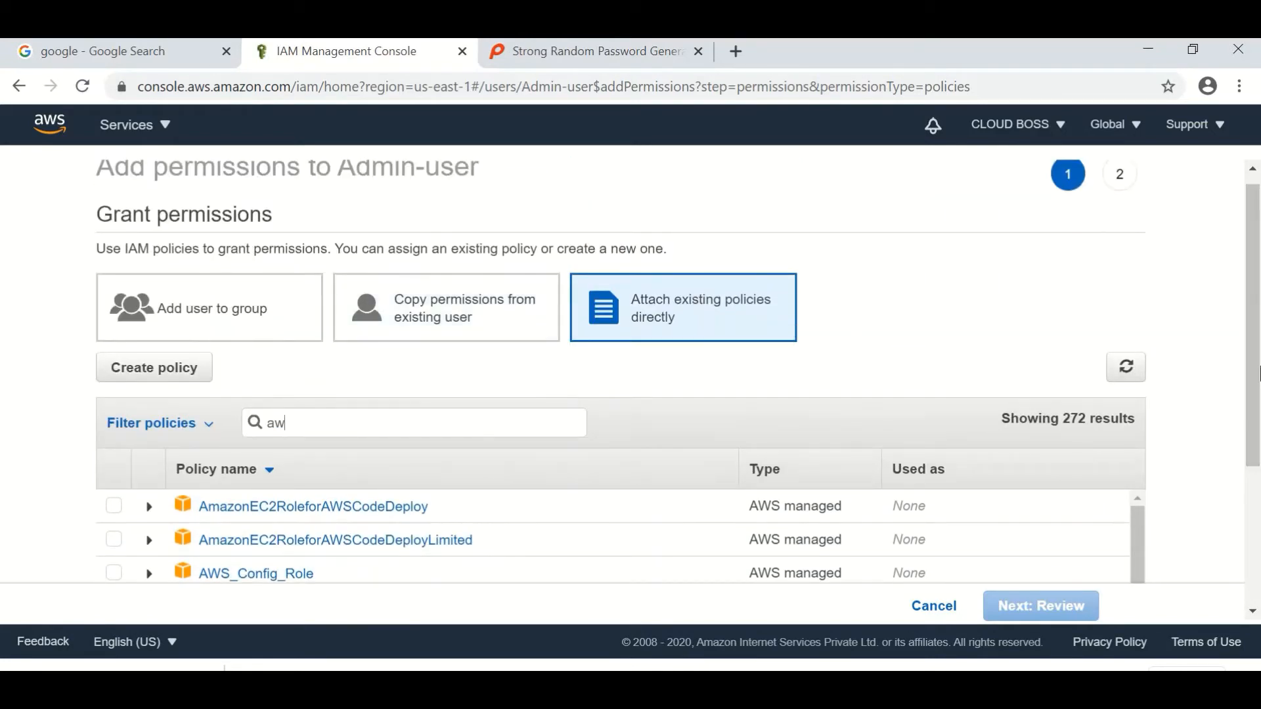
drag(1255, 321, 1258, 505)
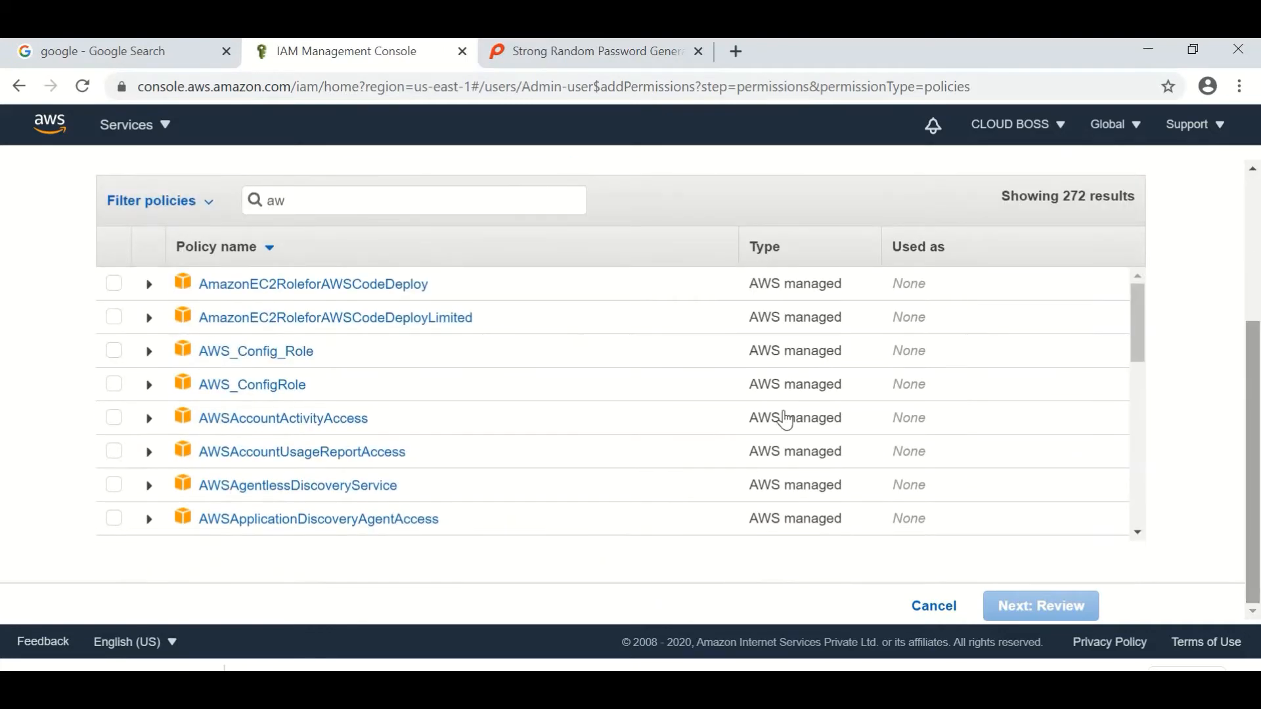
drag(1257, 412, 1256, 276)
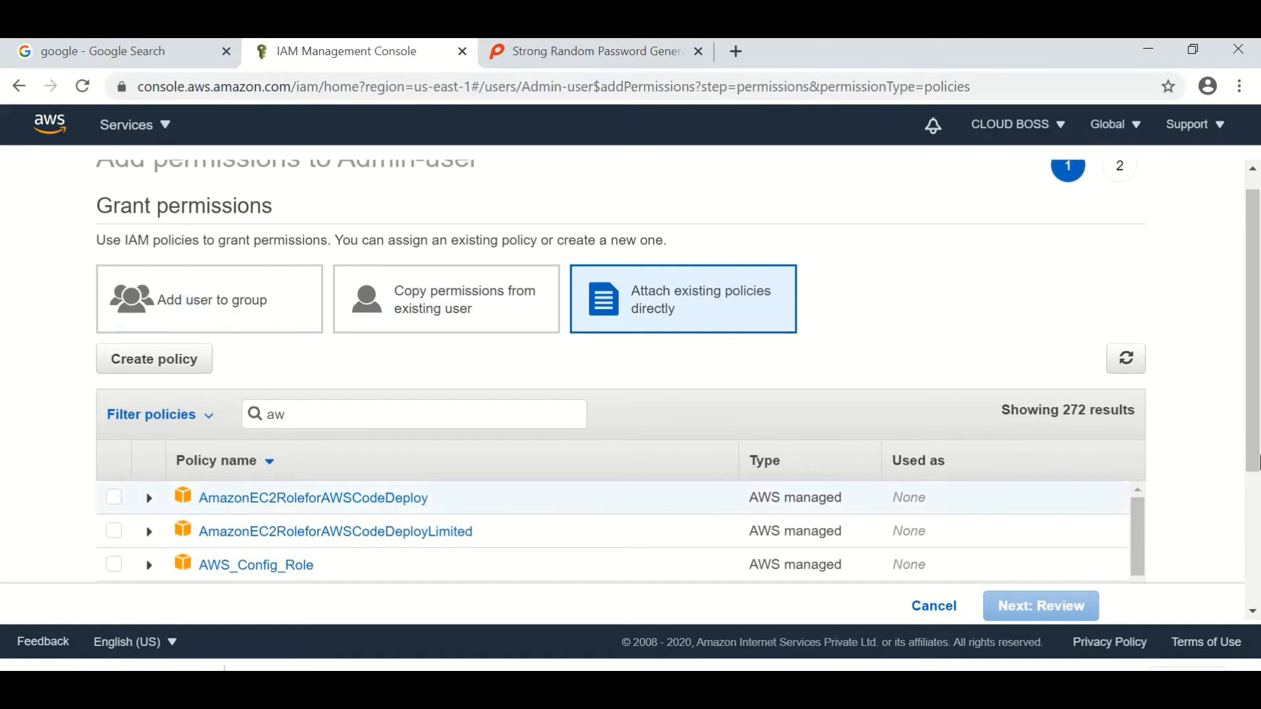
scroll(1255, 414, up, 1)
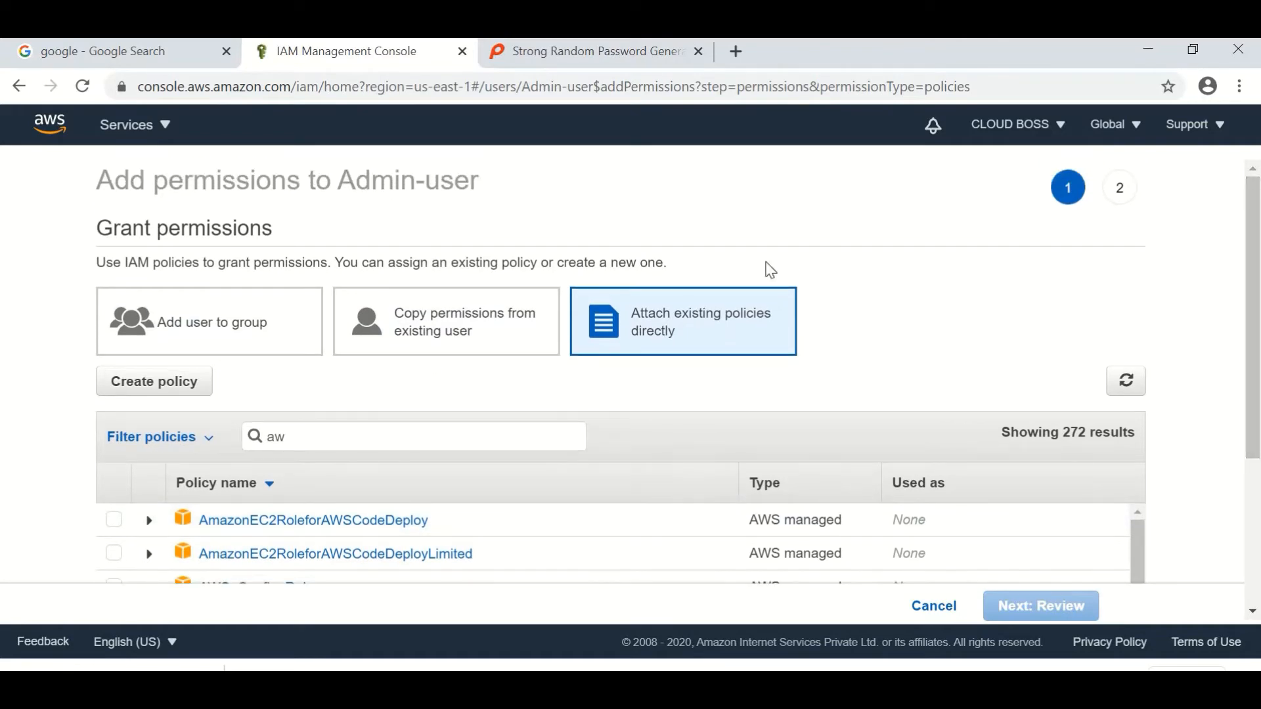
mouse_move(1255, 269)
mouse_down()
mouse_move(1254, 422)
mouse_move(1255, 245)
mouse_up()
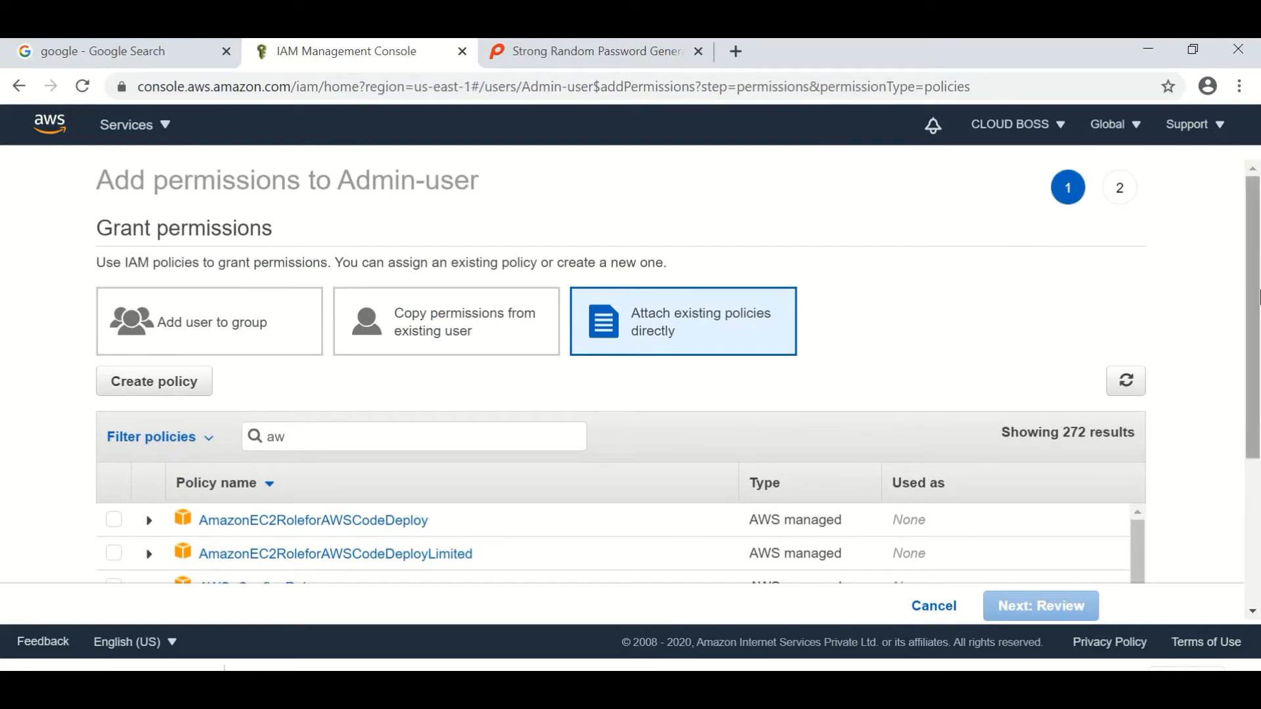
mouse_move(1259, 296)
mouse_down()
mouse_move(1258, 449)
mouse_move(1258, 295)
mouse_up()
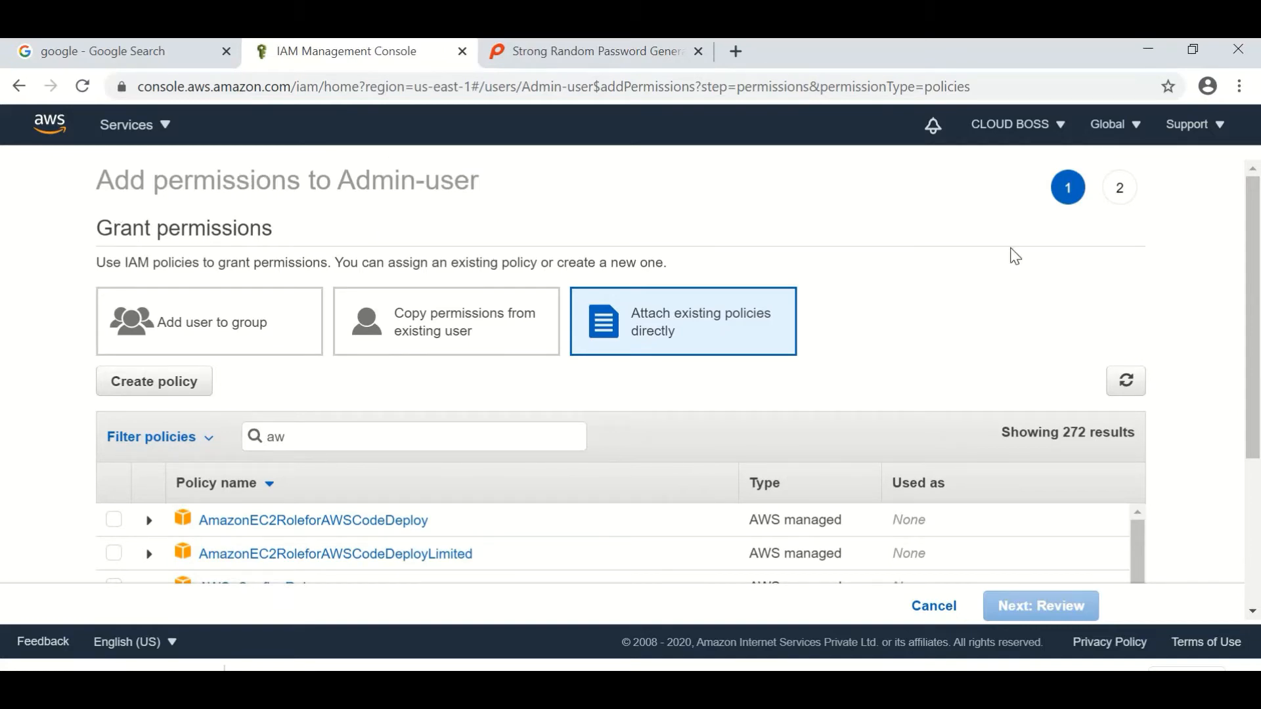
drag(1258, 371, 1256, 529)
scroll(1257, 459, up, 4)
Leave the permissions page without attaching a policy, return to IAM and open its groups list
click(119, 130)
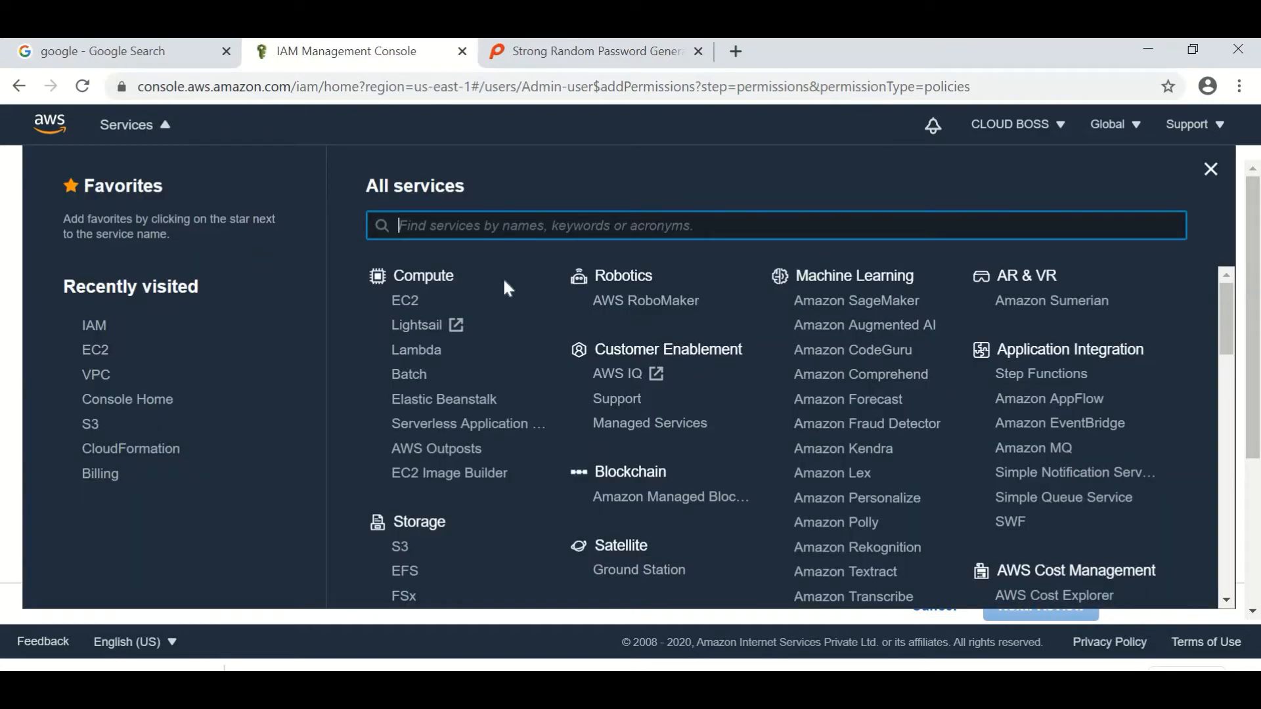
click(94, 326)
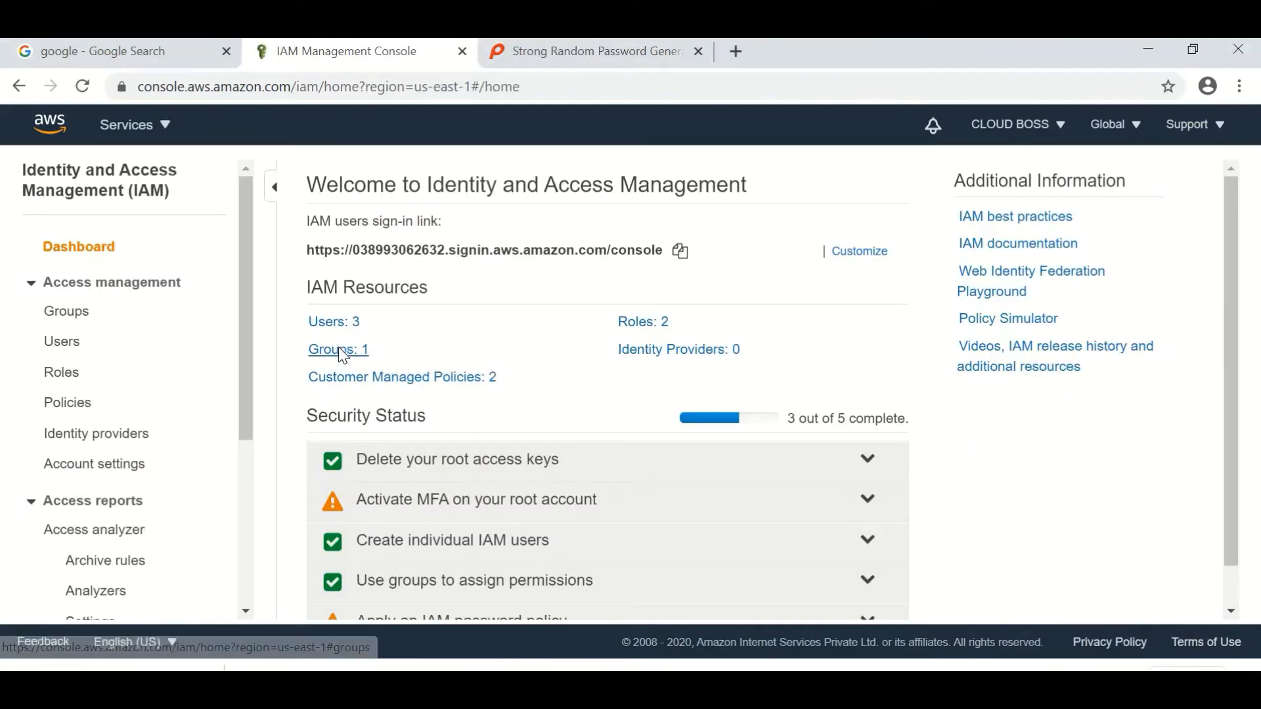
click(342, 349)
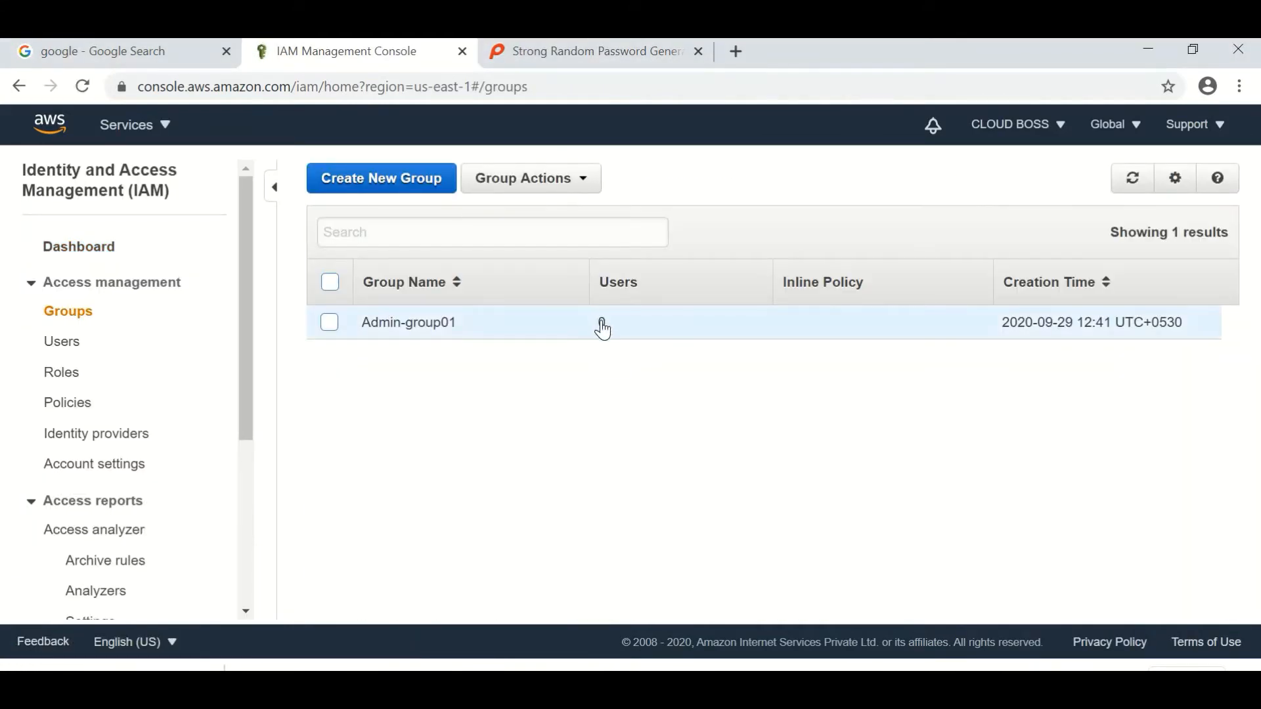
Add Admin-user to the group Admin-group01 and refresh the groups list
click(328, 322)
click(509, 191)
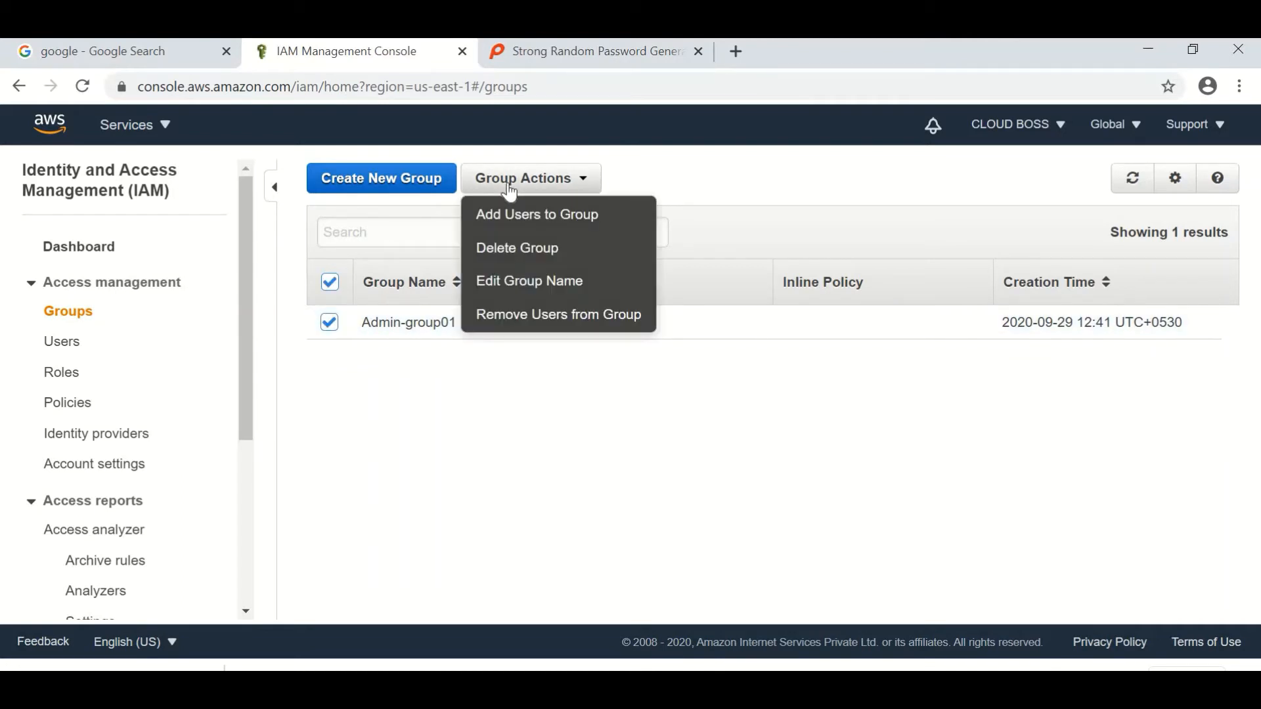
click(552, 217)
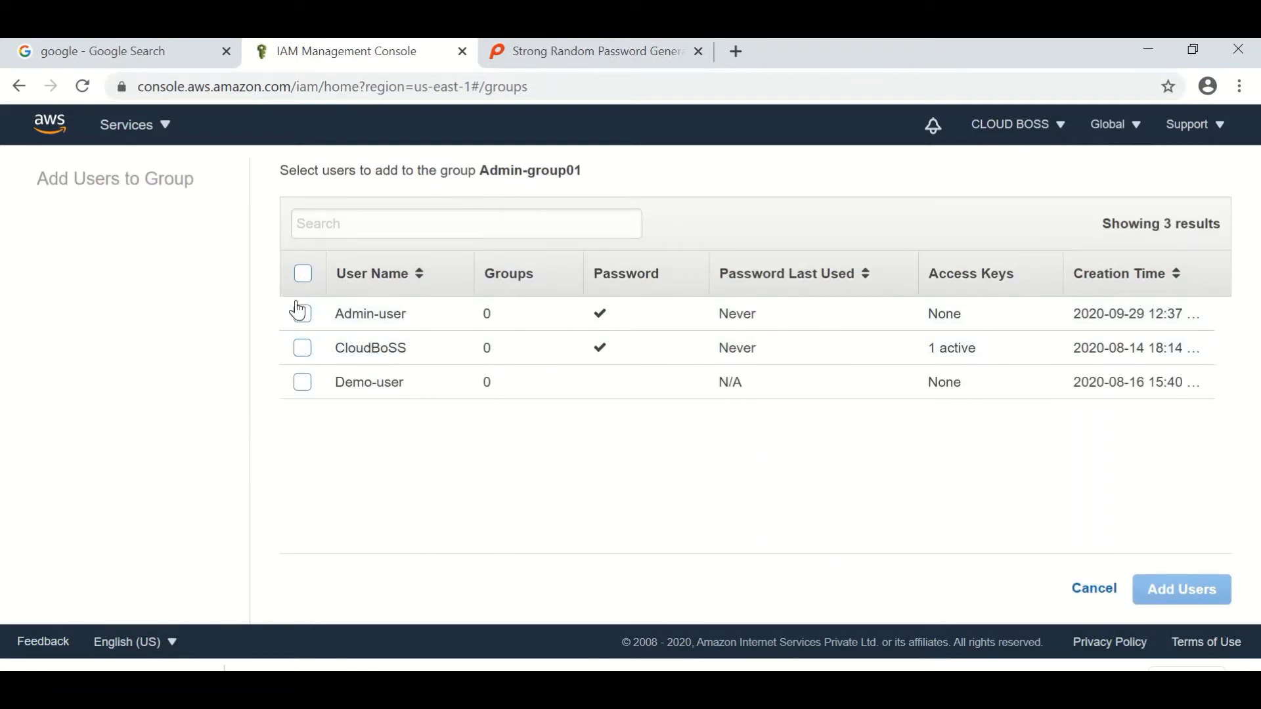
click(304, 315)
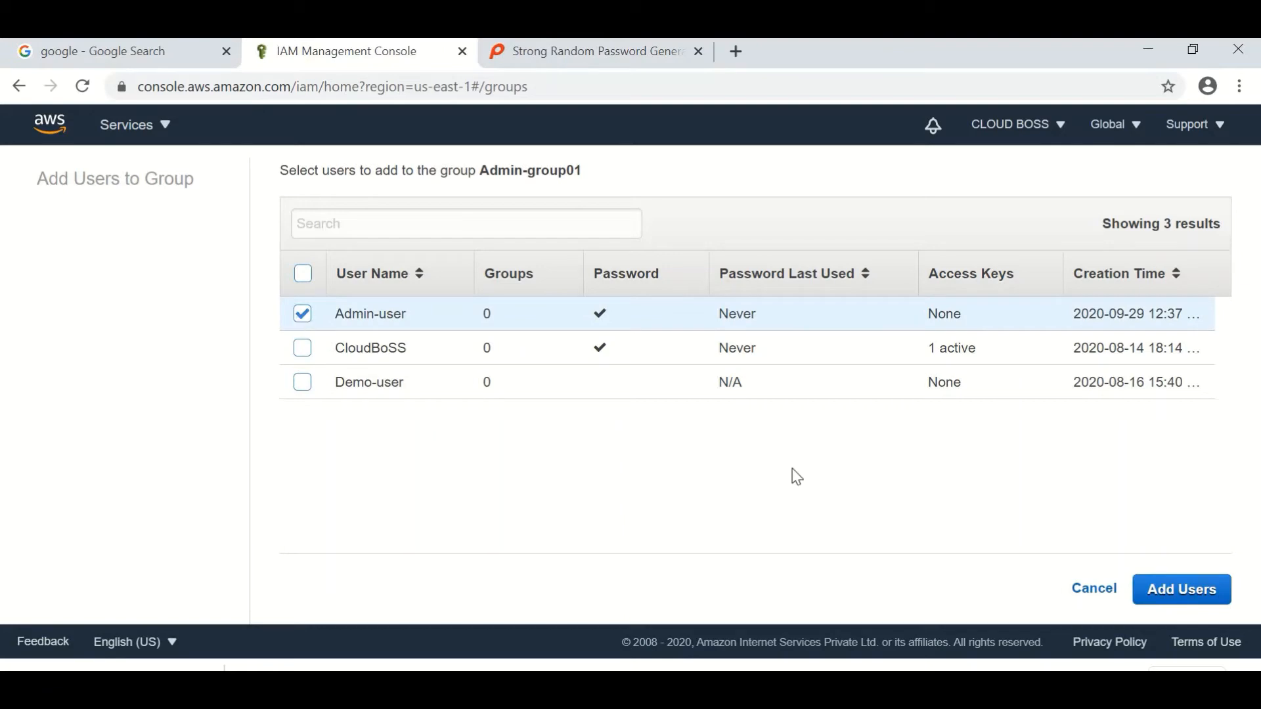
click(1166, 592)
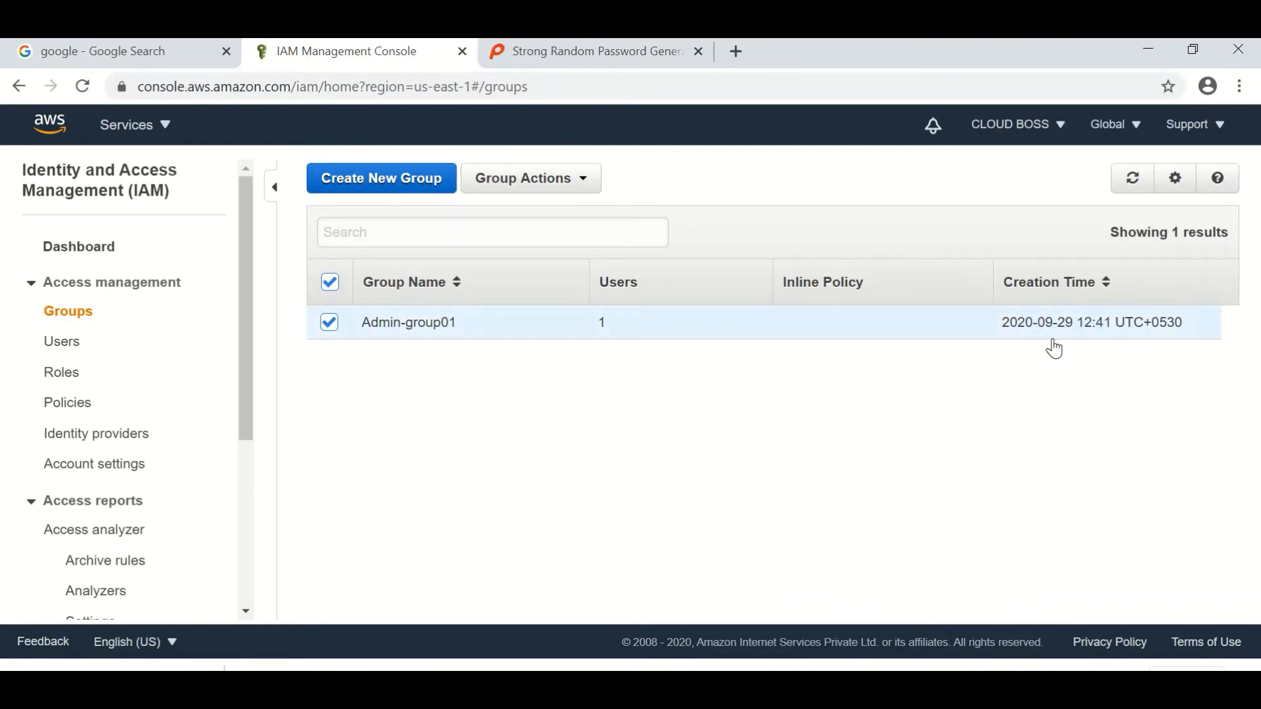
click(1131, 178)
Open Admin-group01 and check its attached managed policies and its member users
click(439, 329)
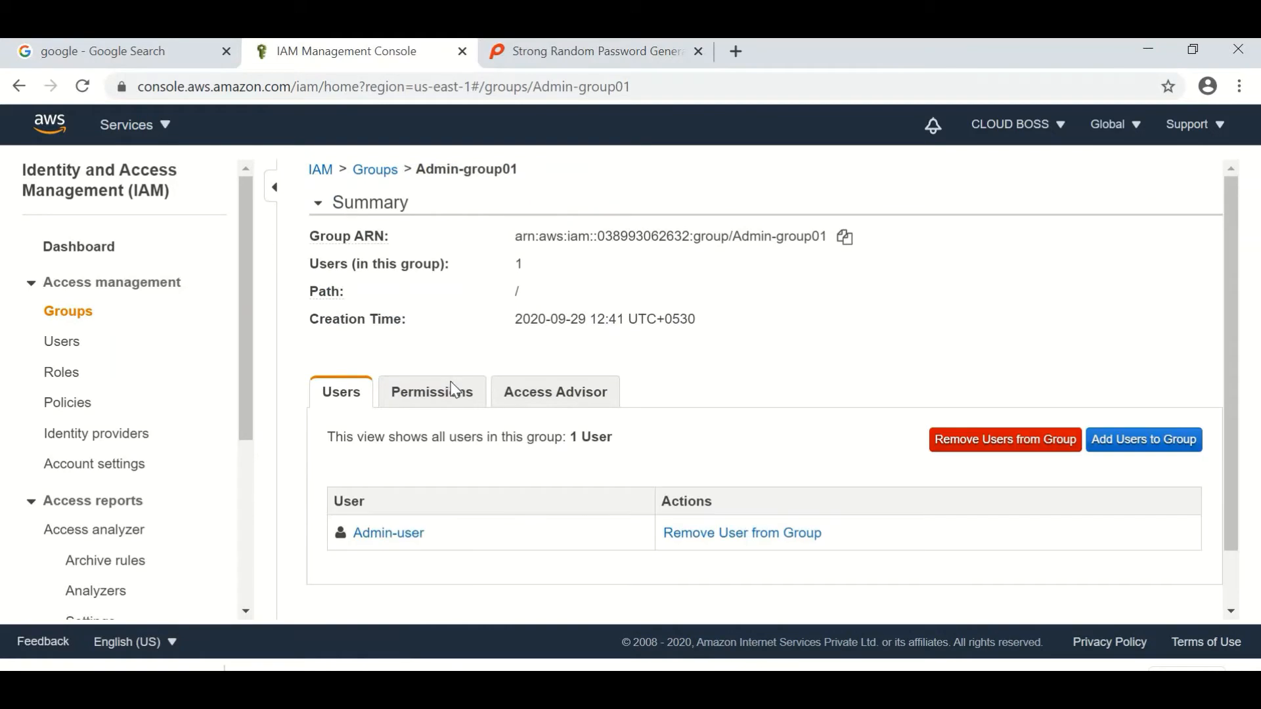
click(453, 392)
drag(1232, 287, 1241, 391)
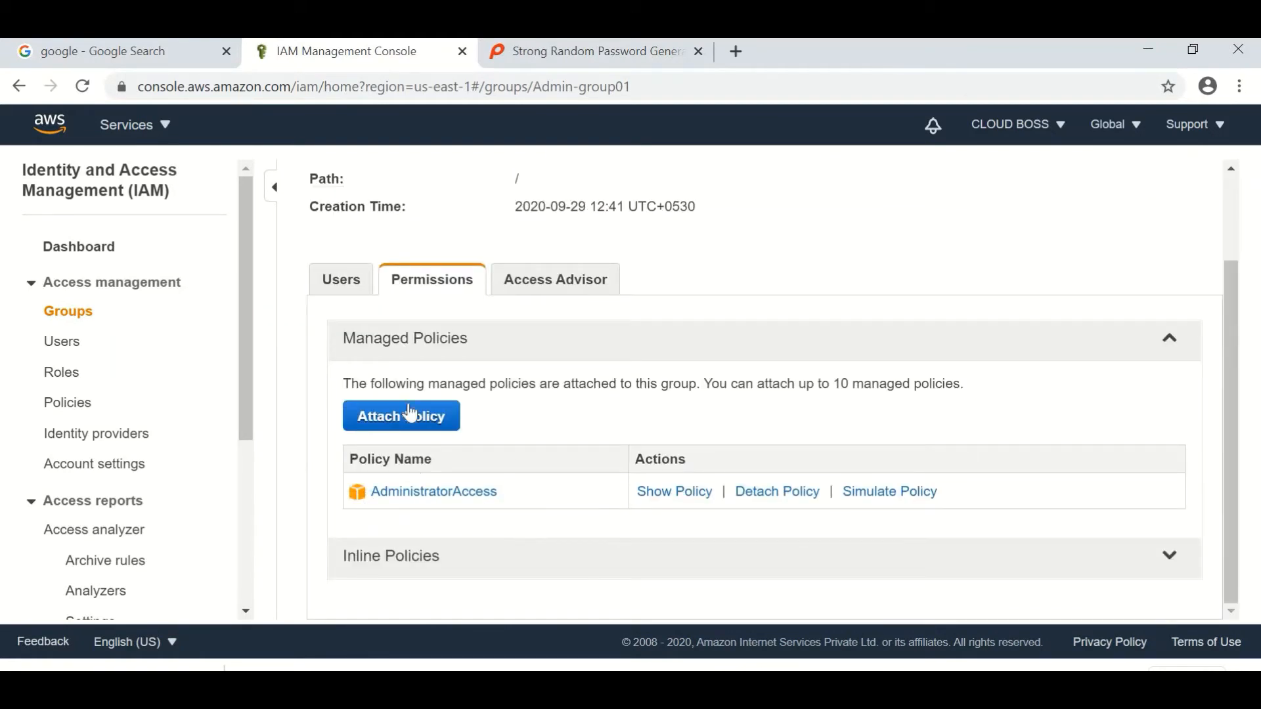
click(367, 294)
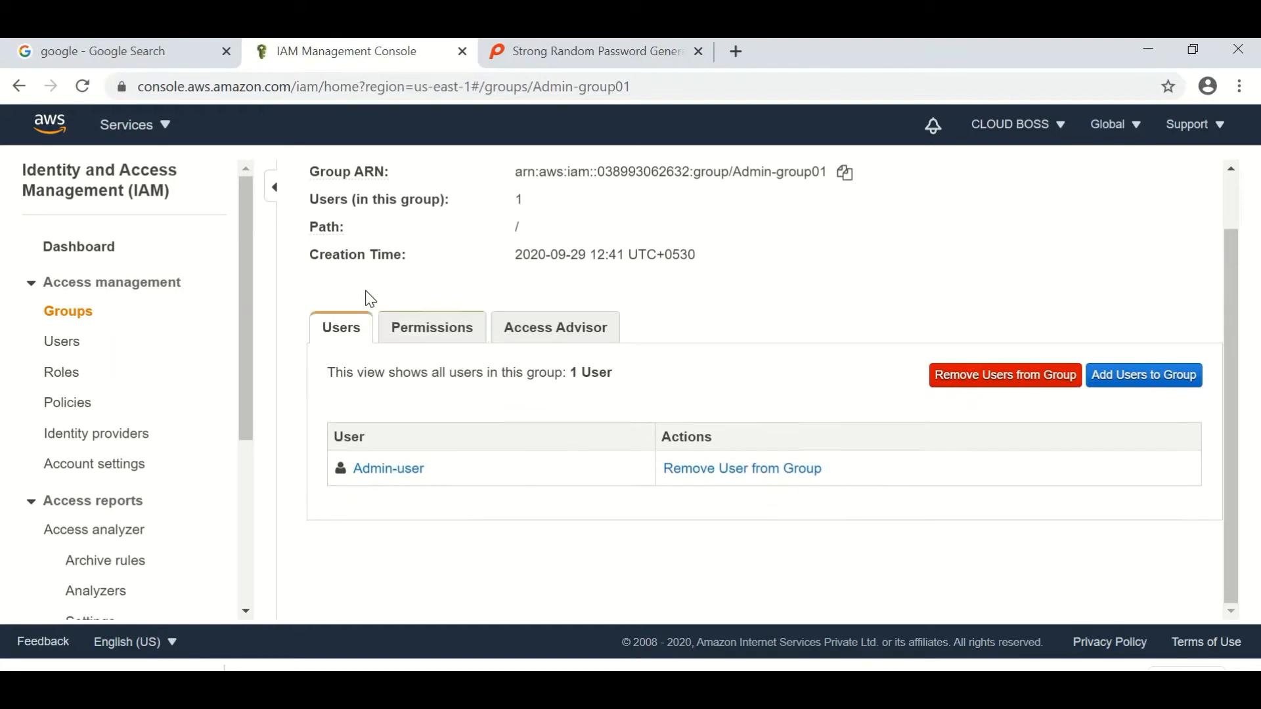
Add Demo-user to Admin-group01 from the group's user list
click(1141, 375)
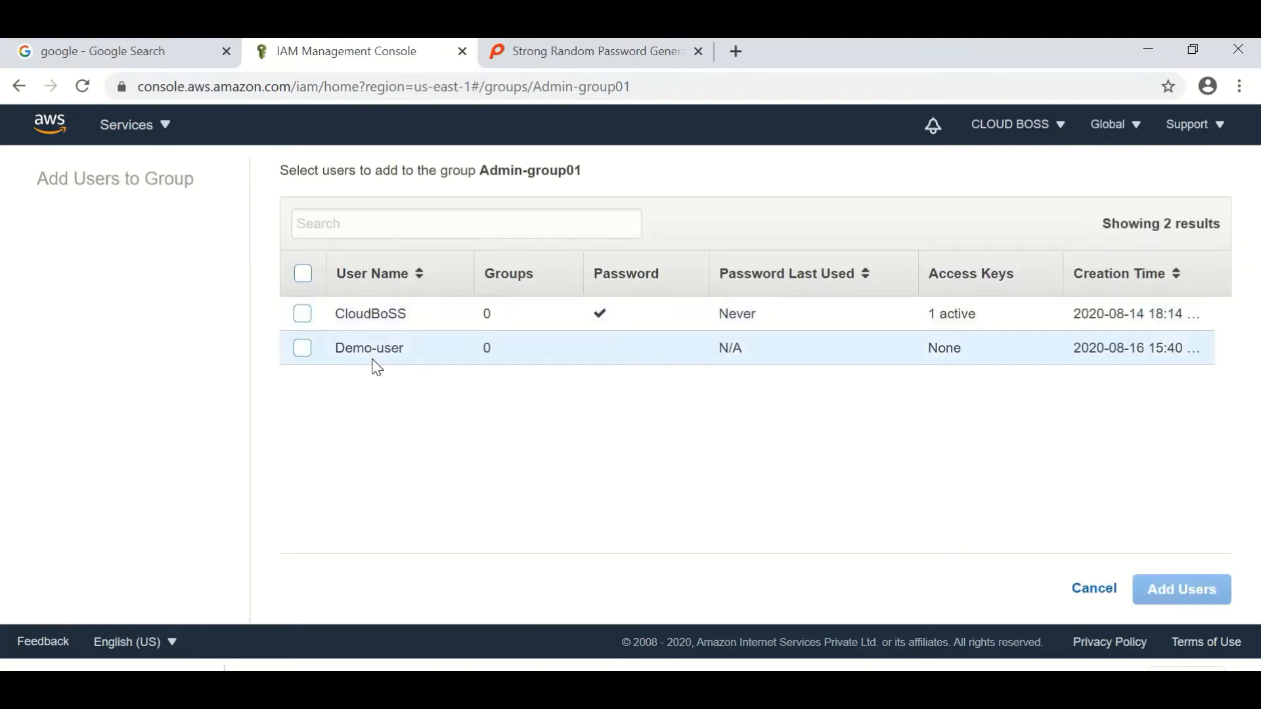
click(301, 349)
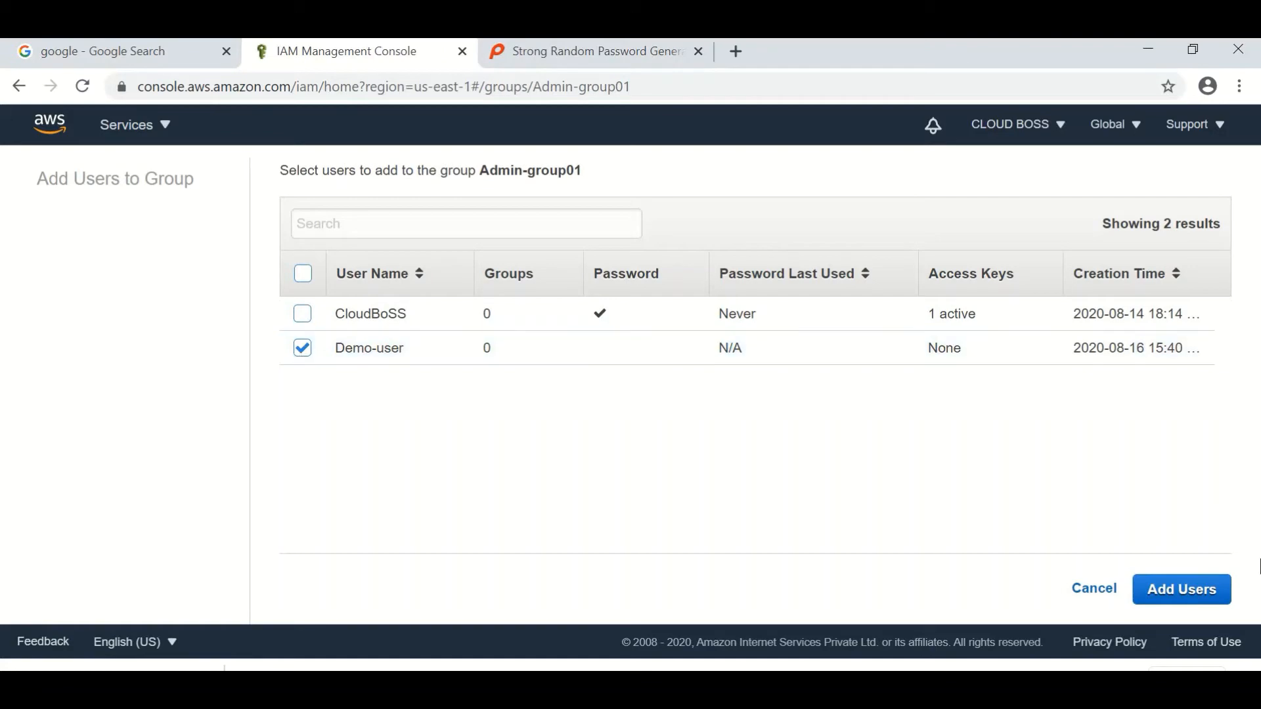
click(1185, 594)
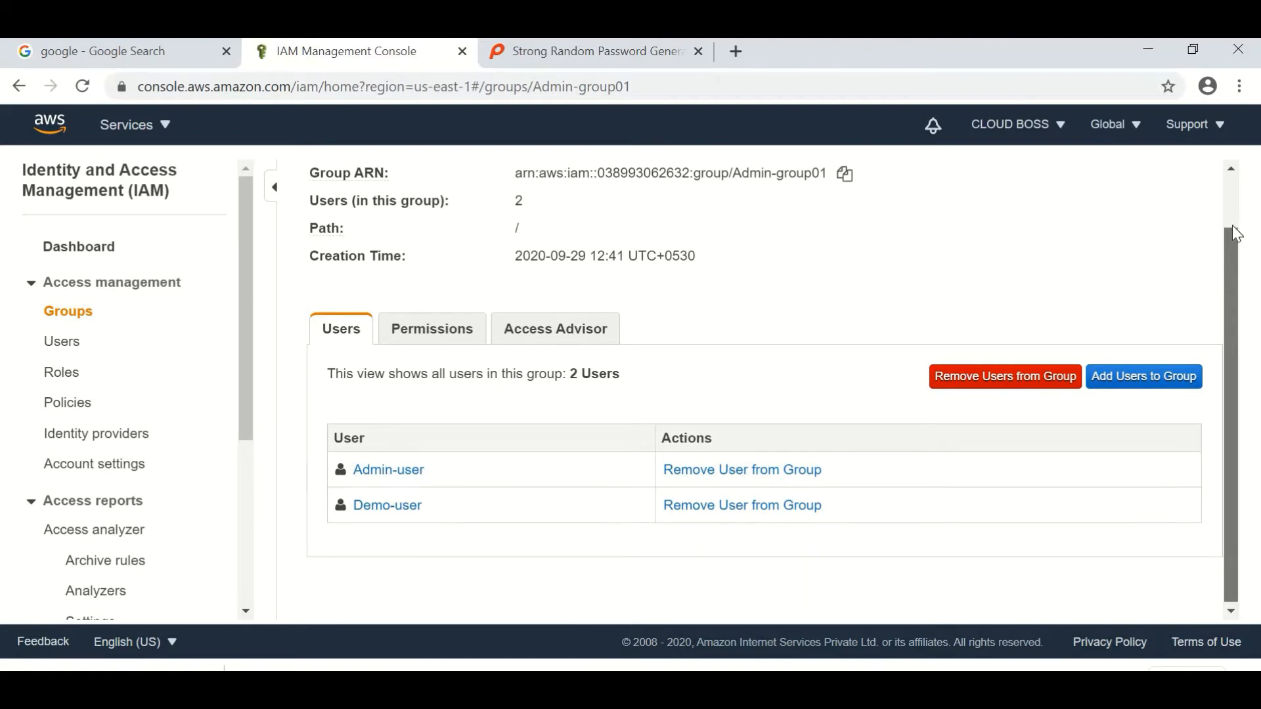
drag(1231, 270, 1232, 210)
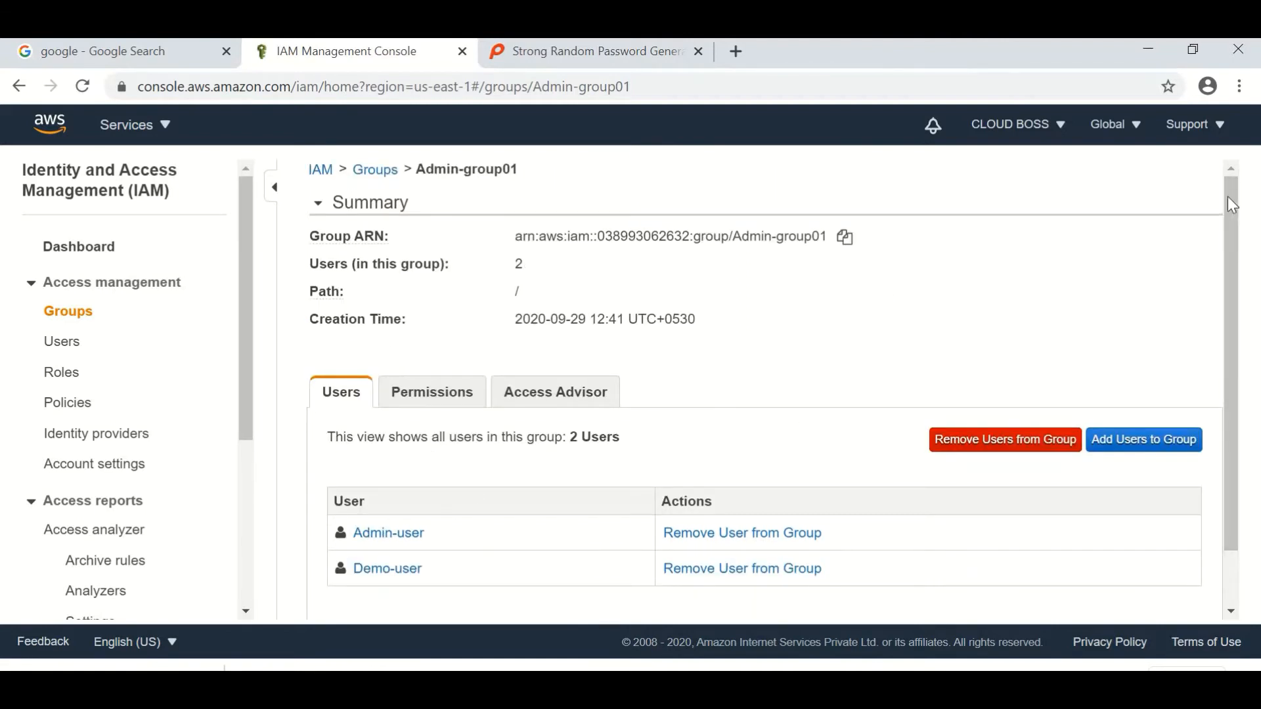
drag(1232, 205, 1219, 422)
scroll(1224, 219, up, 1)
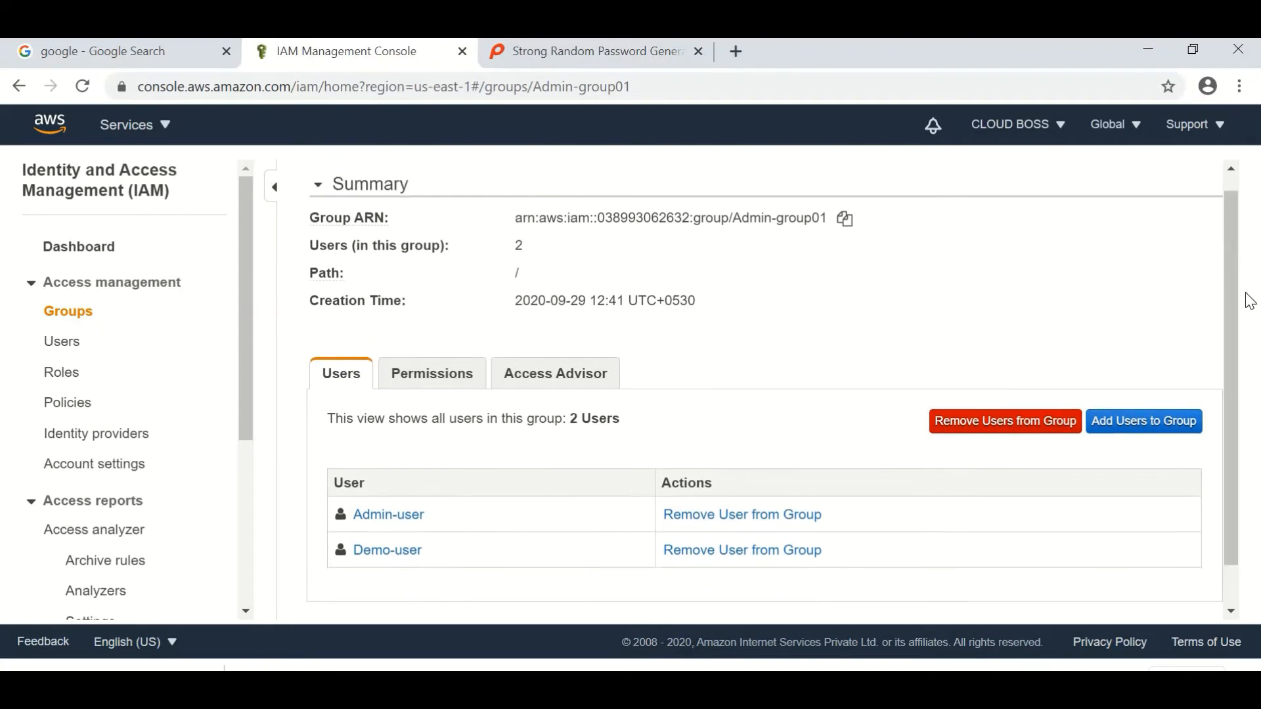
drag(1229, 153, 1228, 152)
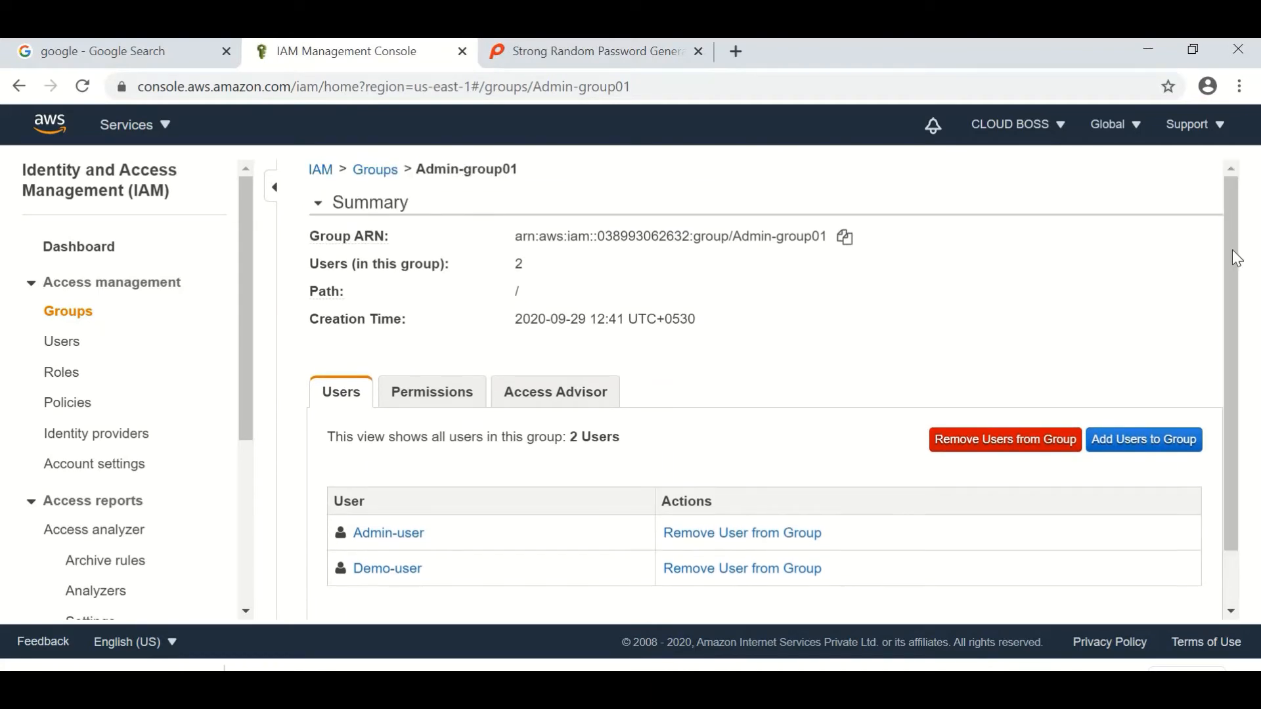
drag(1232, 249, 1235, 342)
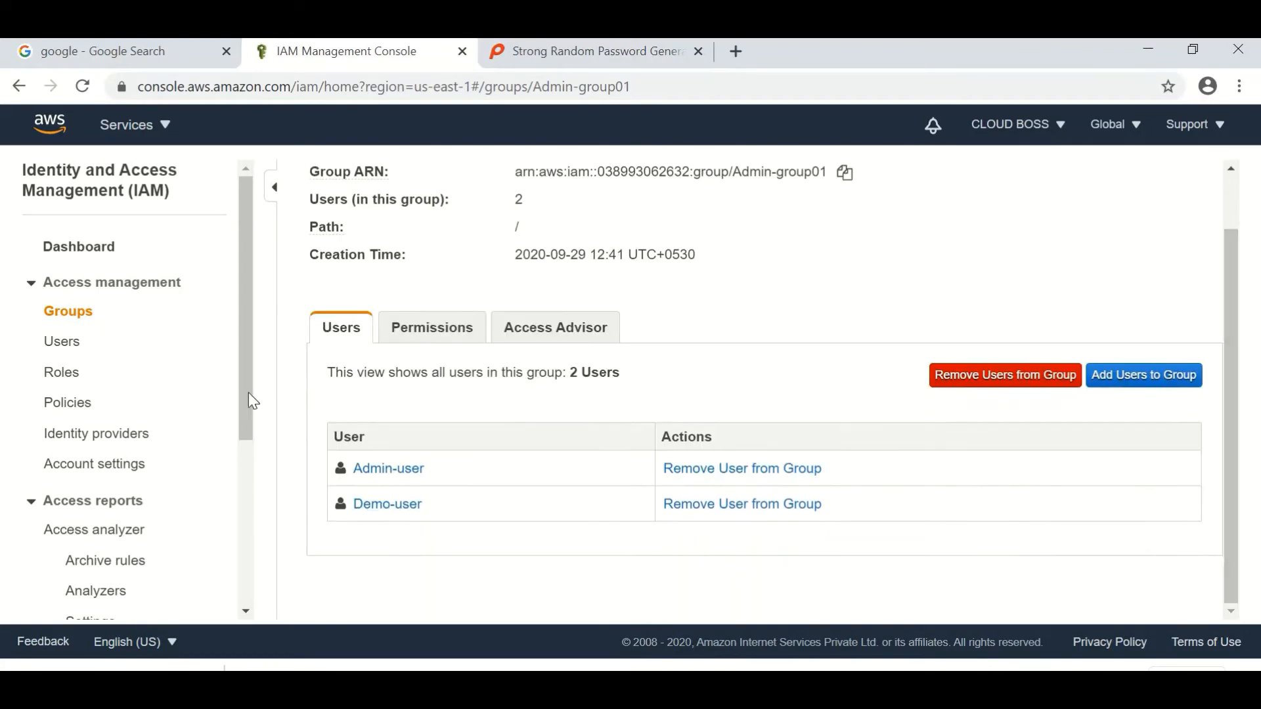
scroll(243, 376, down, 1)
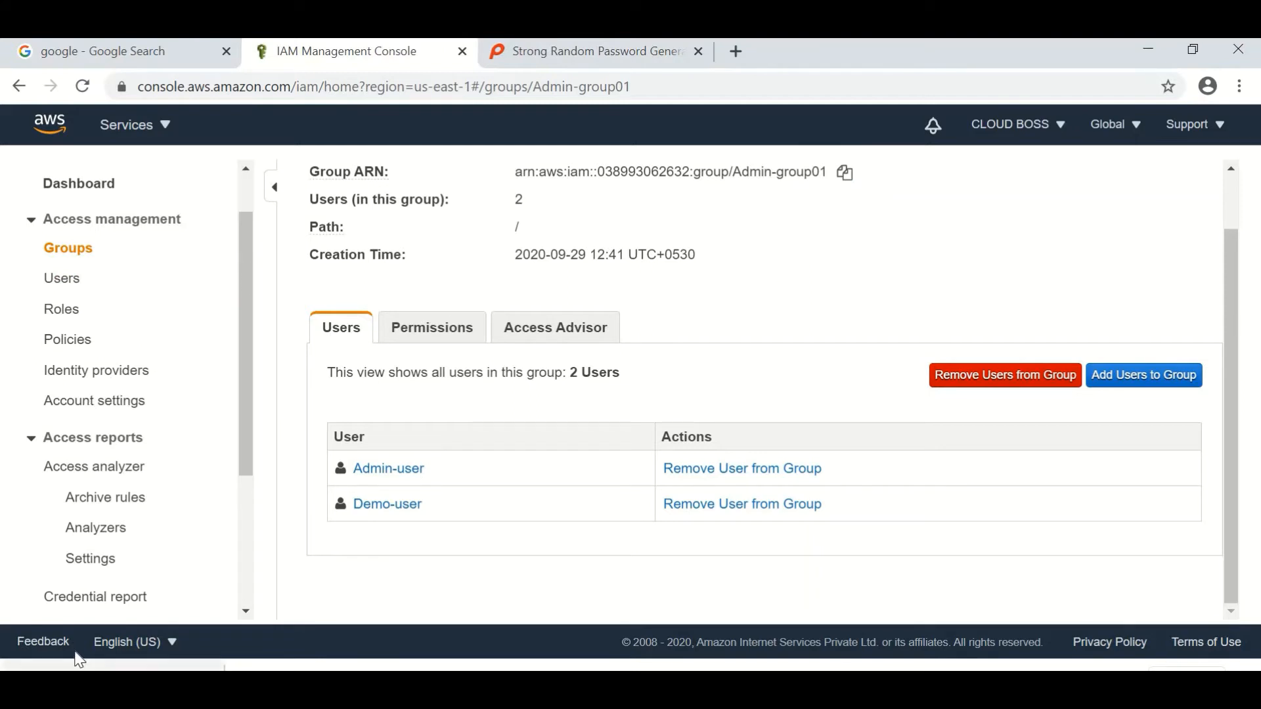
click(89, 686)
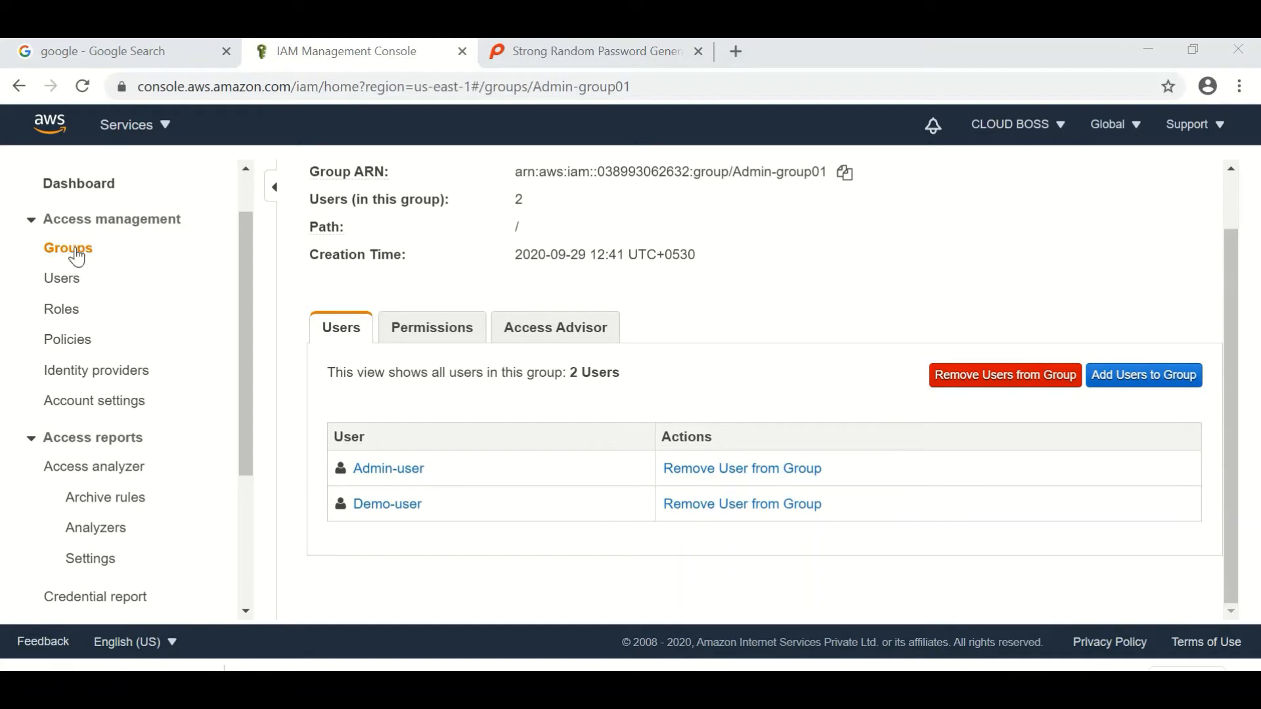
Open the security credentials of Admin-user from the IAM users list and copy the console sign-in link
click(67, 277)
click(65, 278)
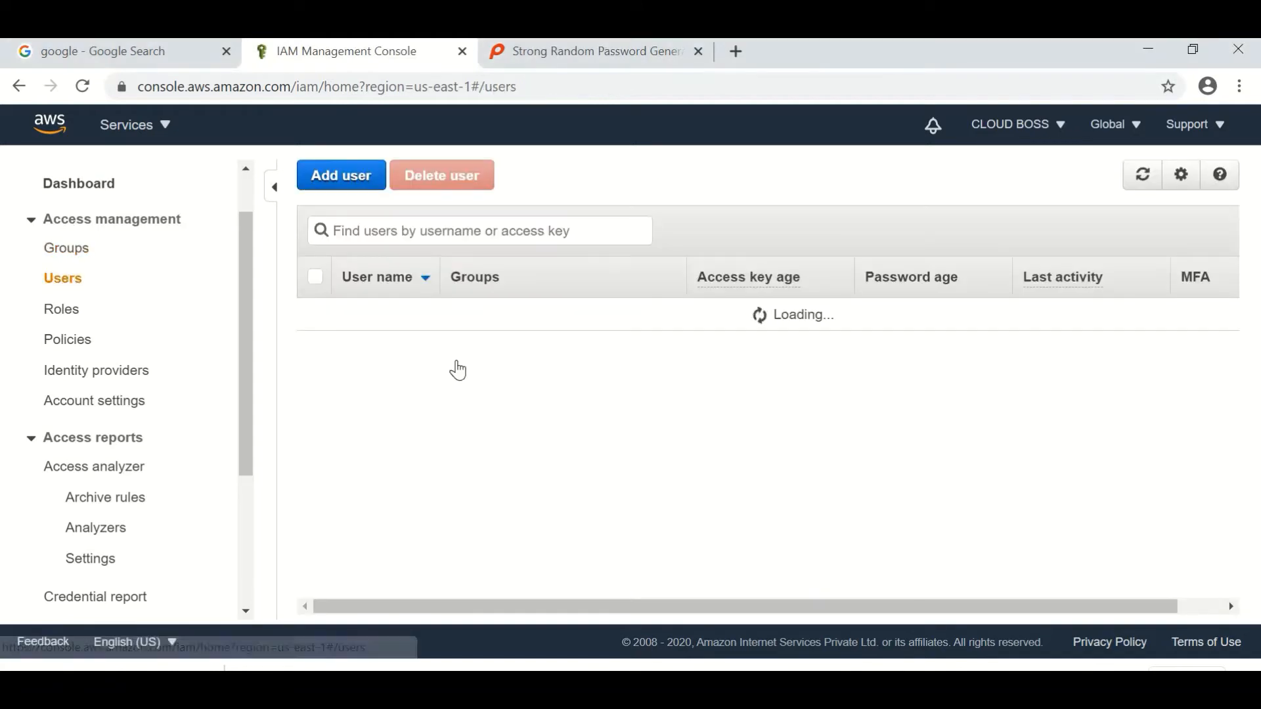
click(368, 323)
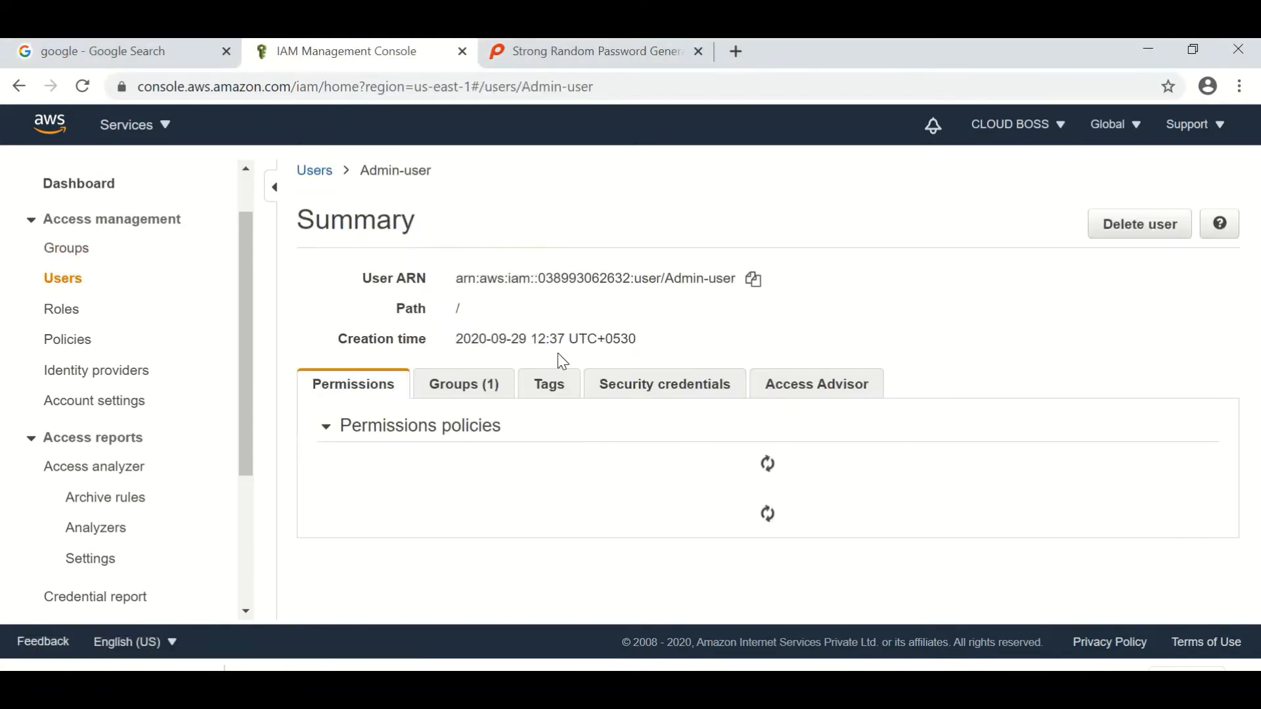
click(683, 389)
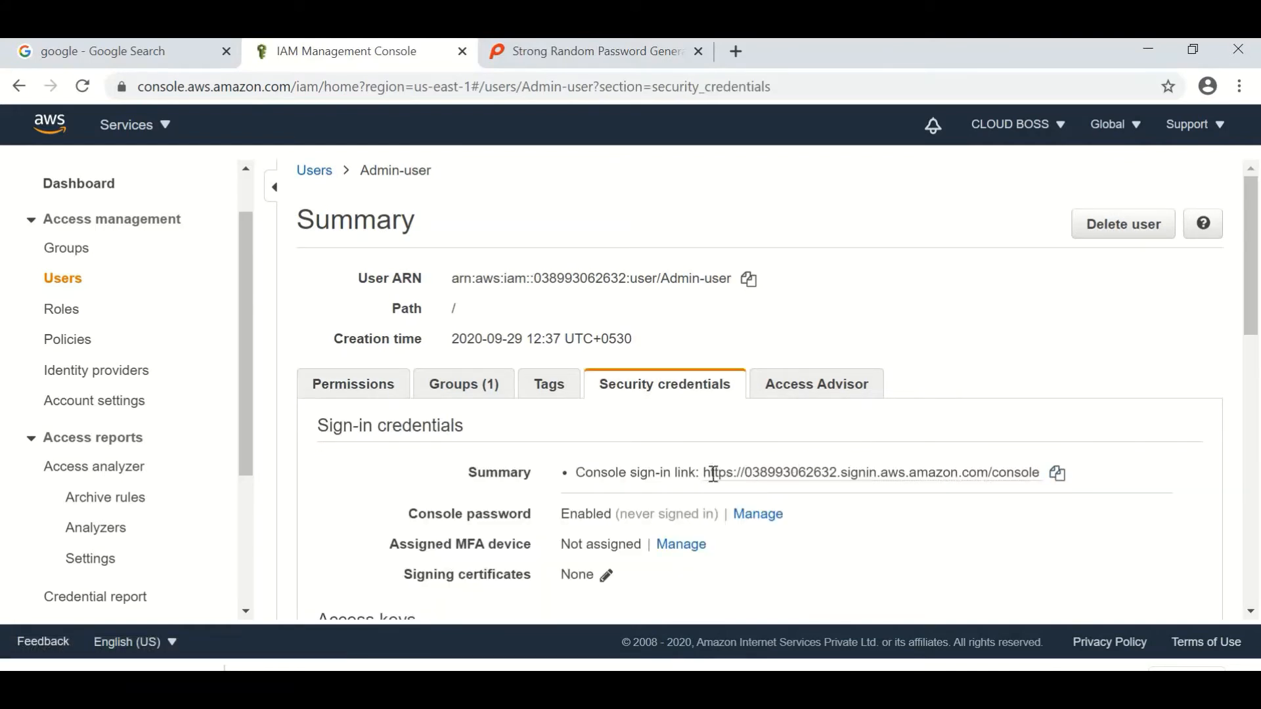
click(1065, 478)
click(1059, 474)
Open the copied console sign-in link in a new incognito window
click(1239, 86)
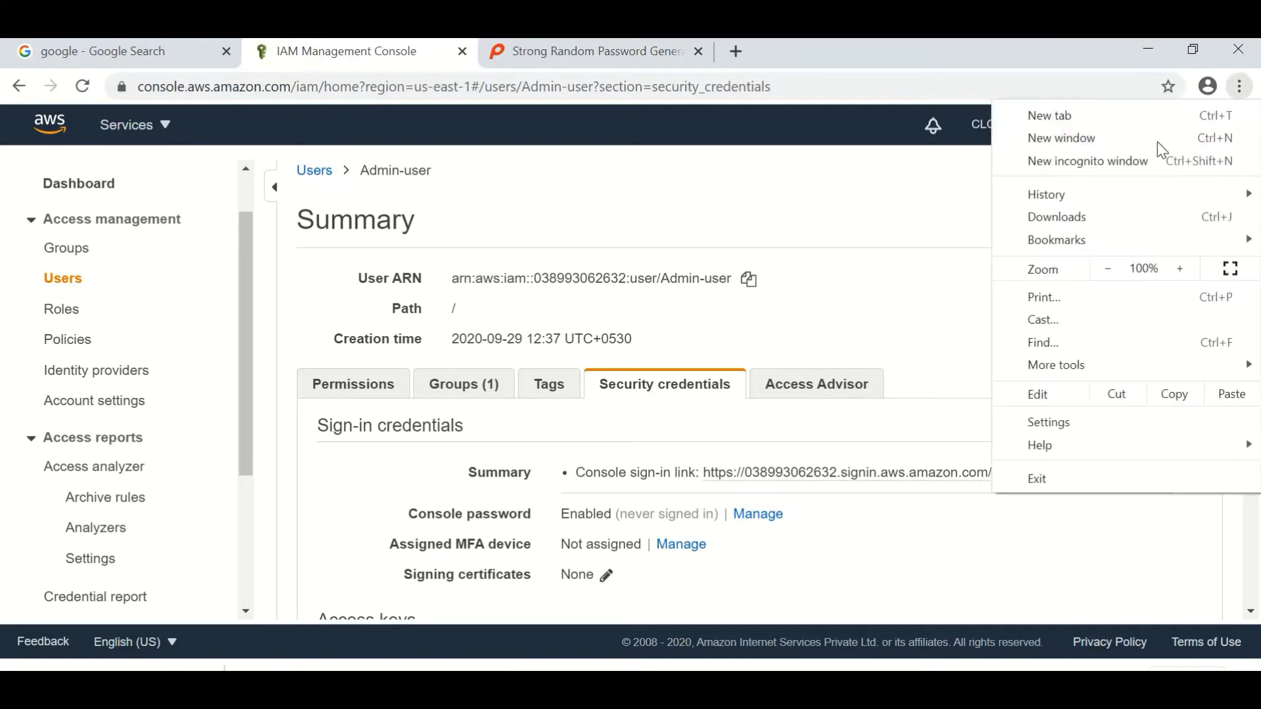
click(1125, 161)
key(ctrl+v)
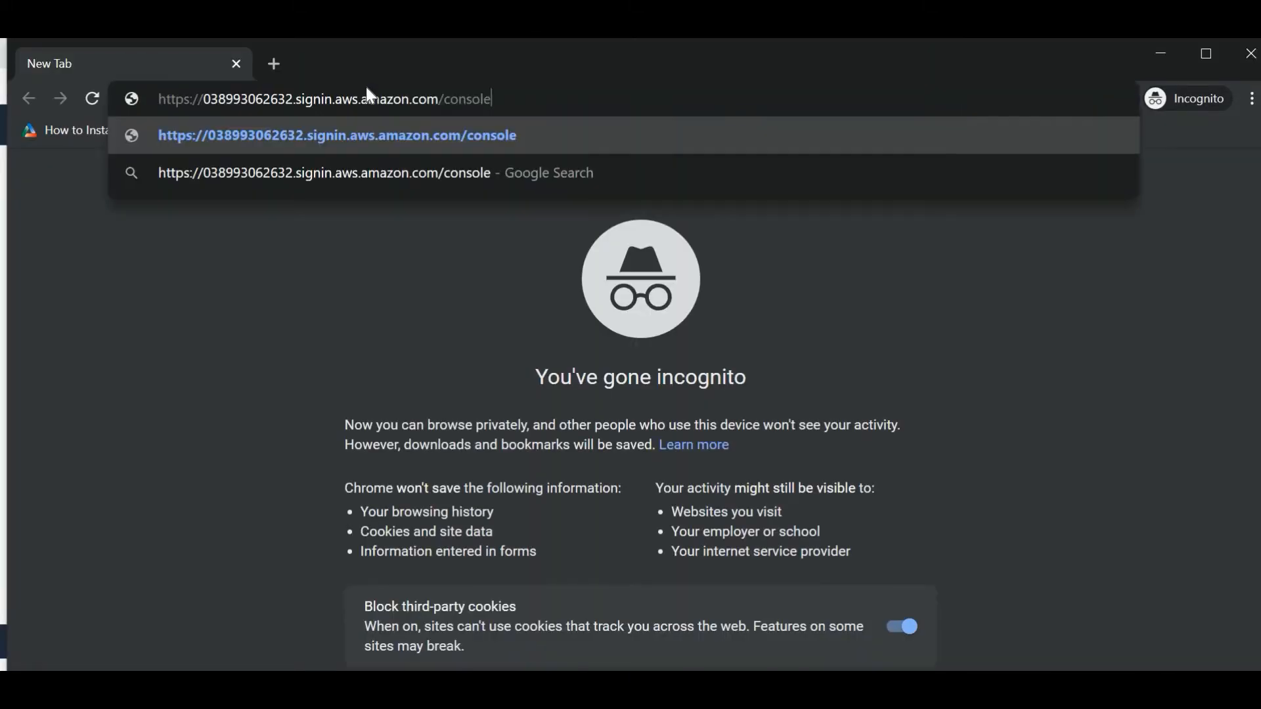
key(Return)
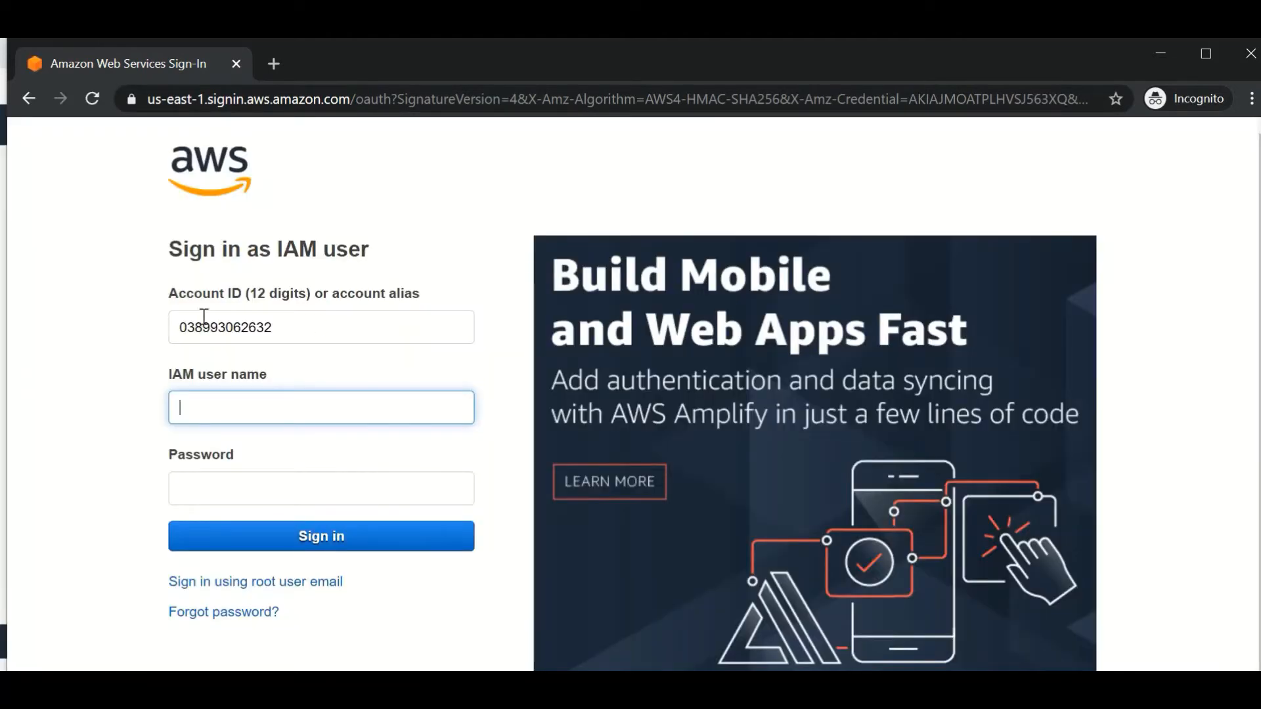
click(276, 405)
text(aws-admin)
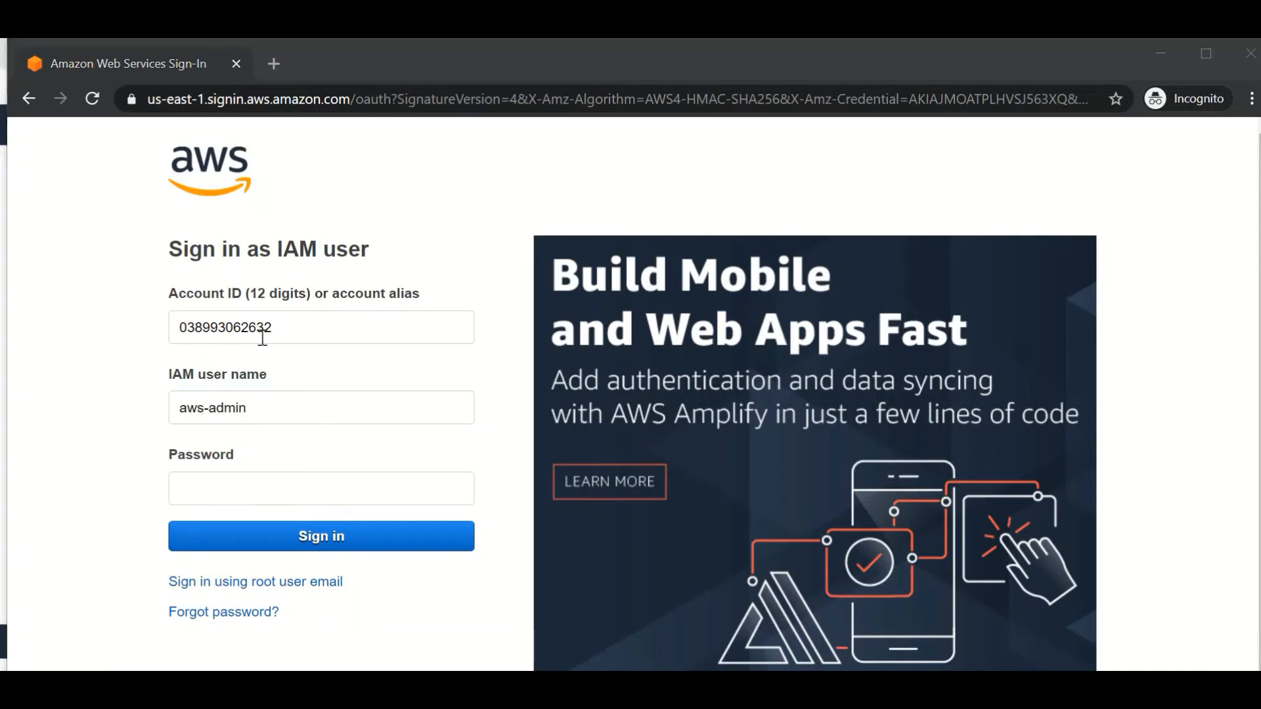
click(265, 415)
key(BackSpace)
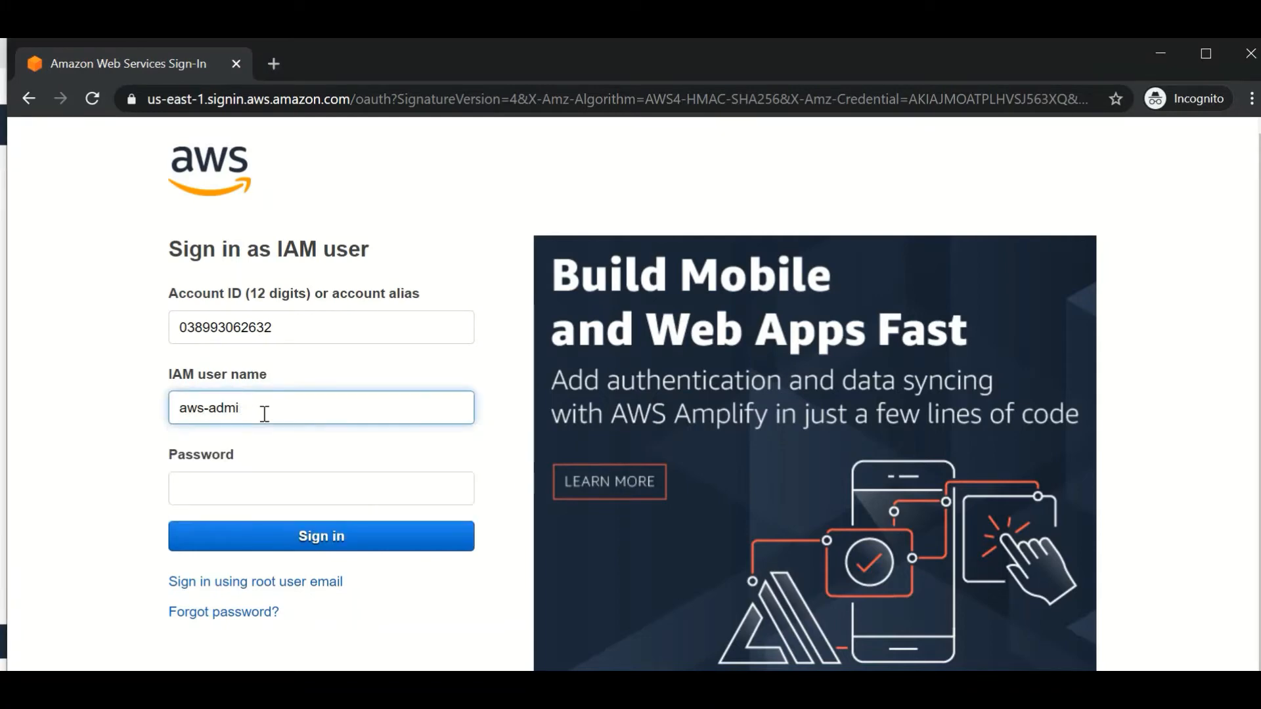
key(BackSpace)
key(BackSpace)
key(BackSpace)
key(BackSpace)
key(BackSpace)
key(BackSpace)
key(BackSpace)
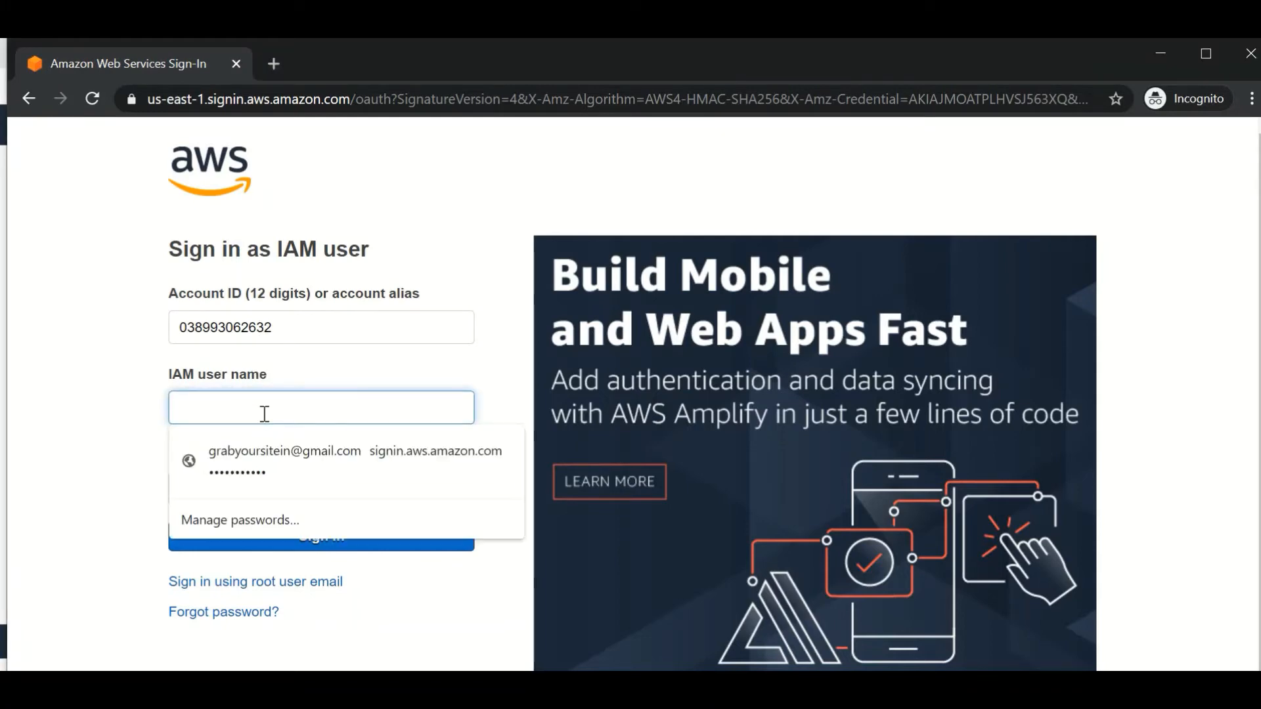
Enter Admin-user as the IAM user name on the sign-in form
text(a)
key(BackSpace)
text(A)
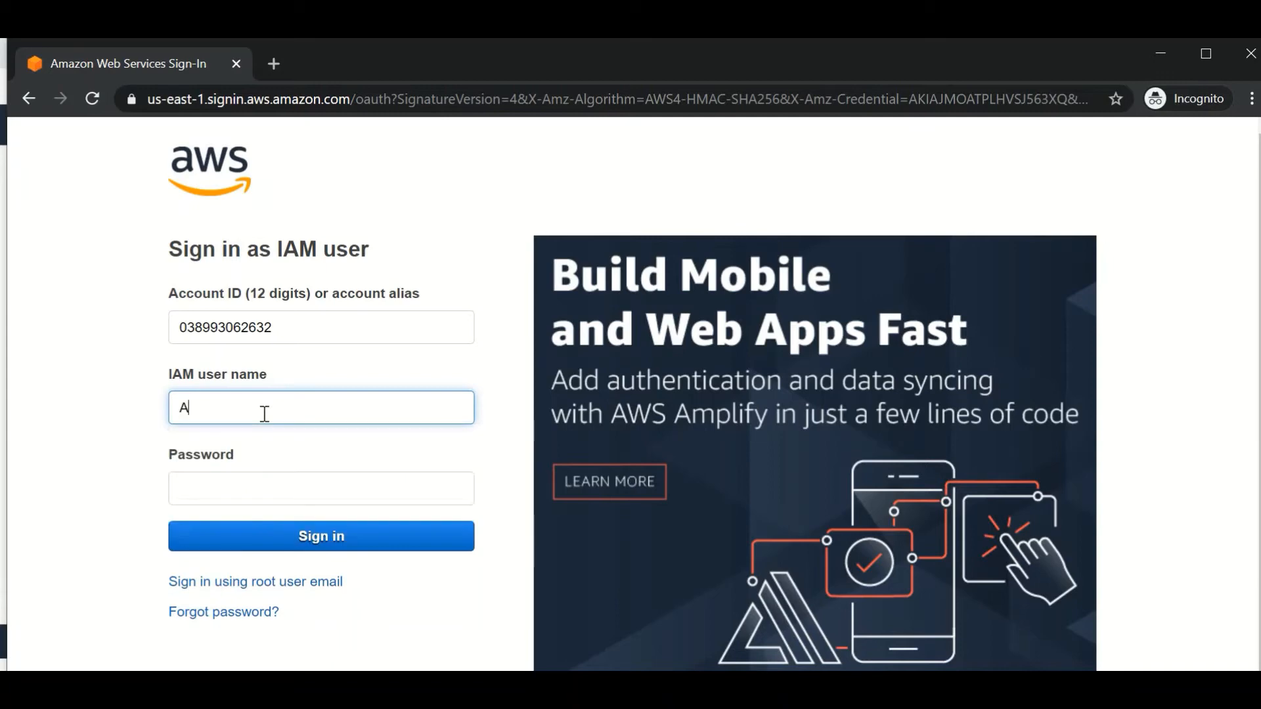
text(dmin-user)
click(246, 497)
click(376, 440)
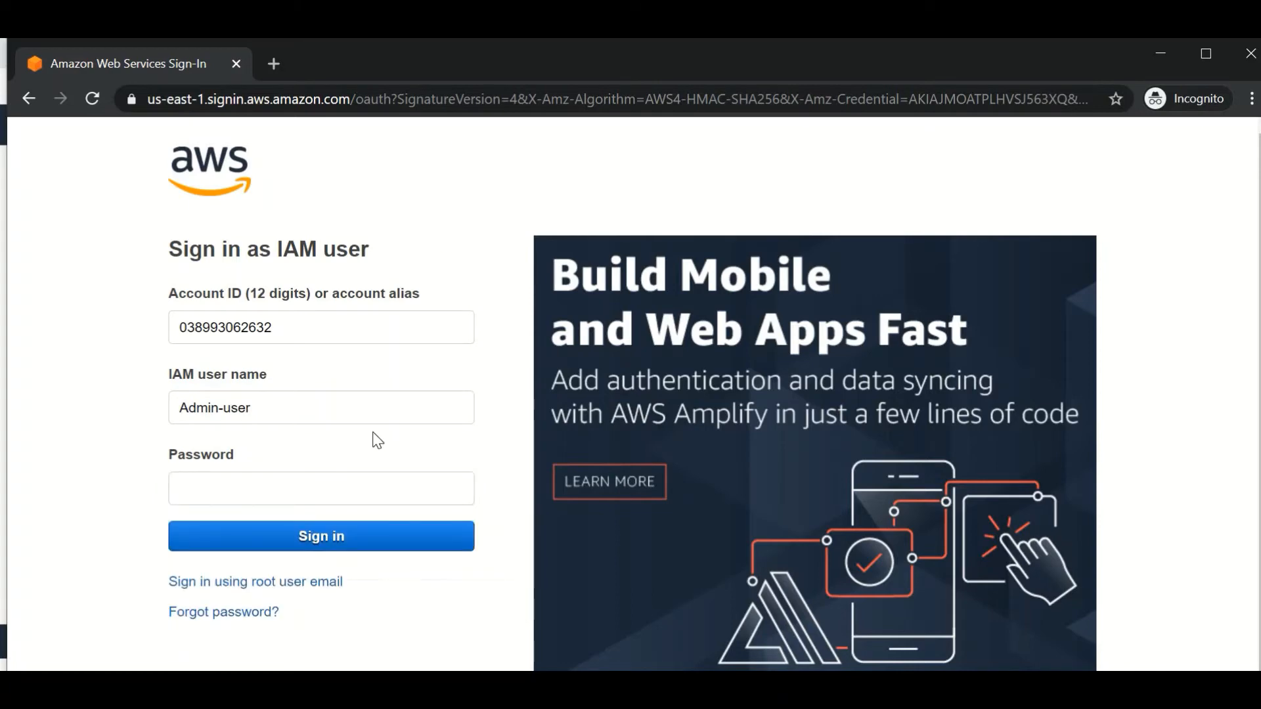
Copy the generated password from the password generator page, enter it in the sign-in form's password field and sign in as Admin-user
click(1175, 57)
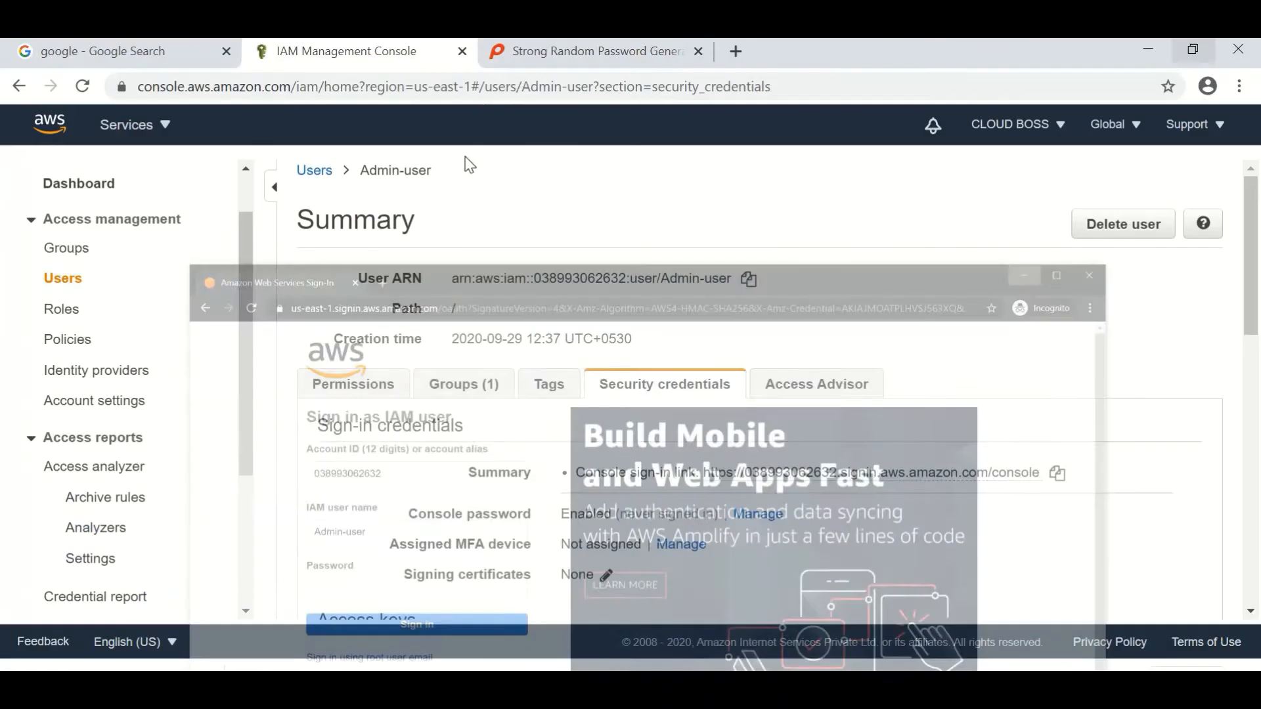
click(493, 53)
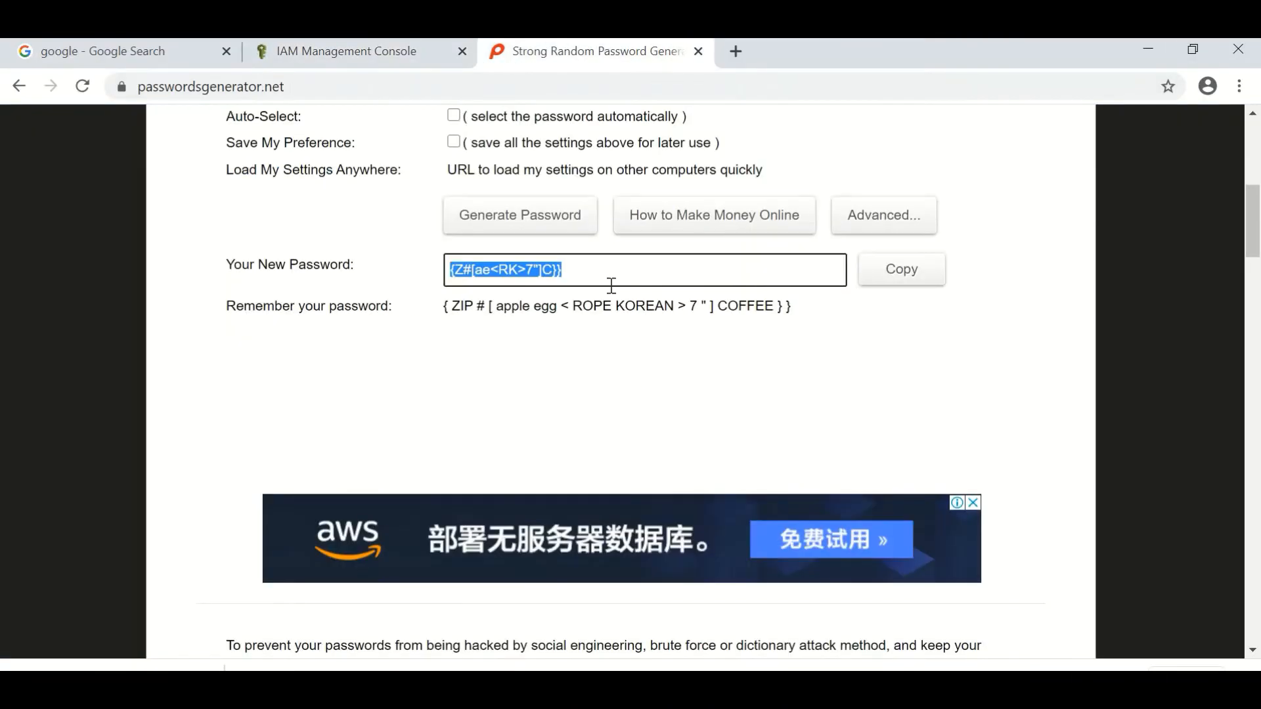
drag(597, 276, 446, 275)
click(346, 52)
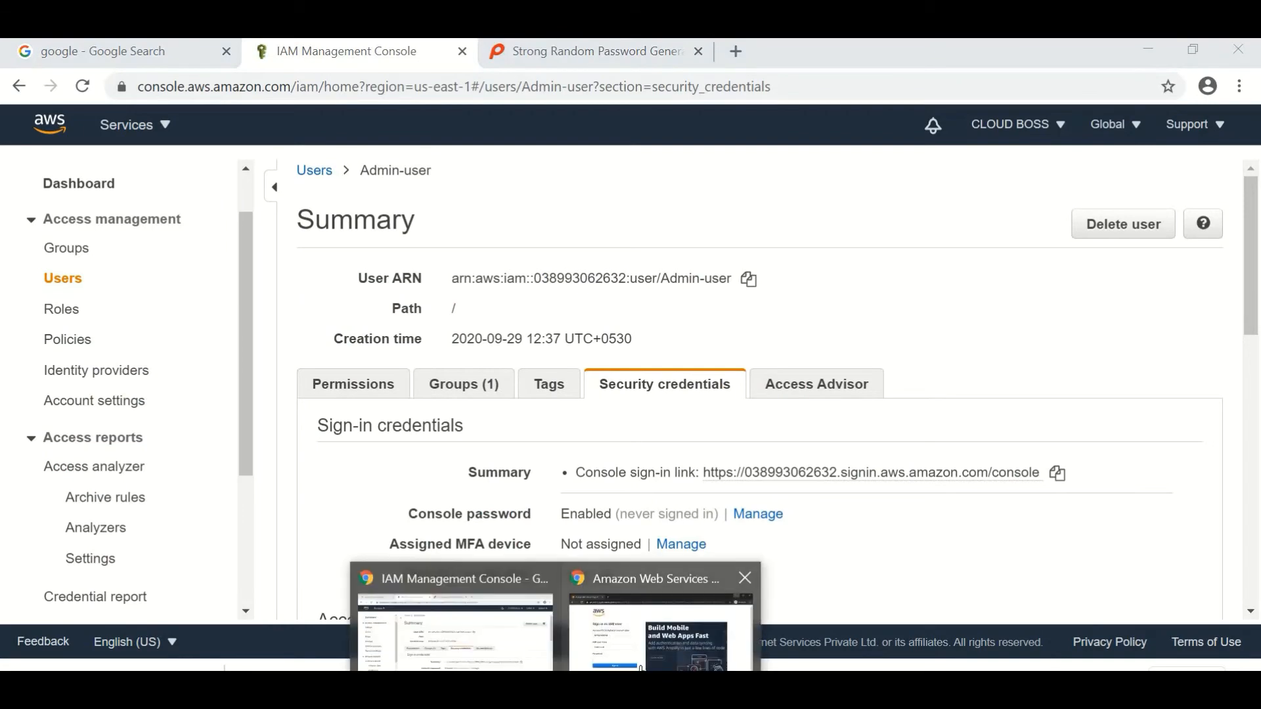
click(657, 621)
click(199, 496)
key(ctrl+v)
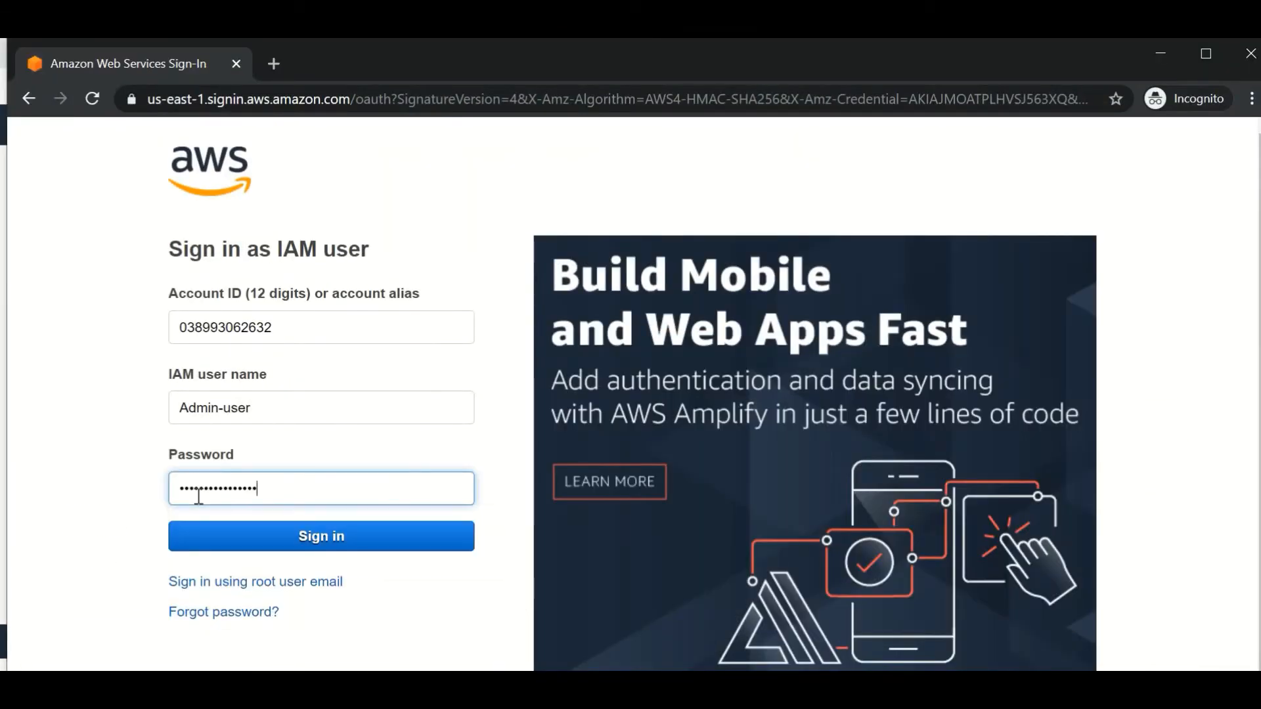
click(214, 535)
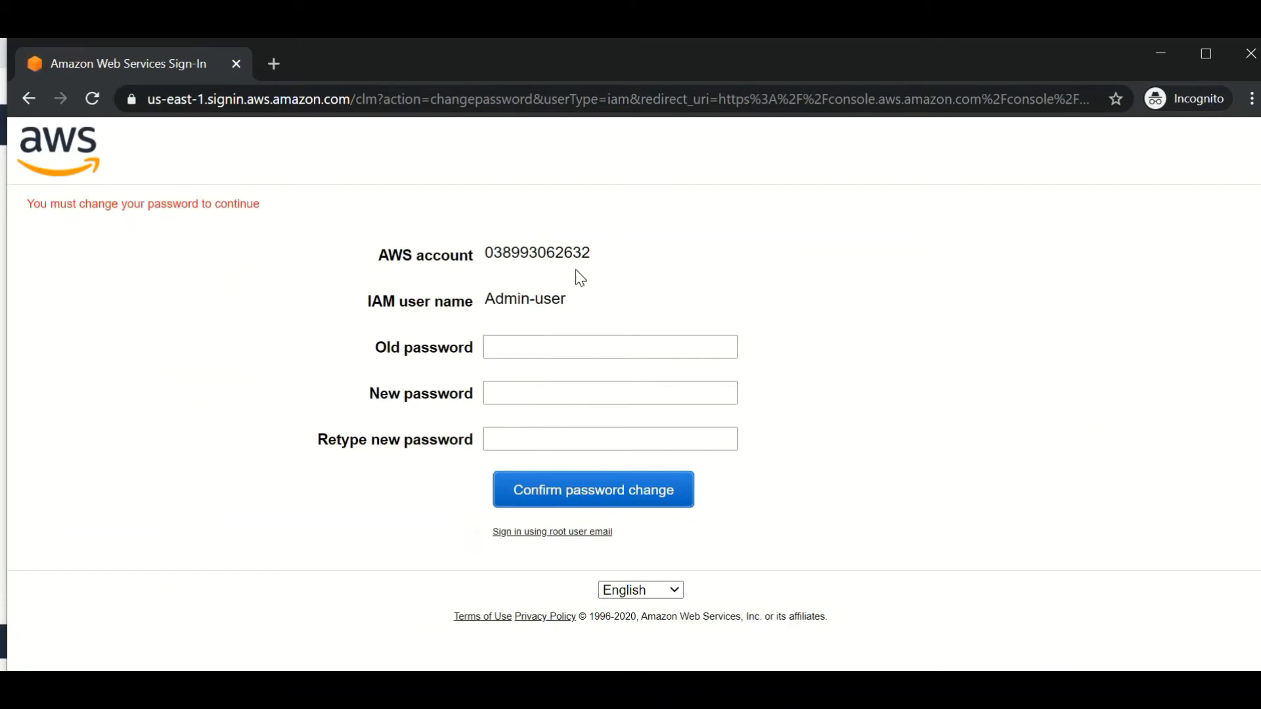
Enter the old password, then the new password twice, and confirm Admin-user's password change
click(585, 339)
click(800, 304)
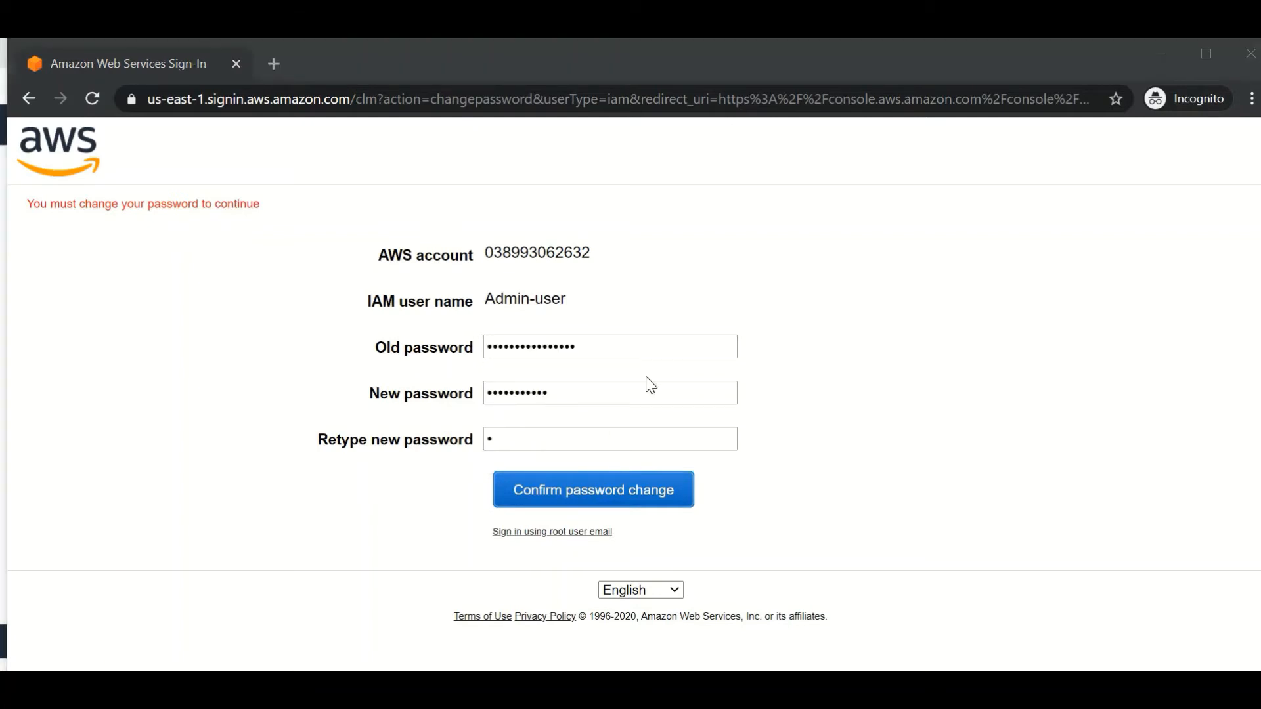
click(593, 440)
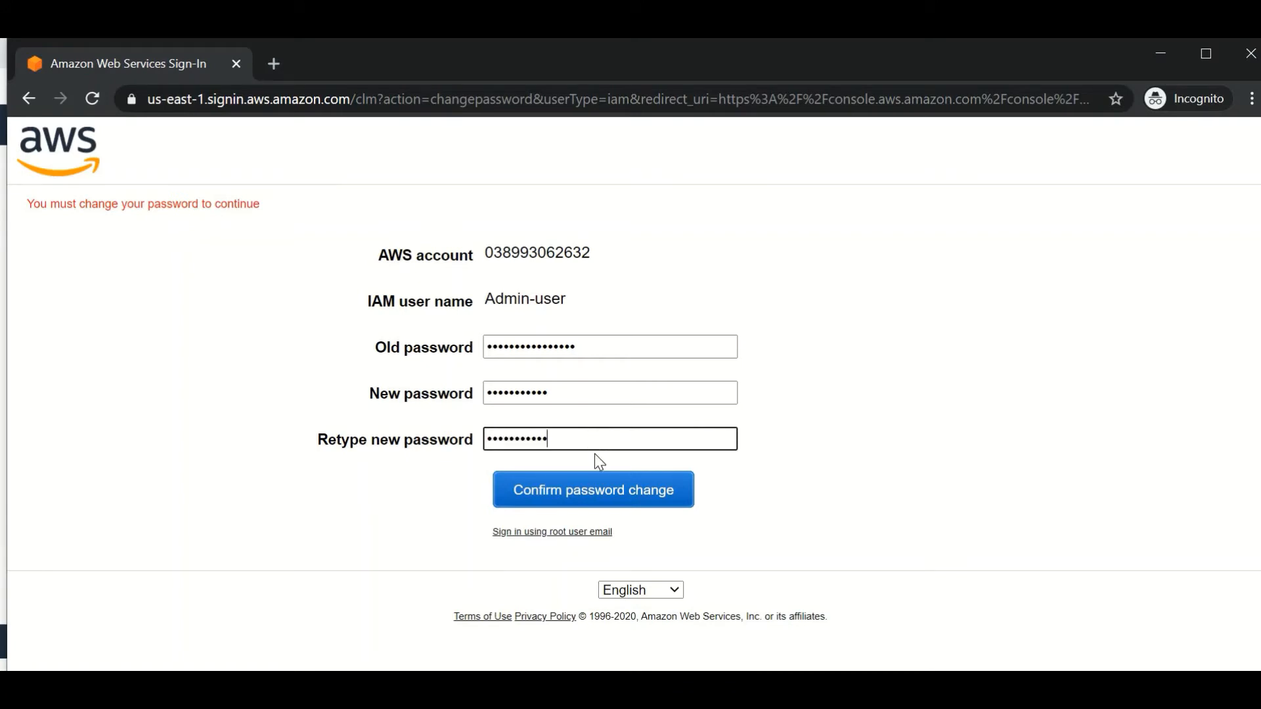
click(597, 487)
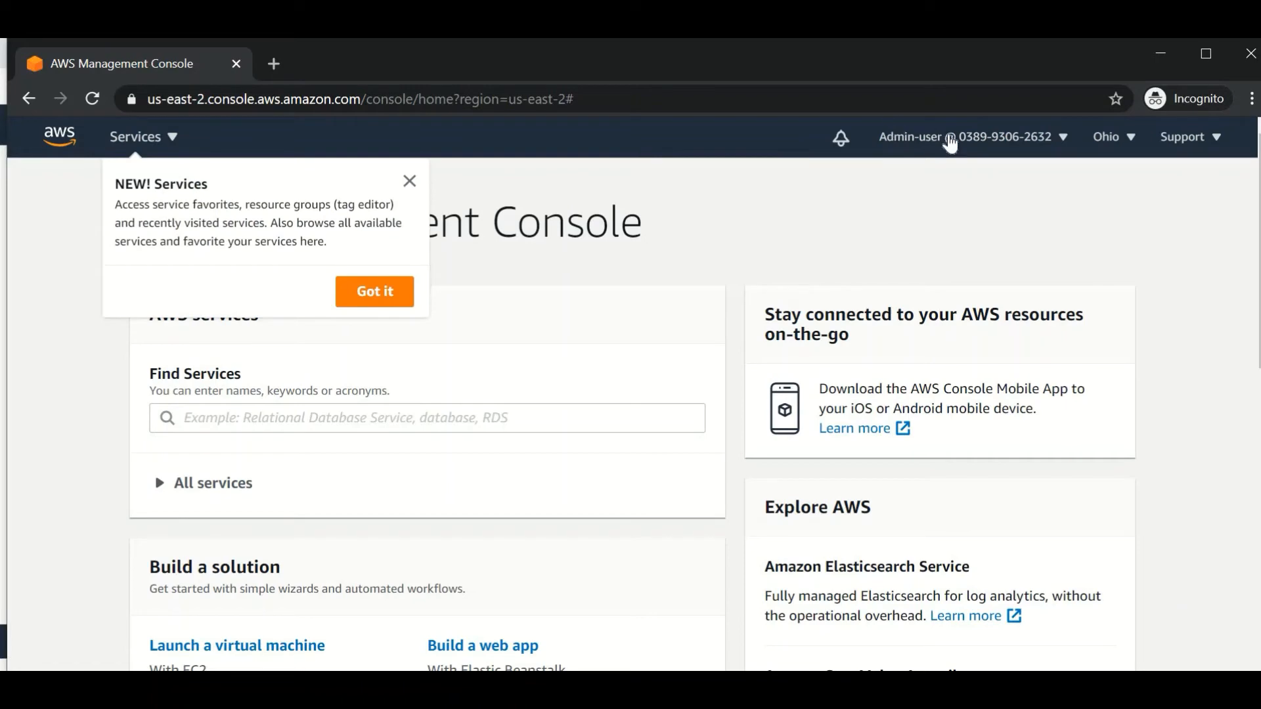
Check which IAM user is signed in from the account options and examine the EC2 dashboard
click(995, 139)
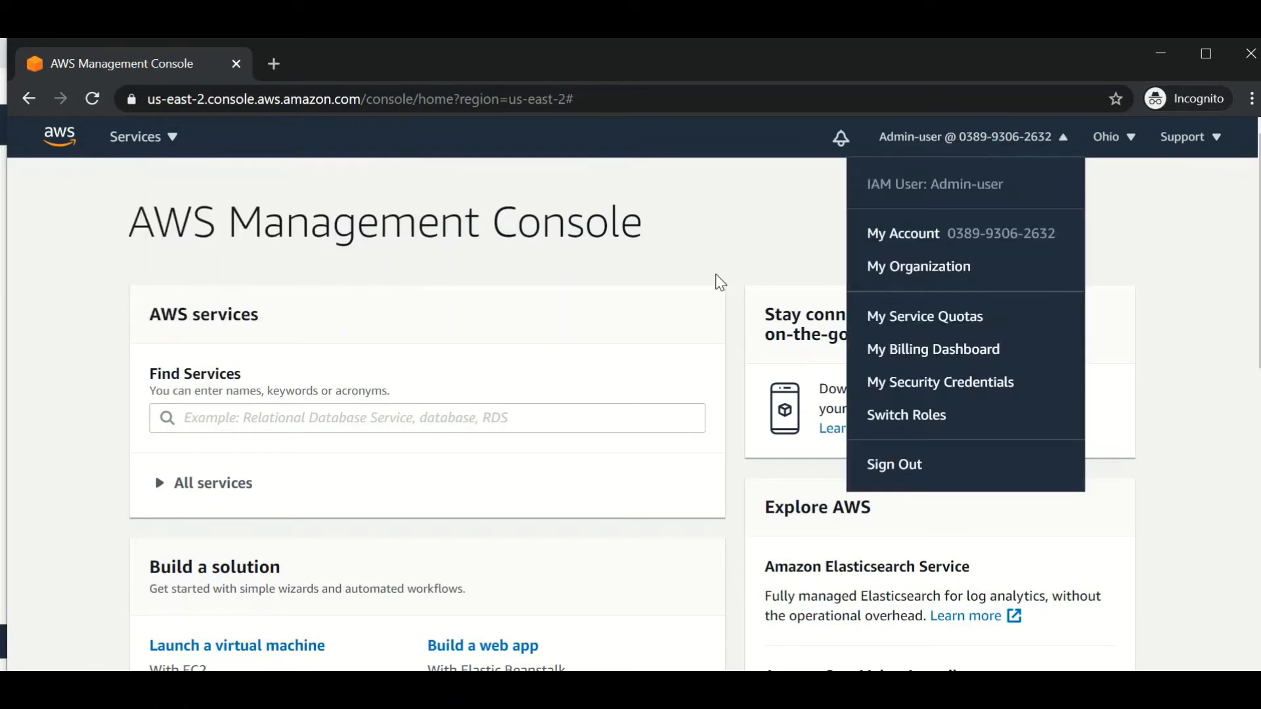
click(784, 197)
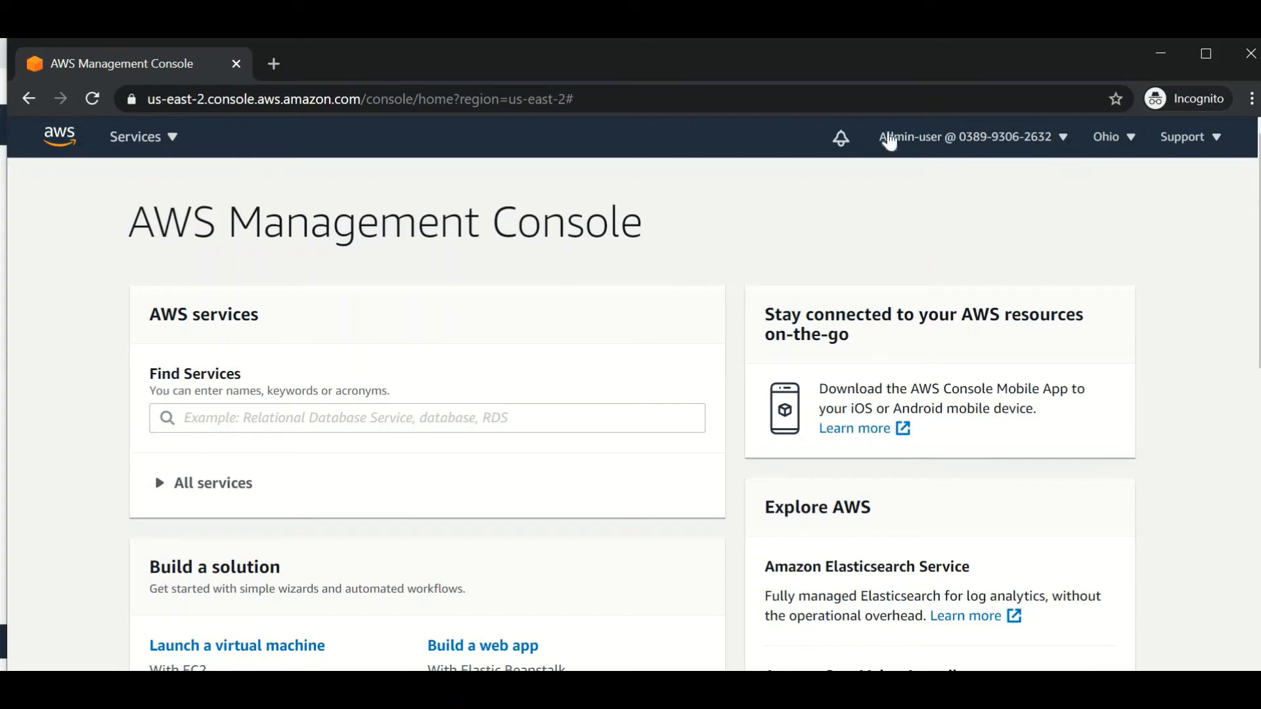
click(122, 141)
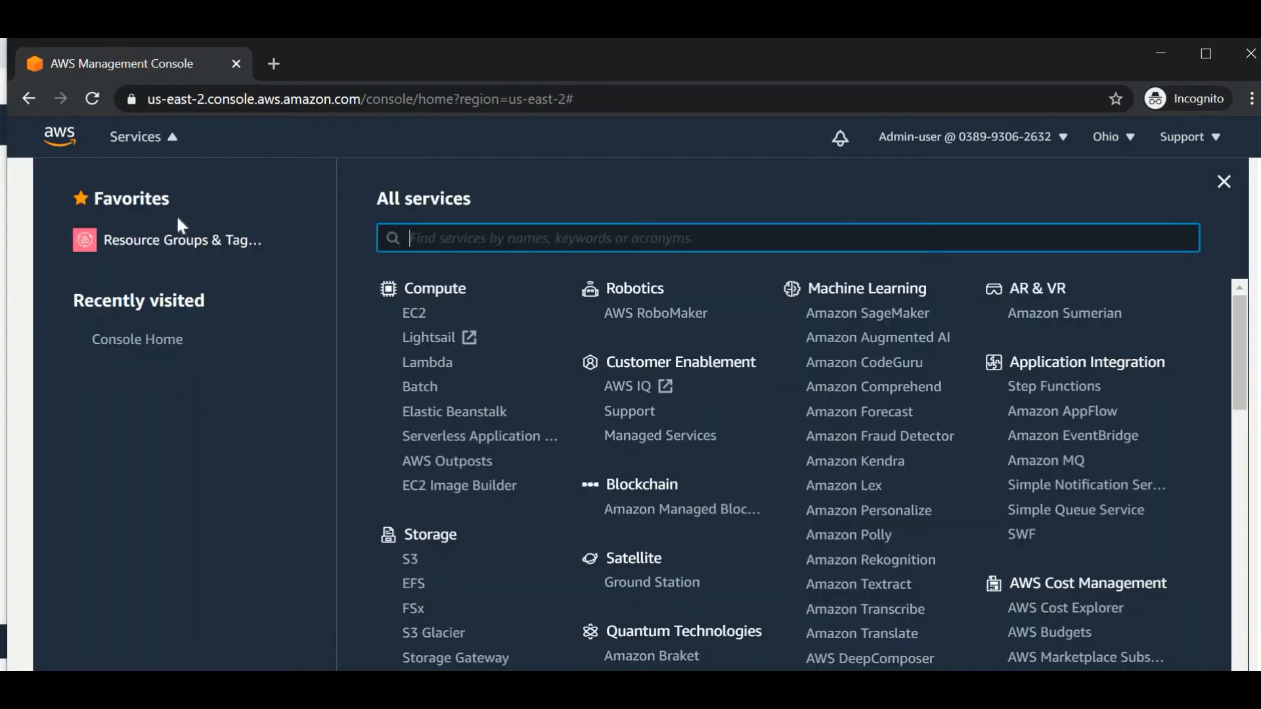
click(416, 316)
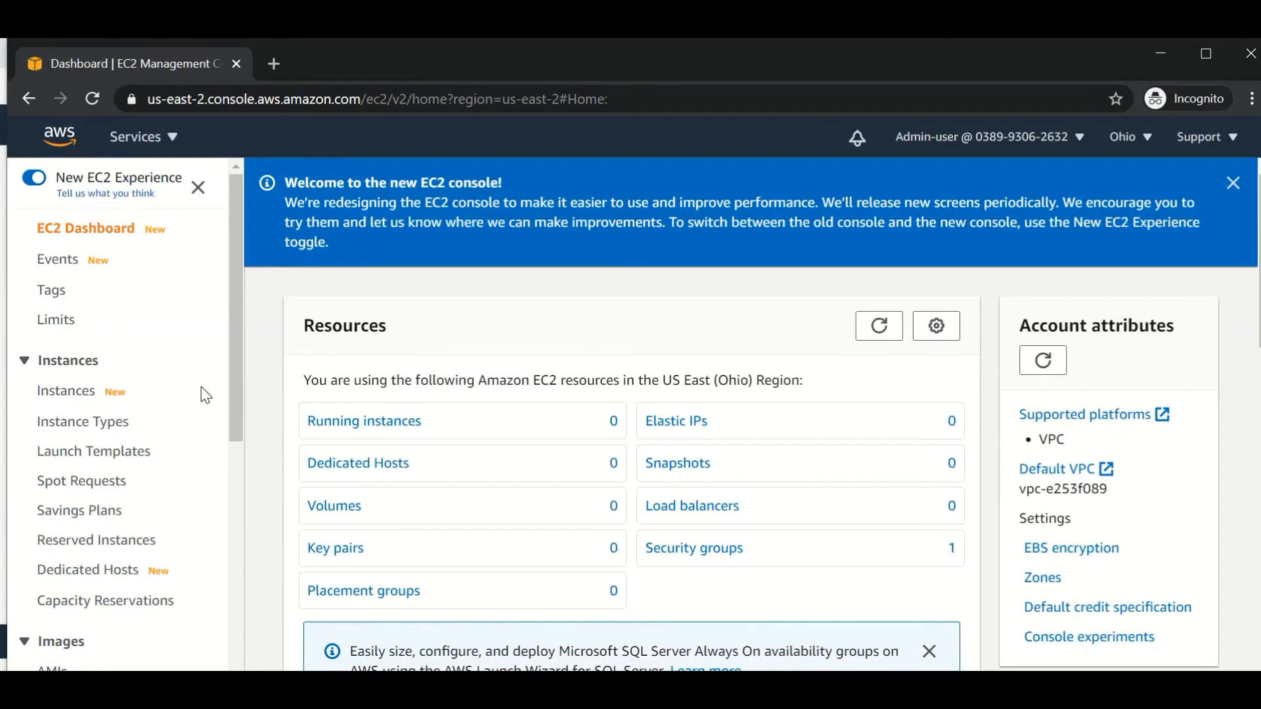
drag(230, 369, 243, 294)
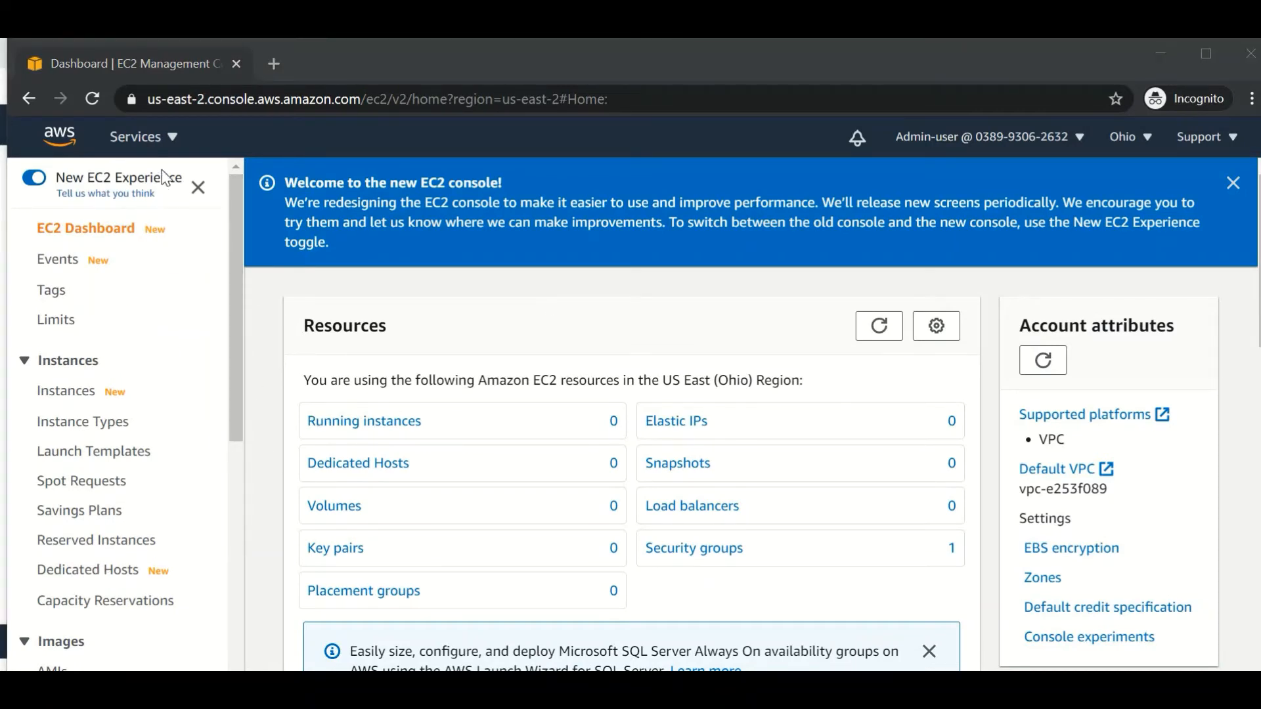
Find the IAM service with "iam", open Admin-user's security credentials and bring up the MFA device options
click(150, 138)
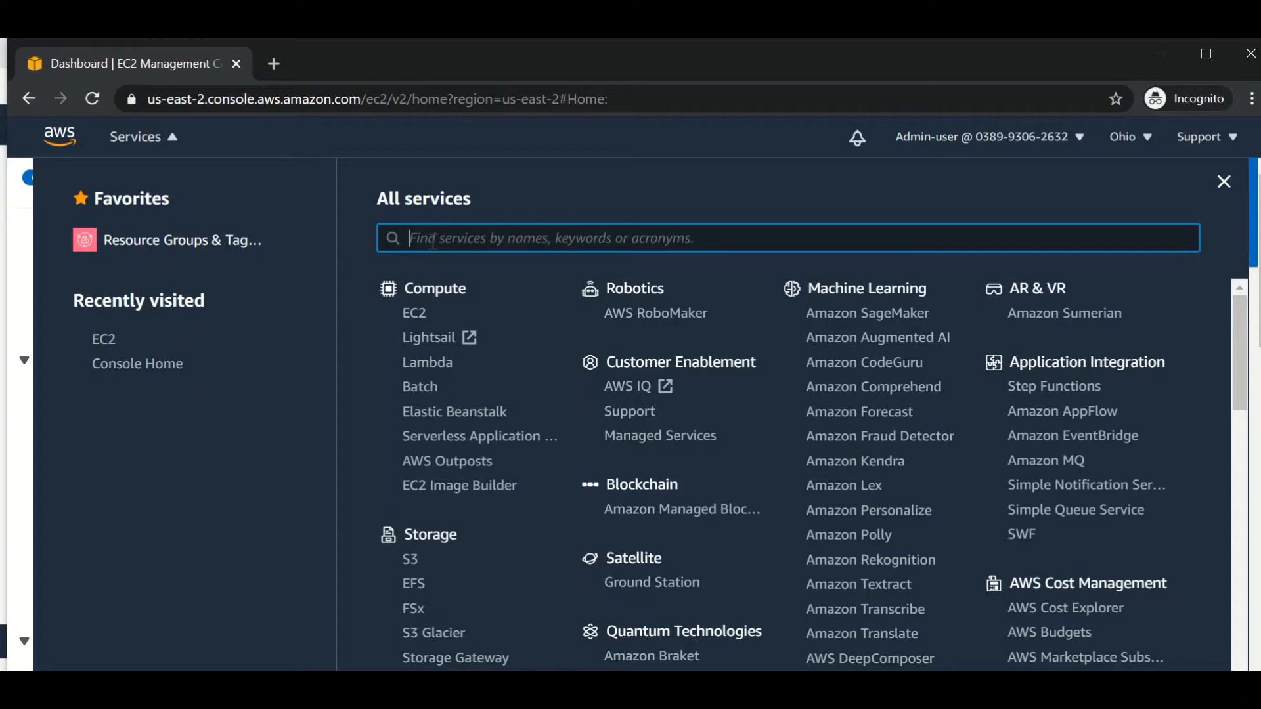
text(iam)
click(415, 275)
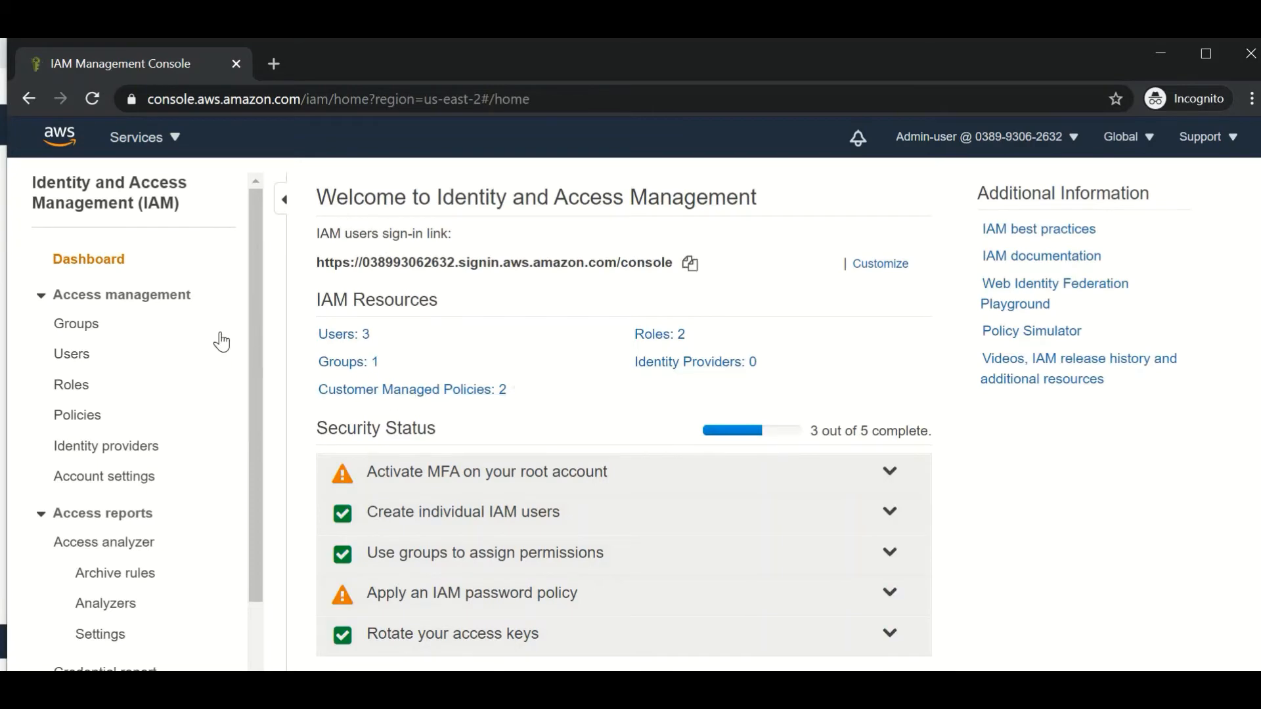
click(72, 355)
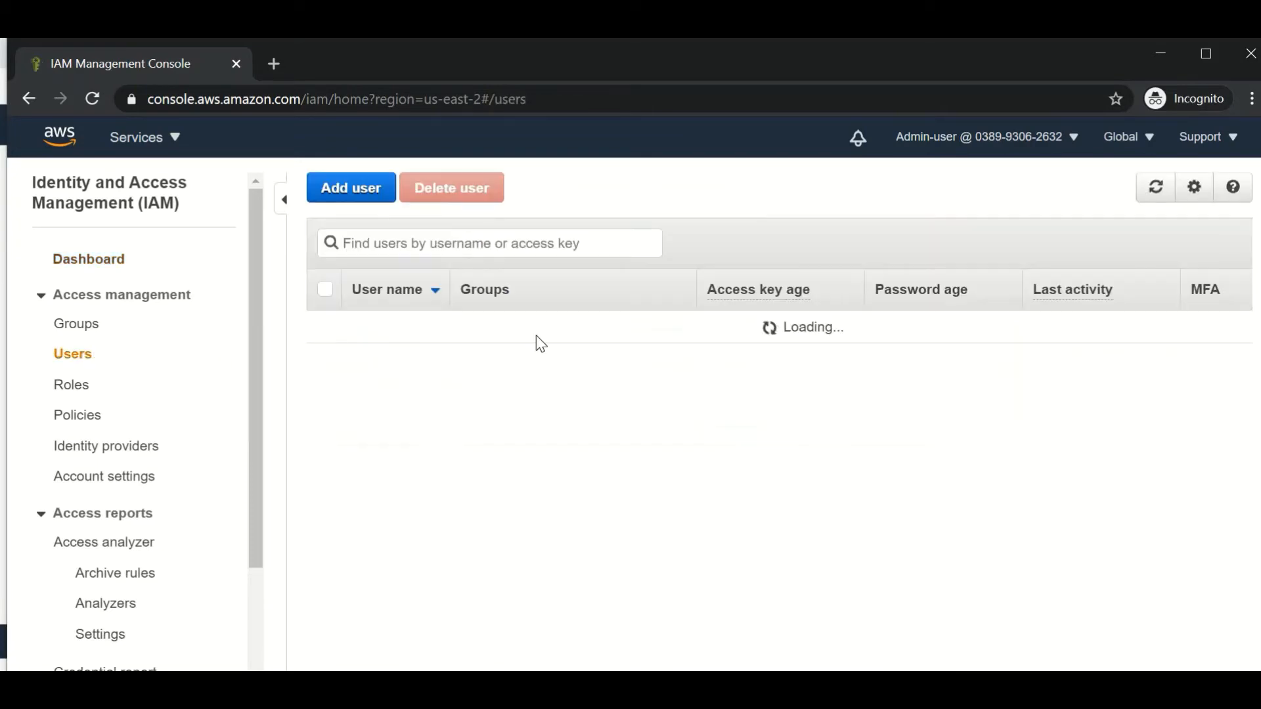
click(395, 335)
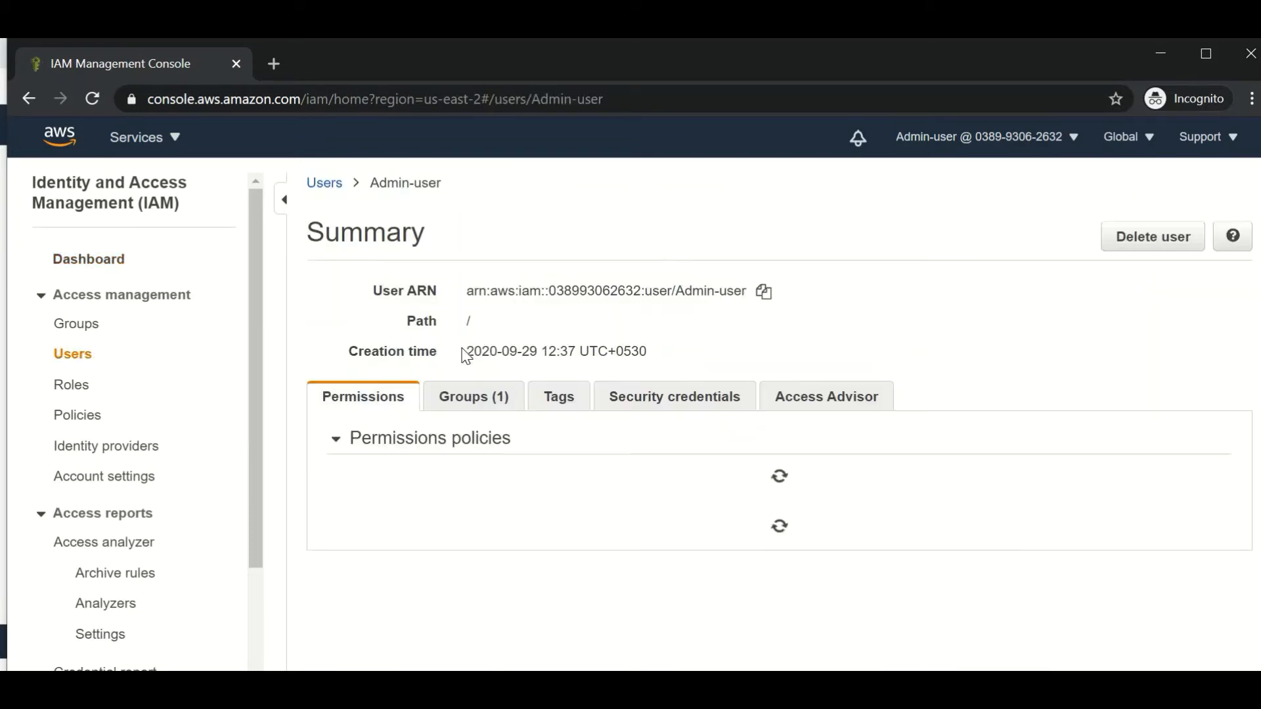
click(717, 411)
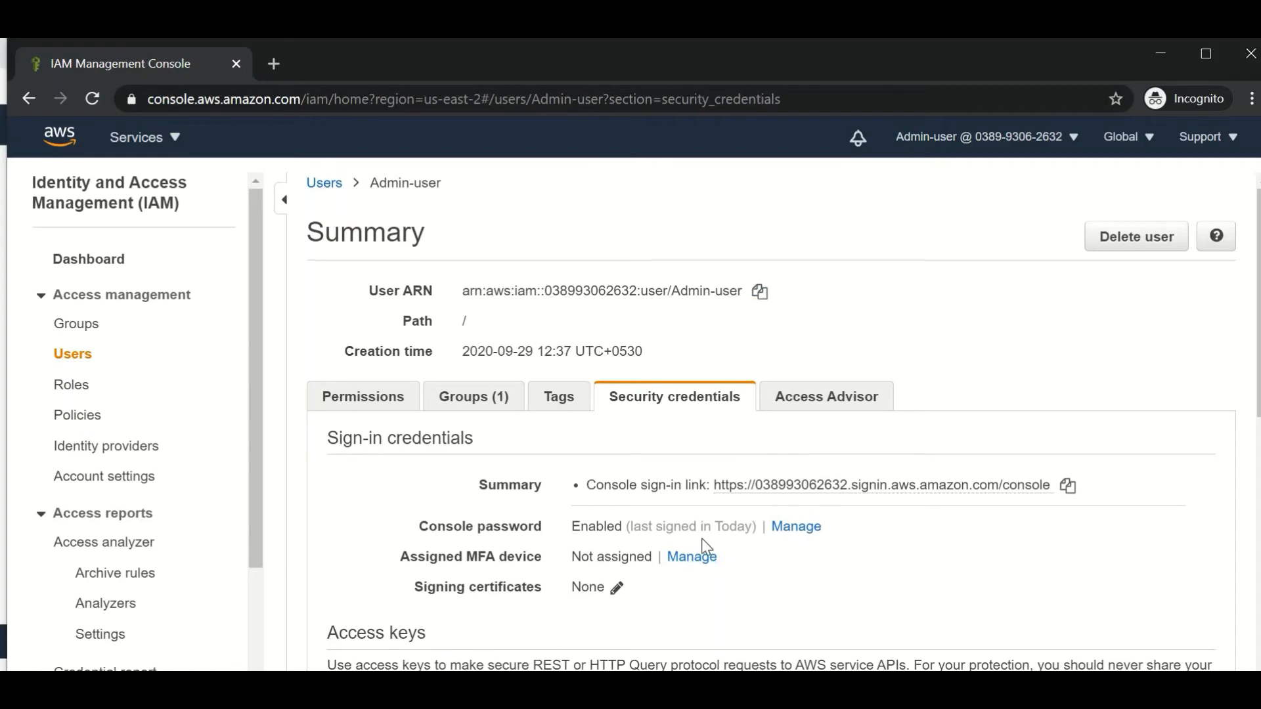
click(705, 561)
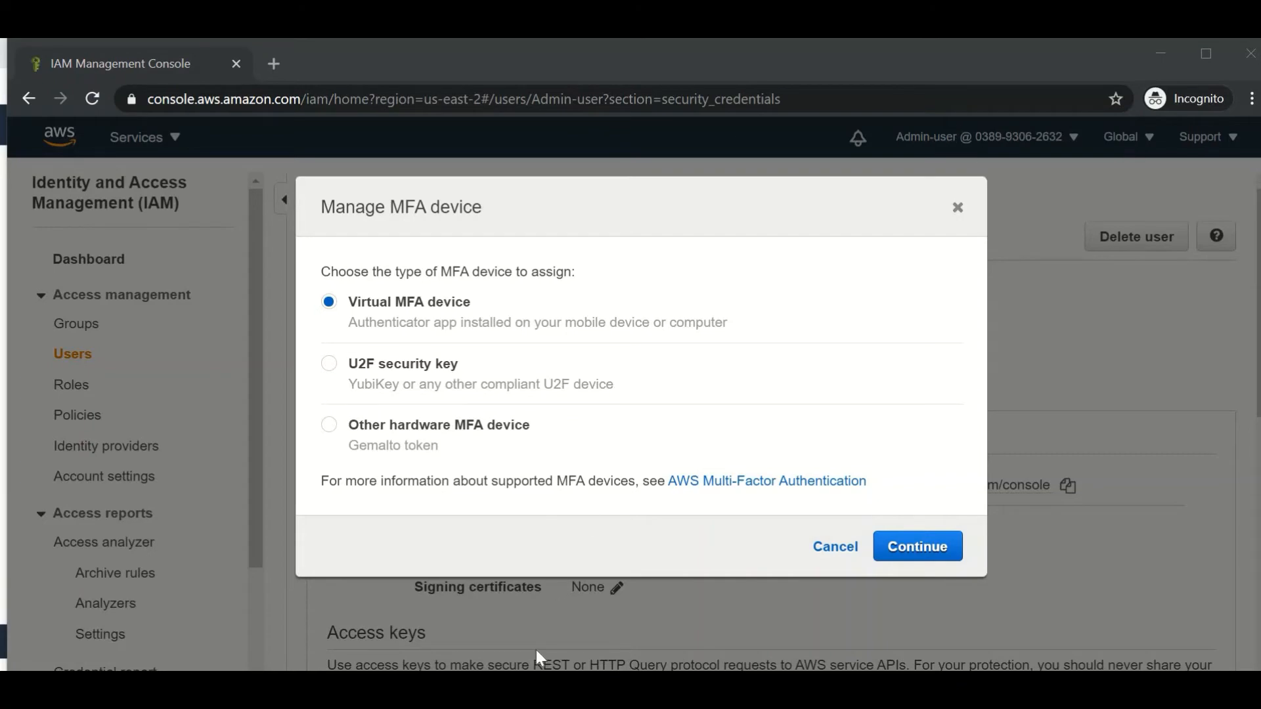
Return to the original console window and start assigning a virtual MFA device to Admin-user
click(493, 650)
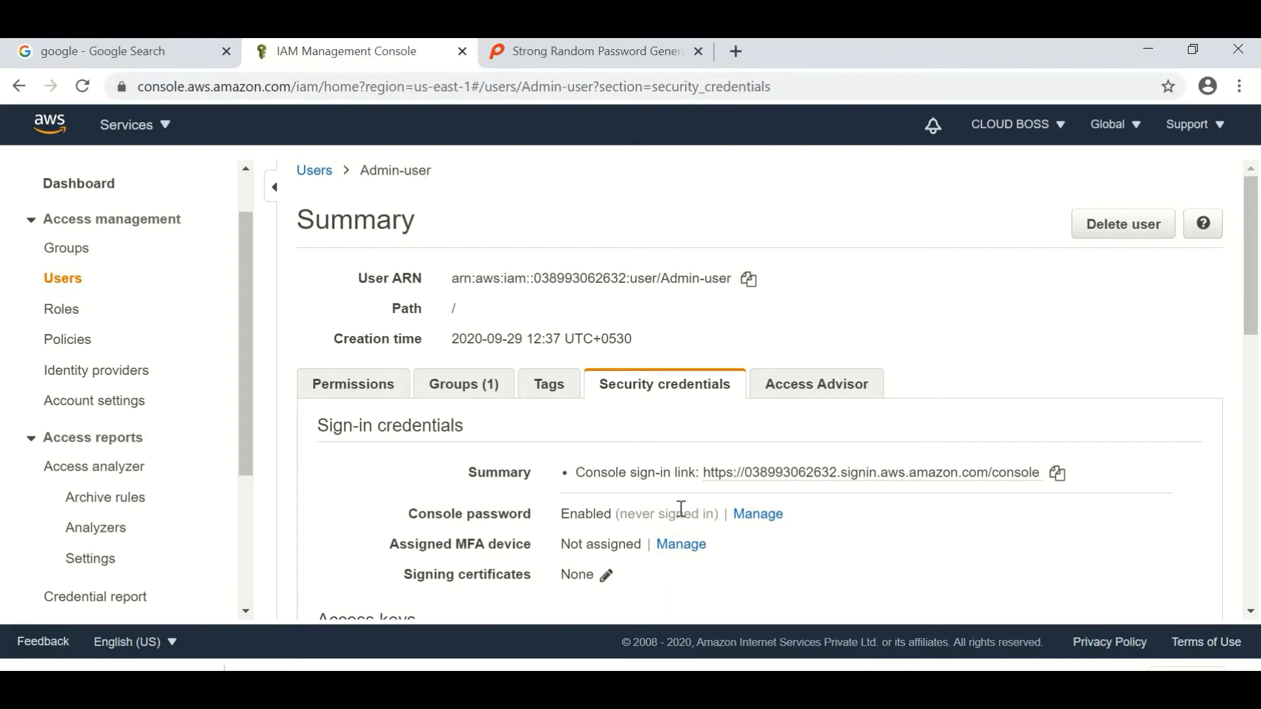
click(681, 546)
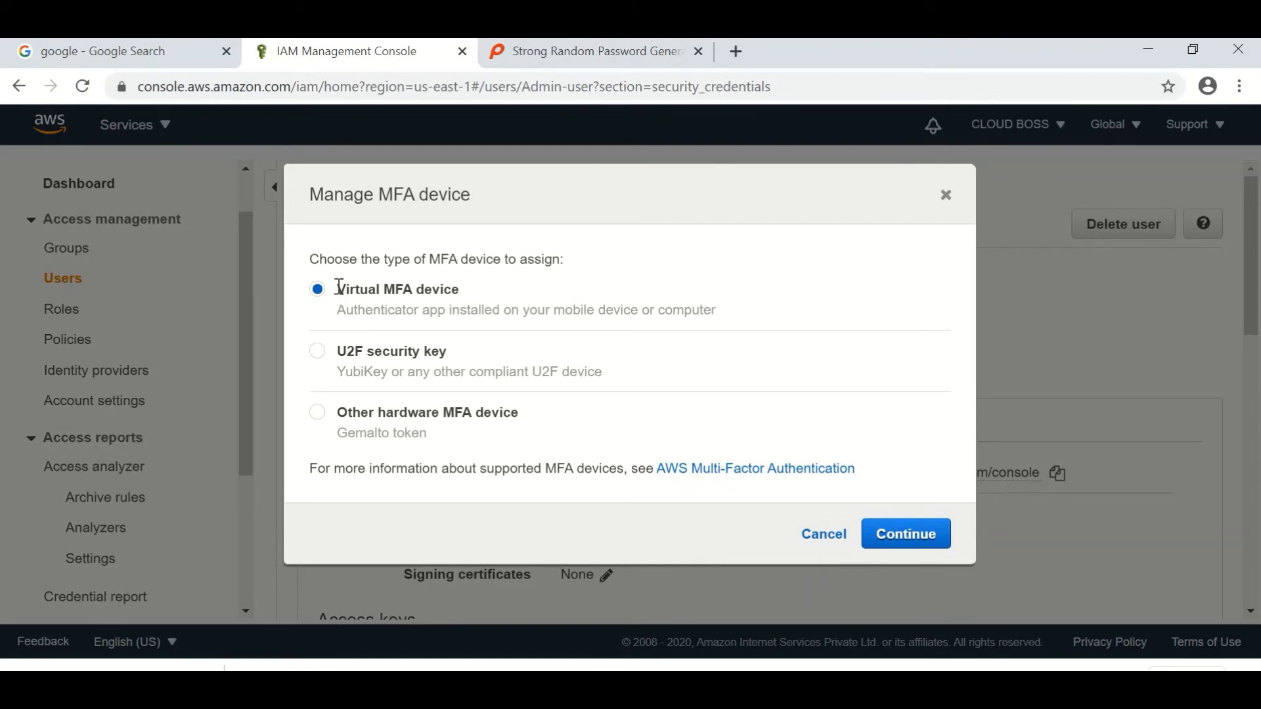
drag(339, 287, 462, 294)
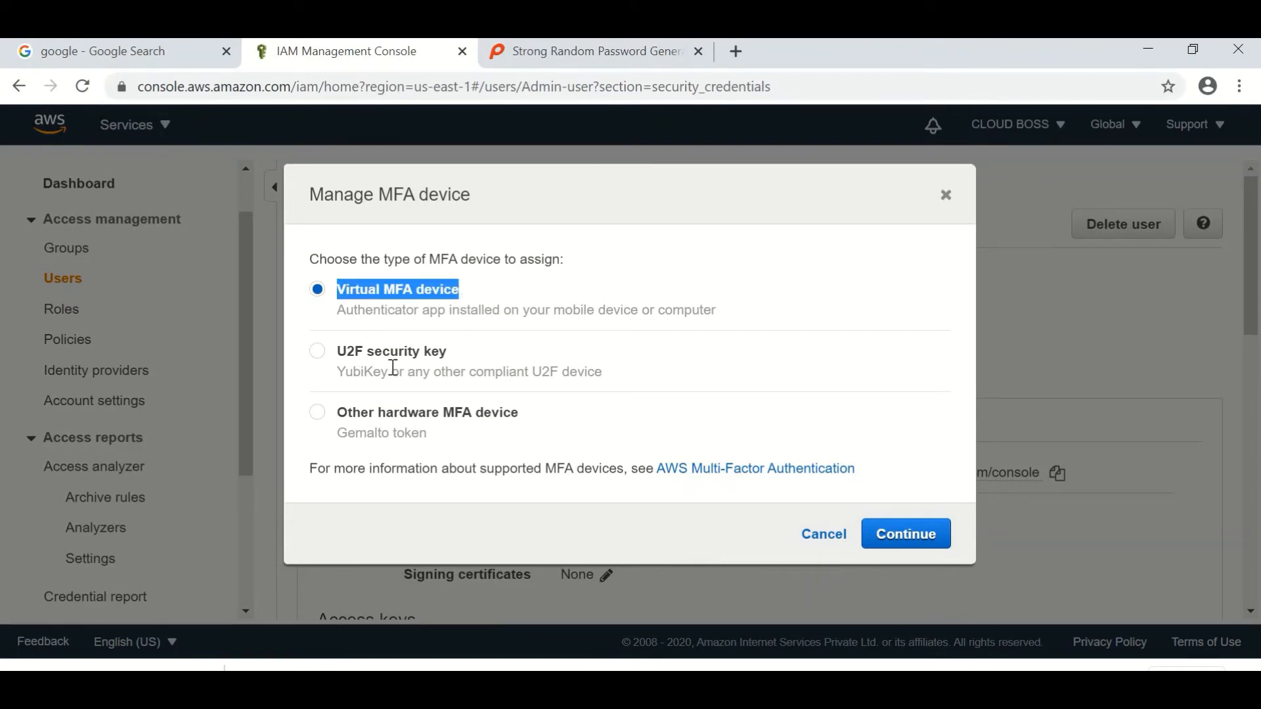
drag(514, 418, 519, 413)
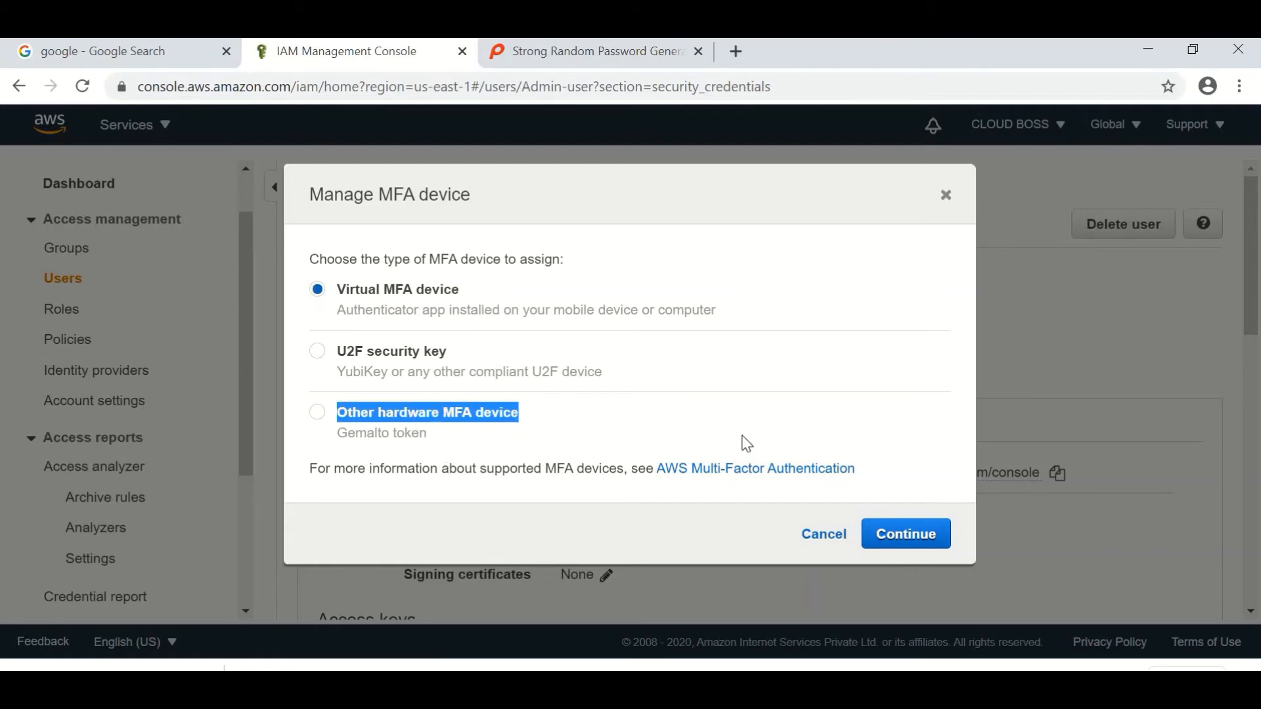
click(913, 543)
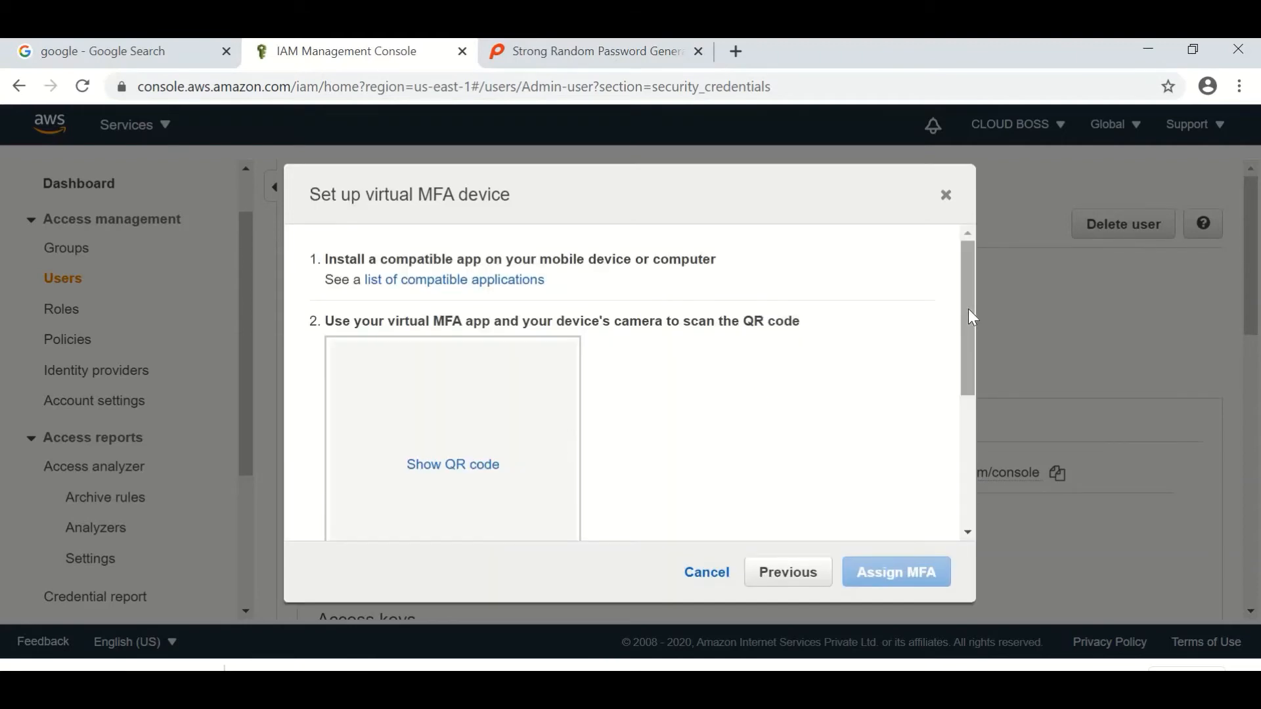
Reveal the QR code in the virtual MFA device setup for Admin-user
drag(967, 309, 992, 227)
click(448, 313)
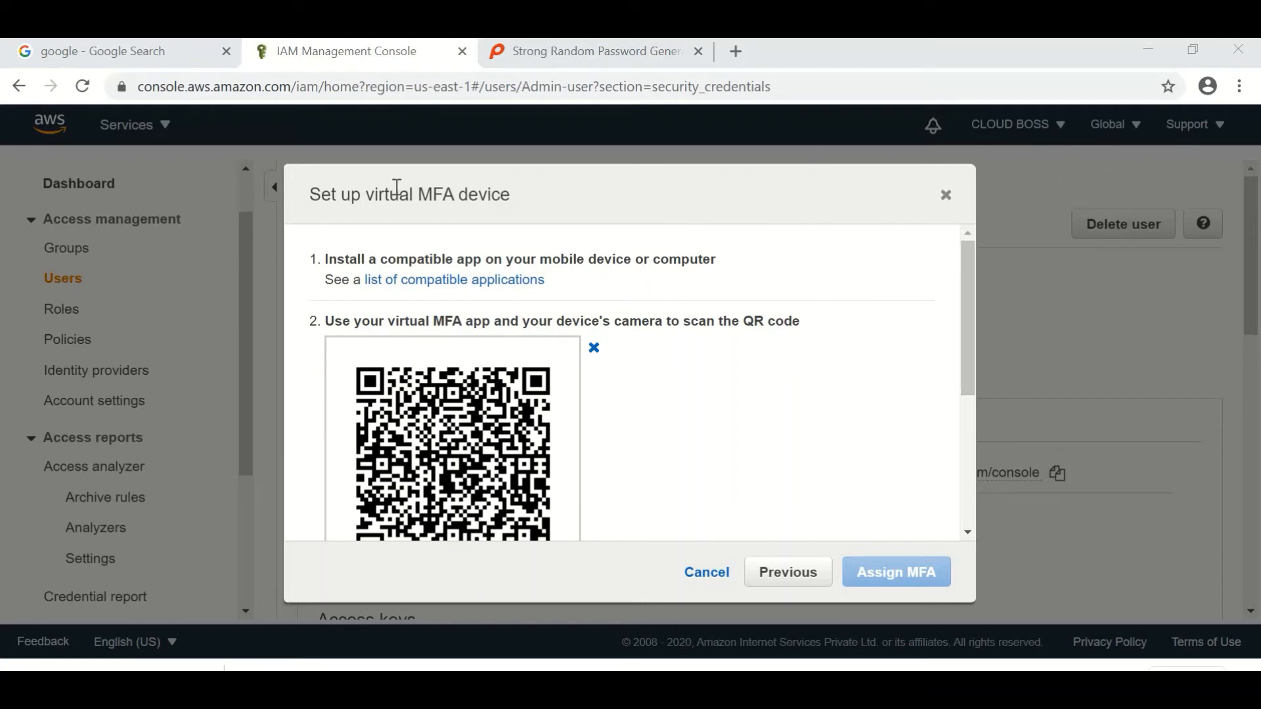
Search the web for "chrome extensions" in a new tab and open the Chrome Web Store's Extensions page
click(736, 51)
text(chrom)
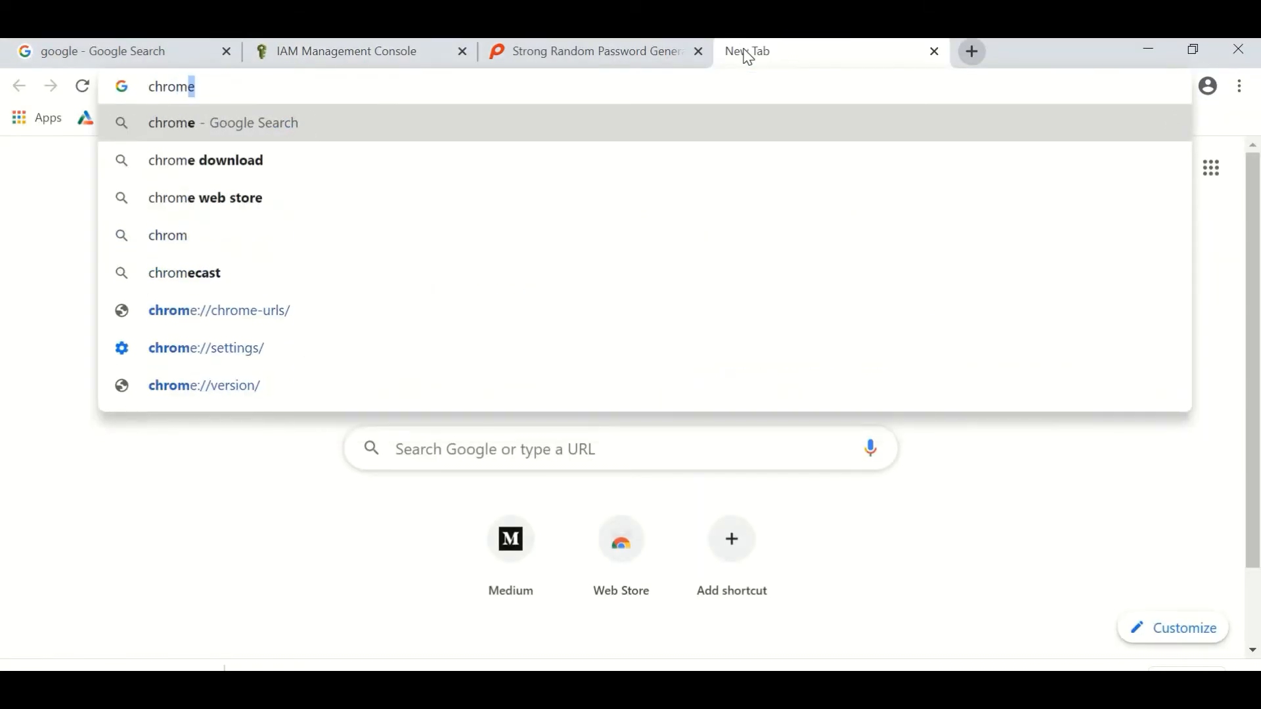
text(e ex)
key(Return)
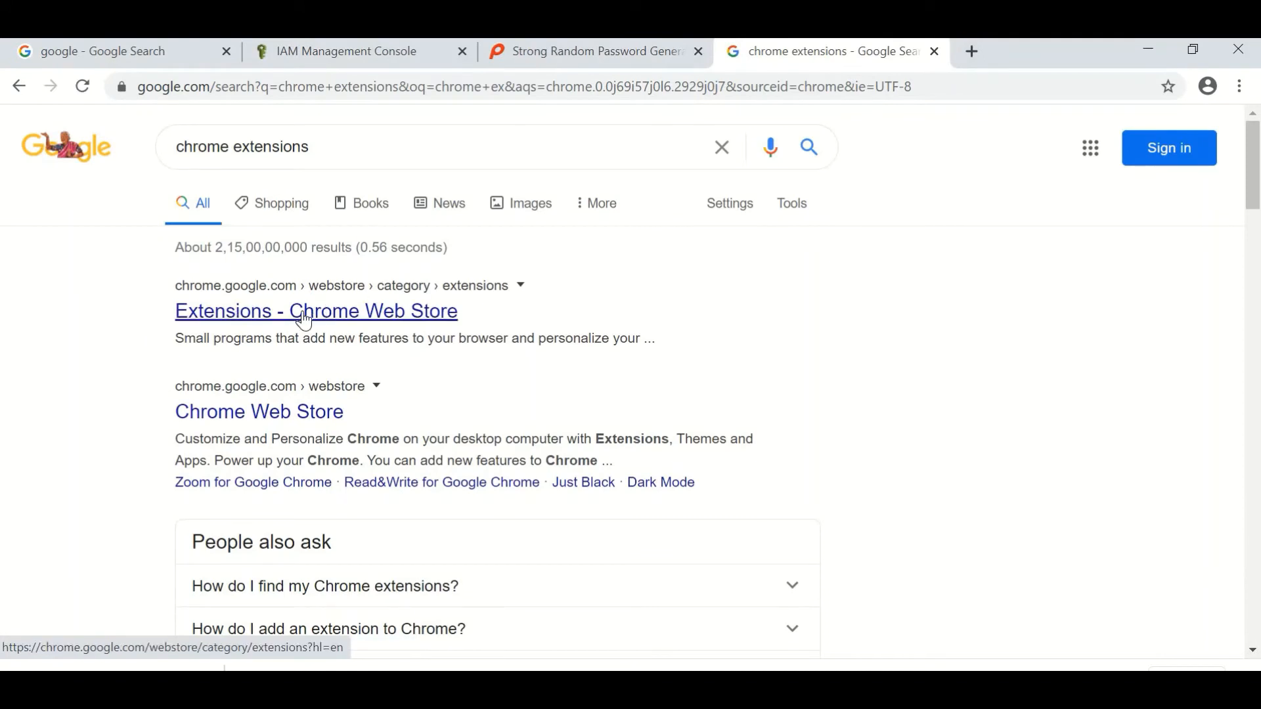
click(282, 325)
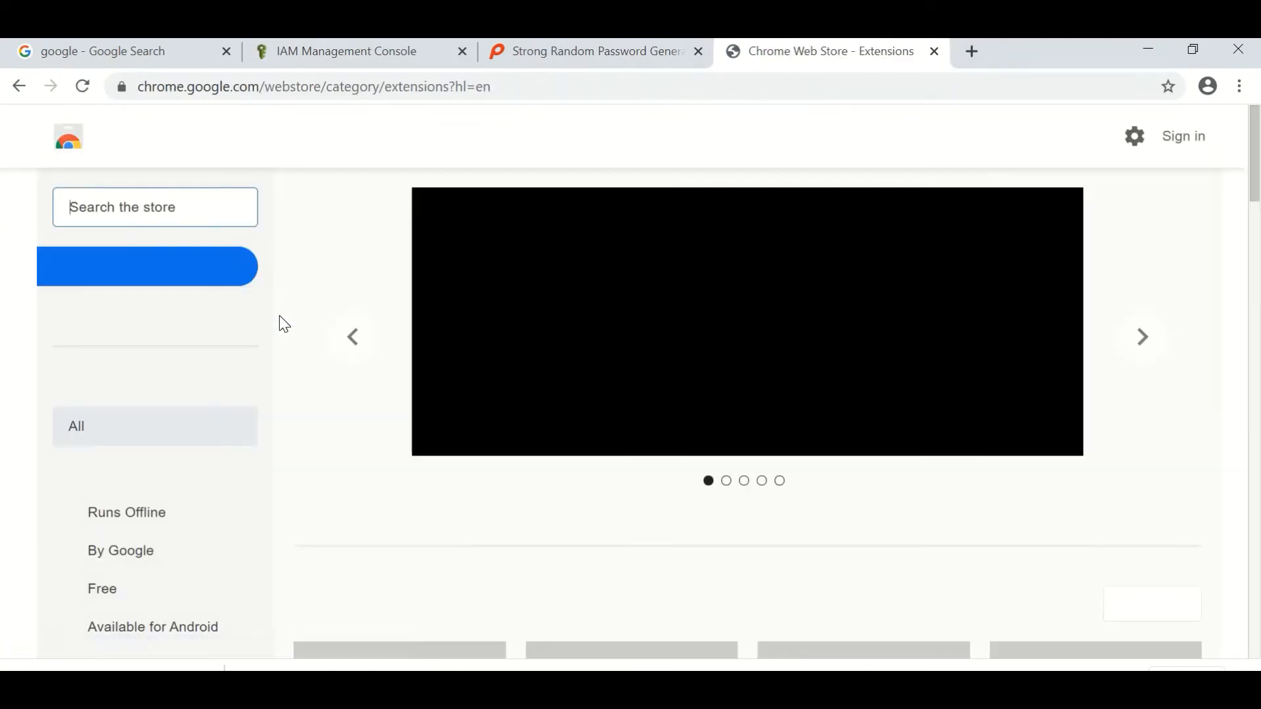
Search the store for "google authenticator" and add the Authenticator extension offered by authenticator.cc to the browser
text(goo)
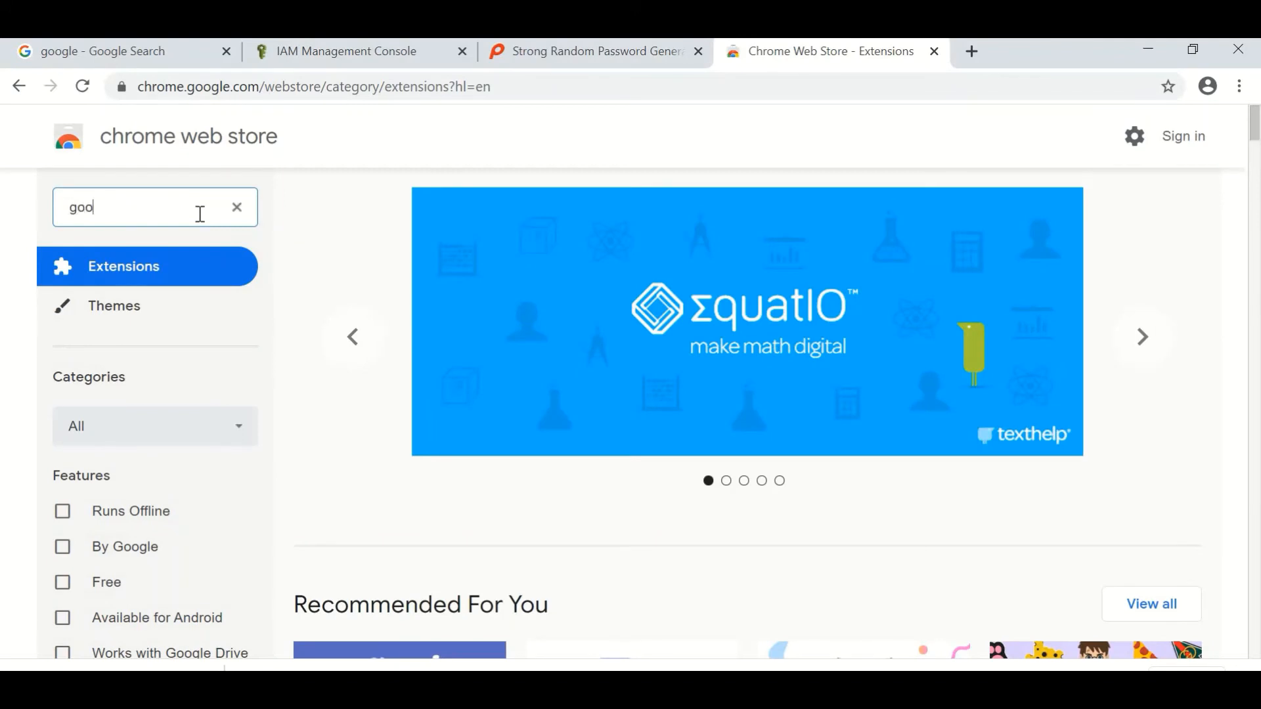
text(gle authenti)
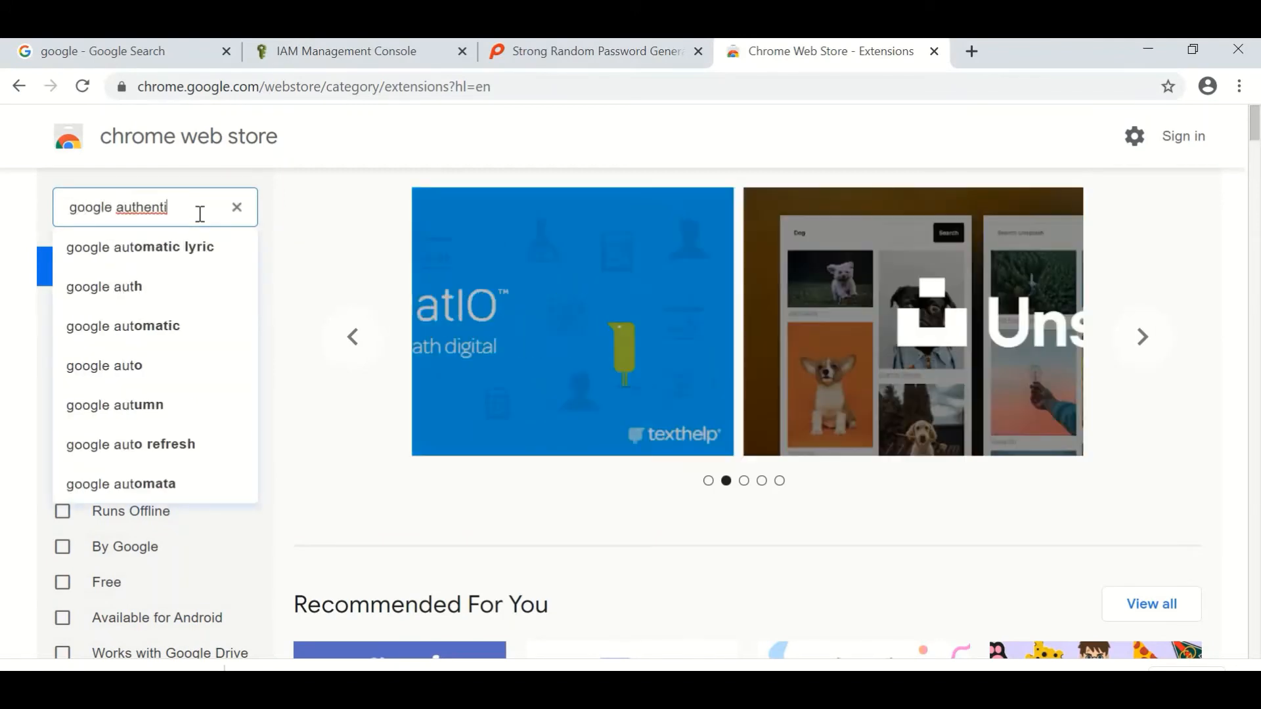
click(187, 256)
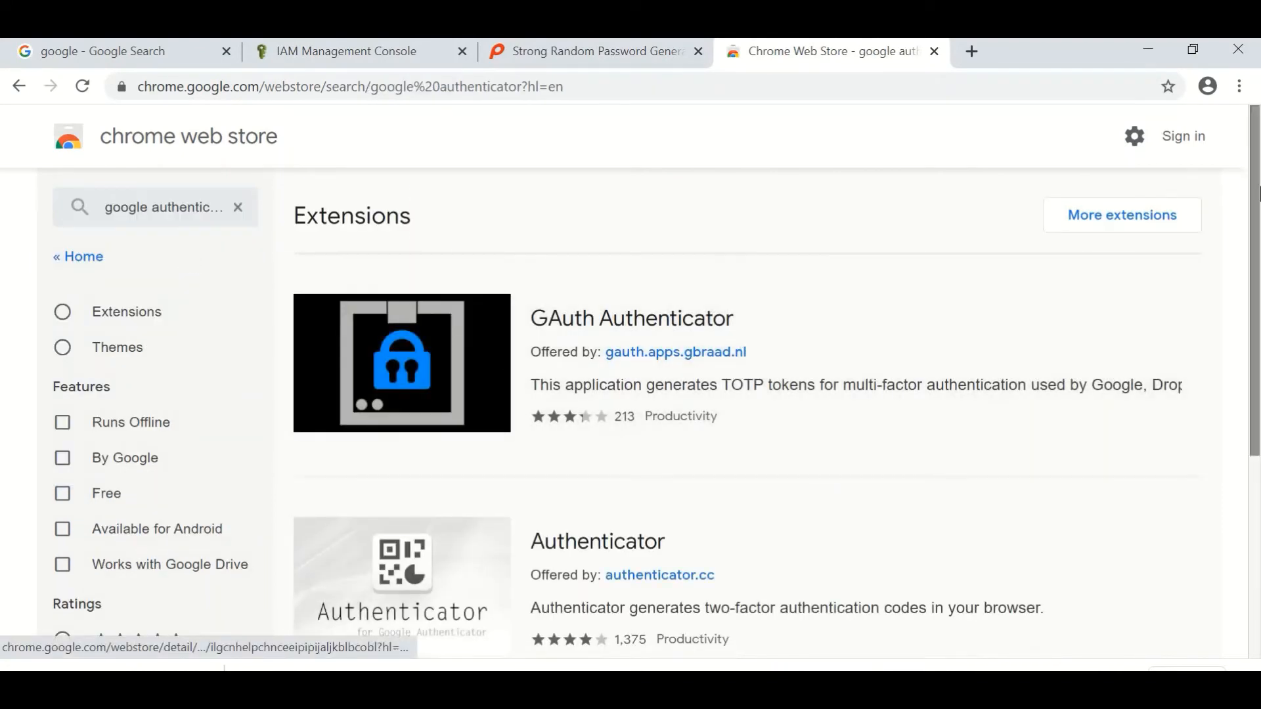
scroll(733, 497, down, 2)
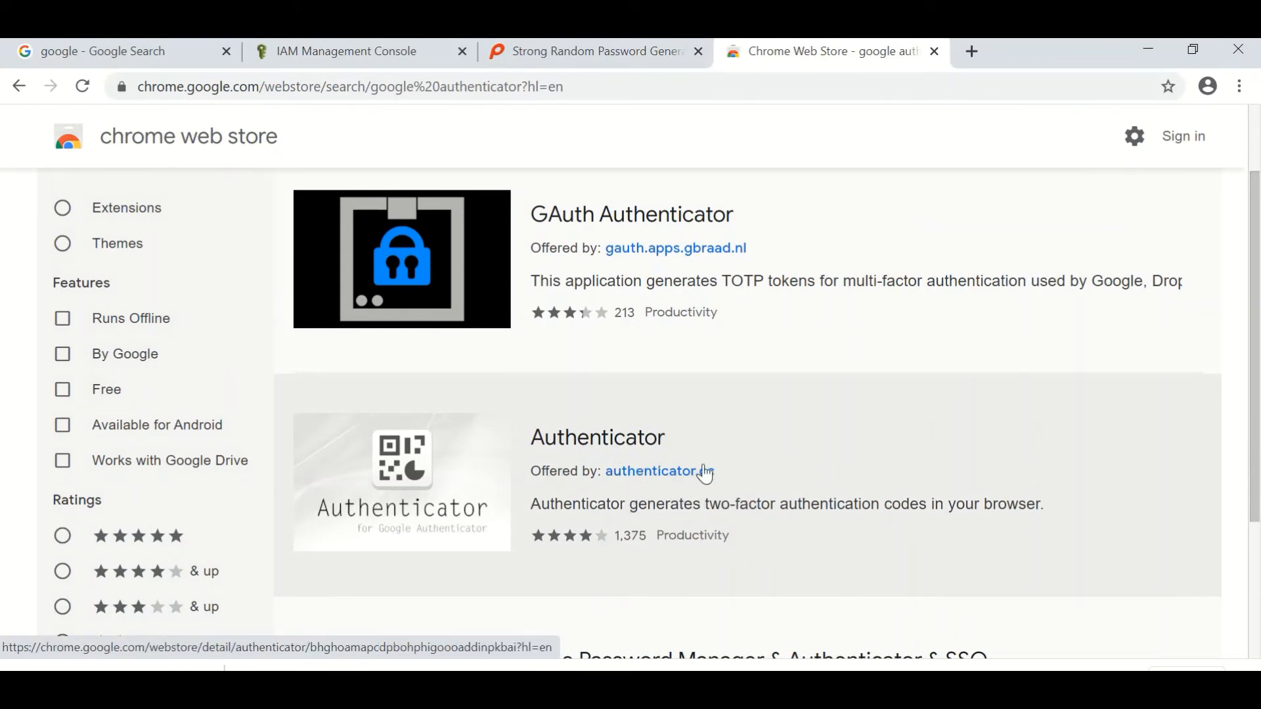
click(591, 442)
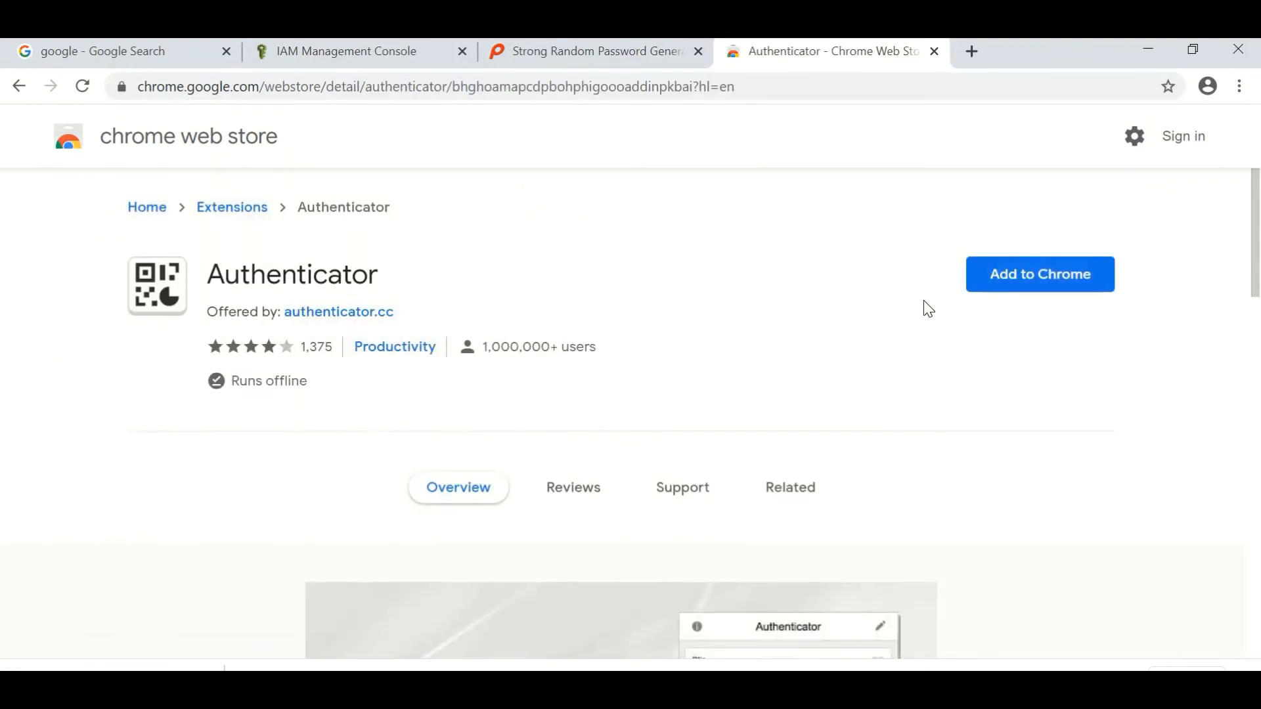
click(1014, 292)
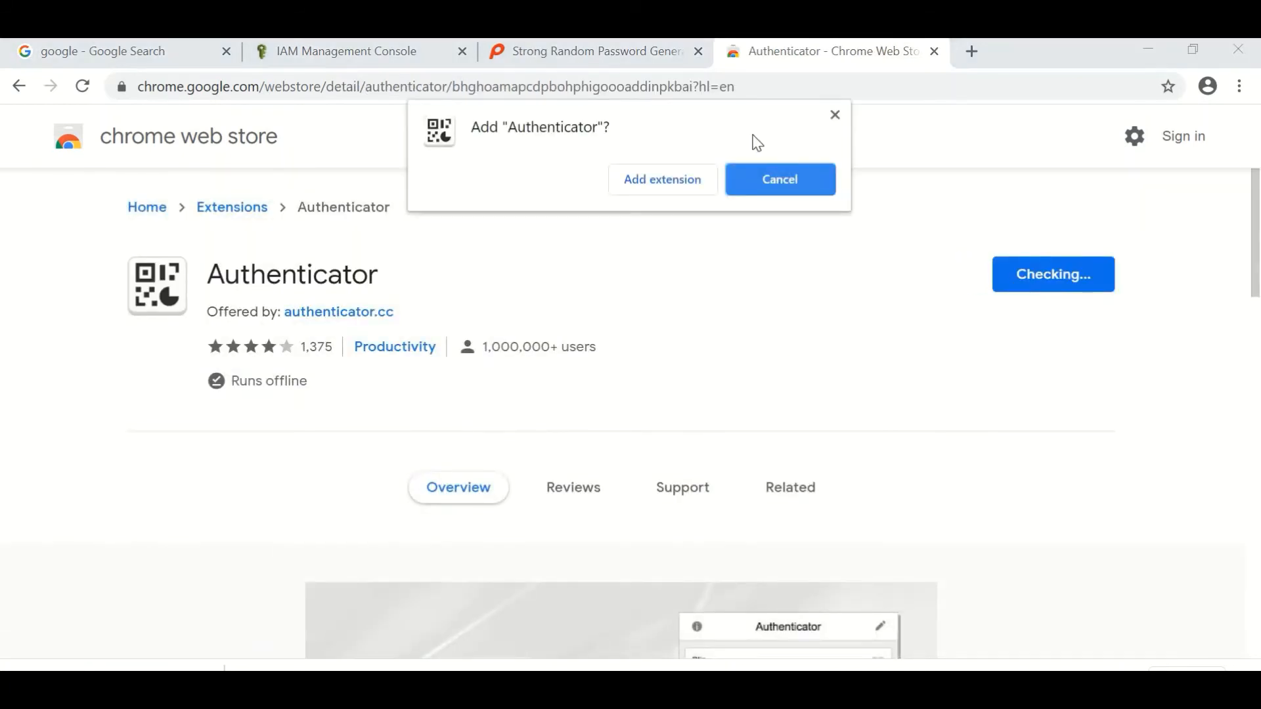
click(693, 183)
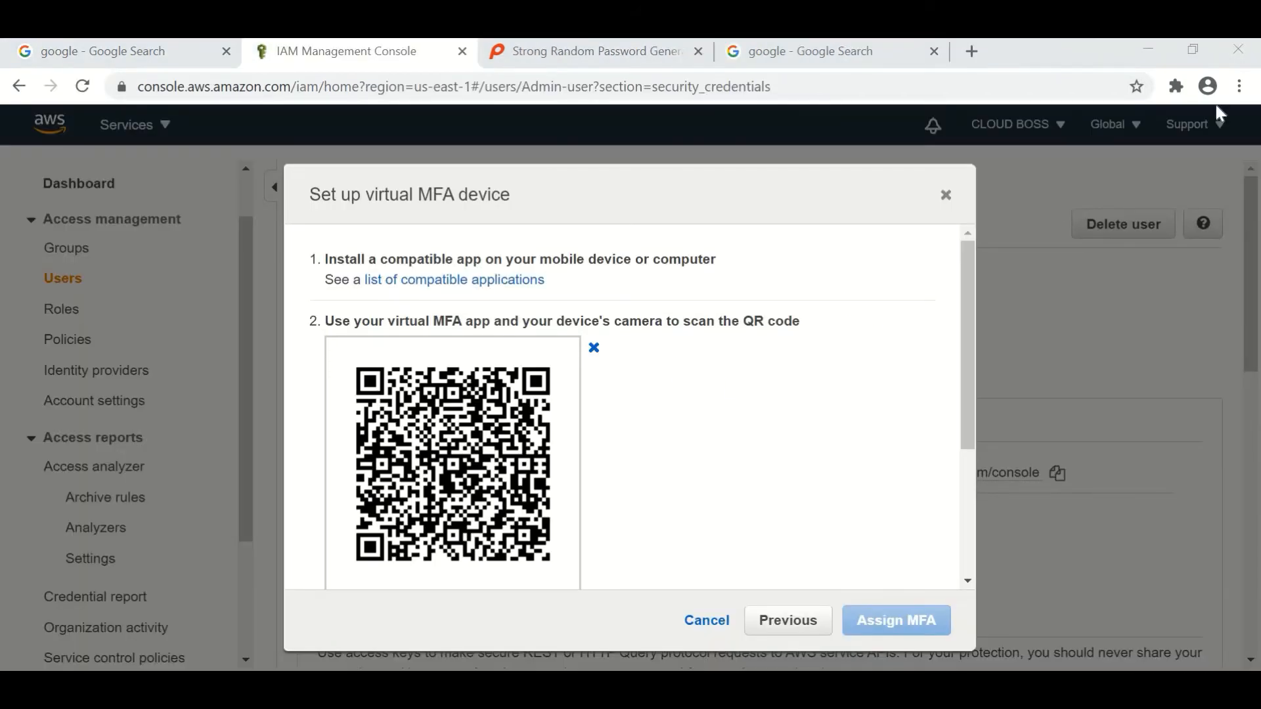
Try to scan the virtual MFA device's QR code with the Authenticator extension, framing the code tightly
click(1178, 88)
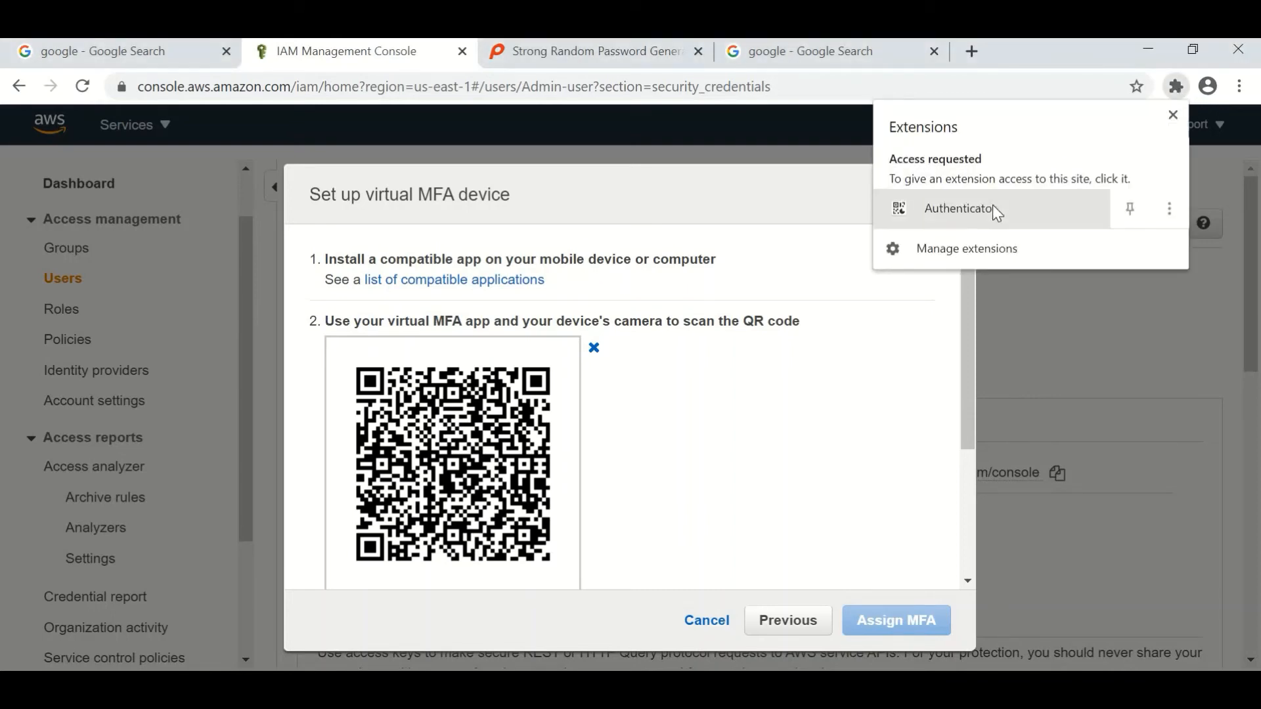
click(997, 213)
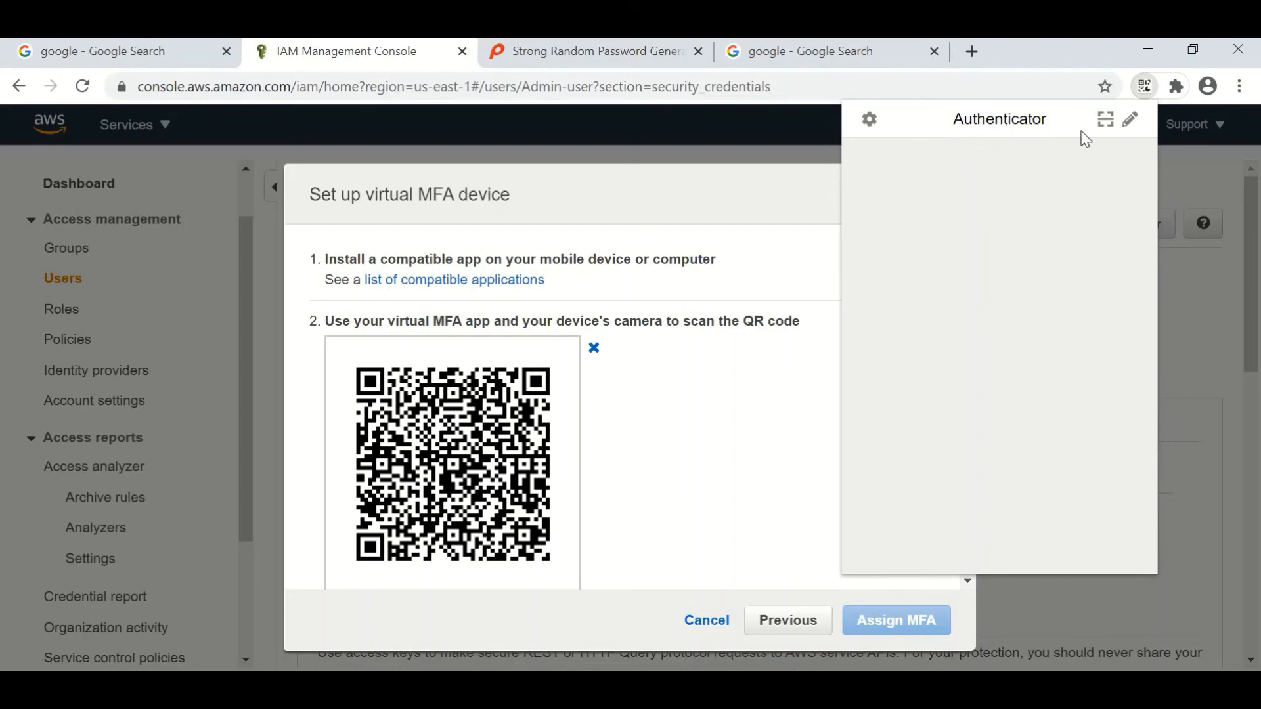
click(1105, 120)
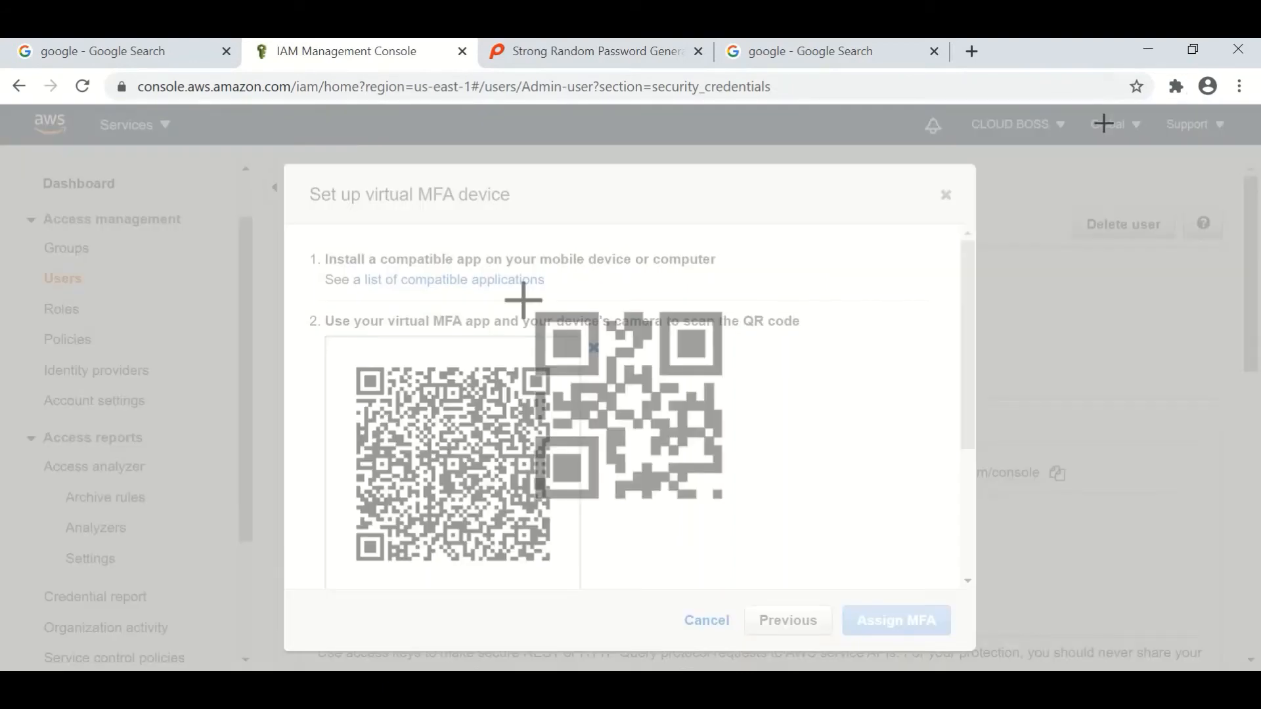
drag(523, 300, 735, 512)
drag(523, 300, 735, 511)
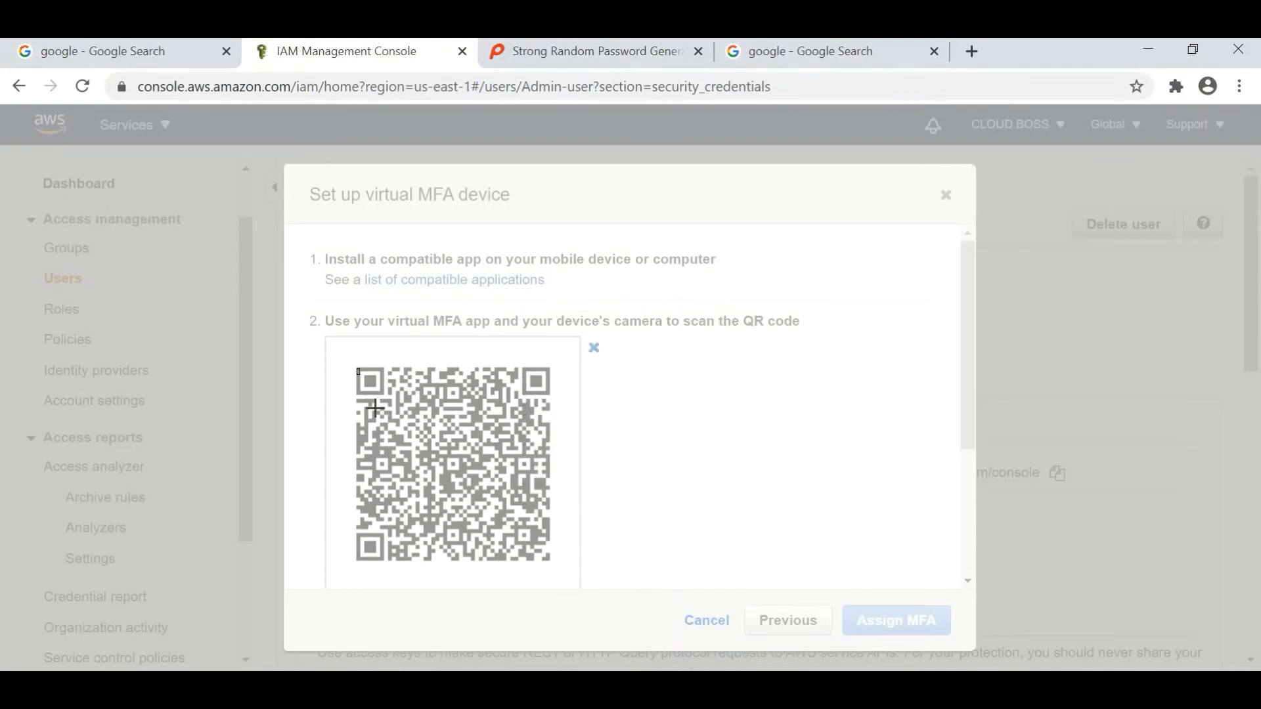
drag(358, 369, 552, 571)
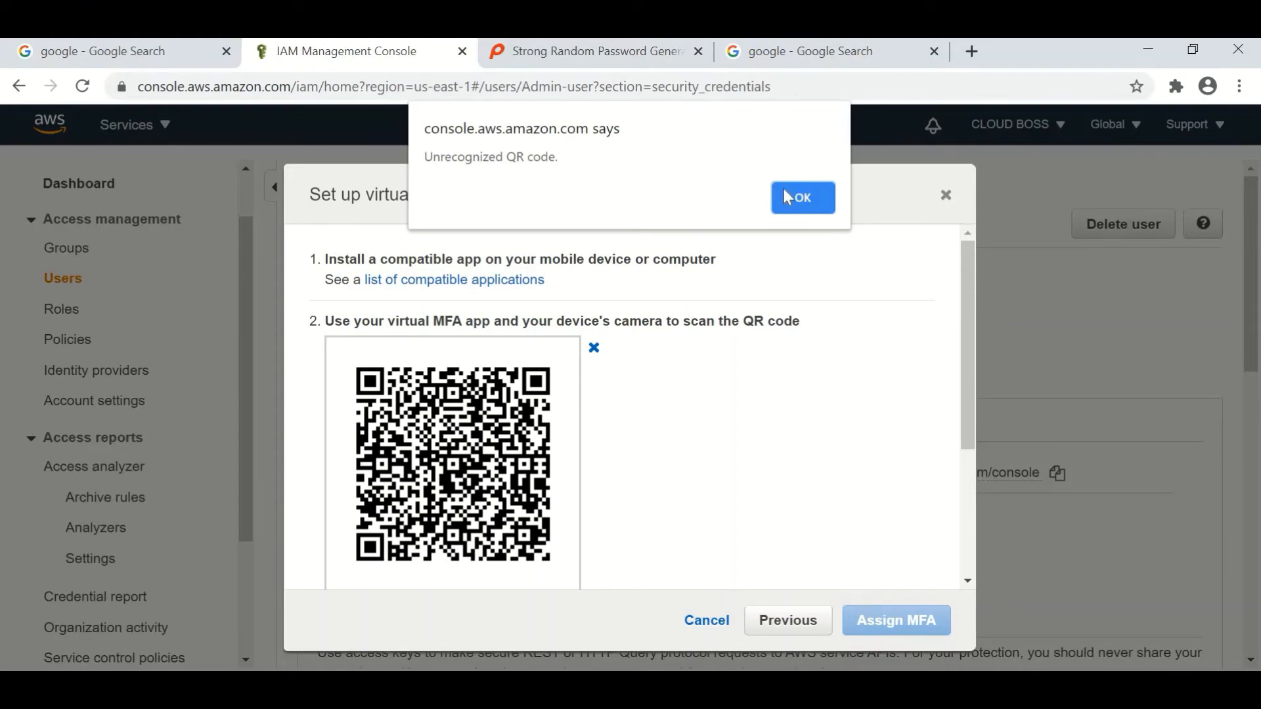
click(788, 197)
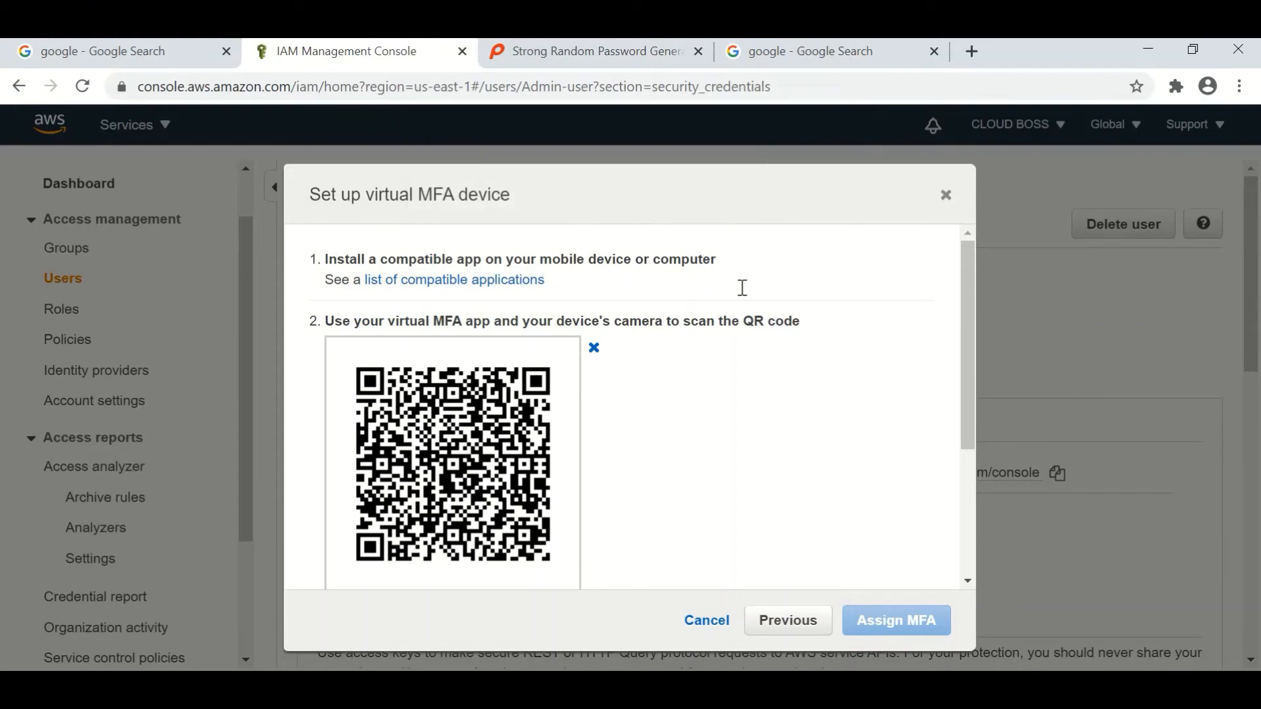
Try scanning the QR code again with Authenticator, starting the selection at the outer corner of its frame
click(1176, 86)
click(985, 232)
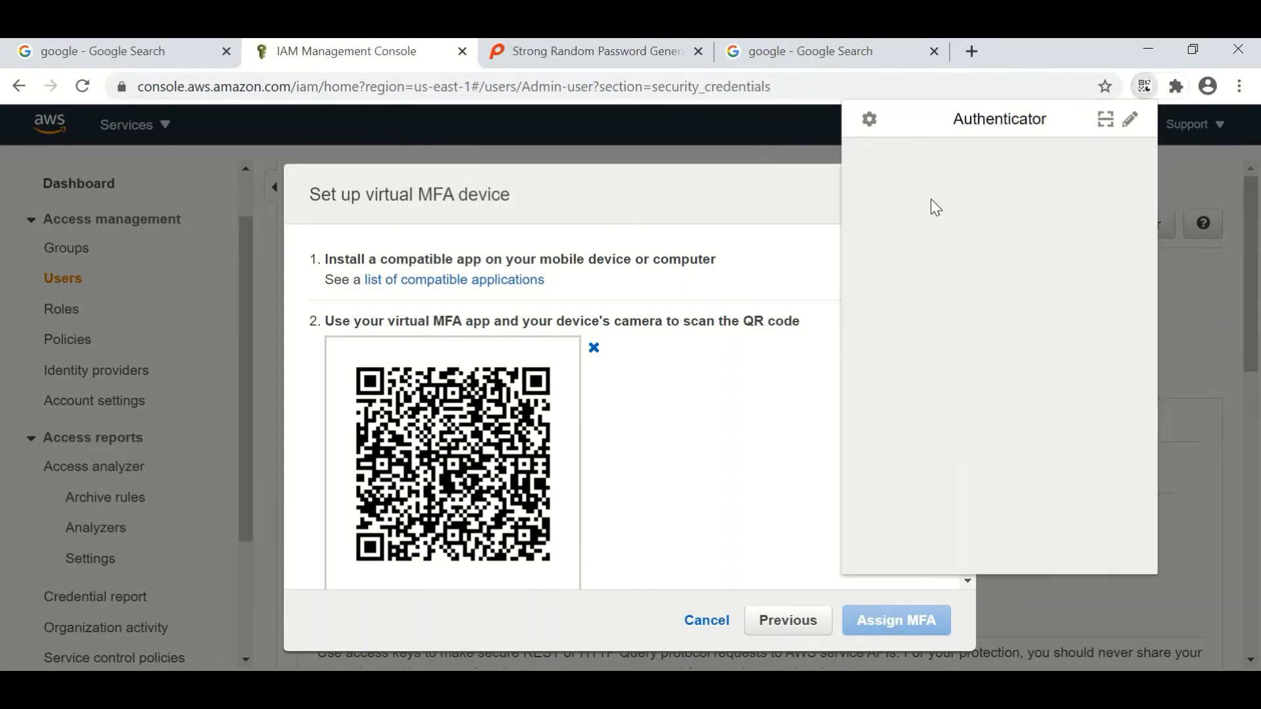
click(1106, 119)
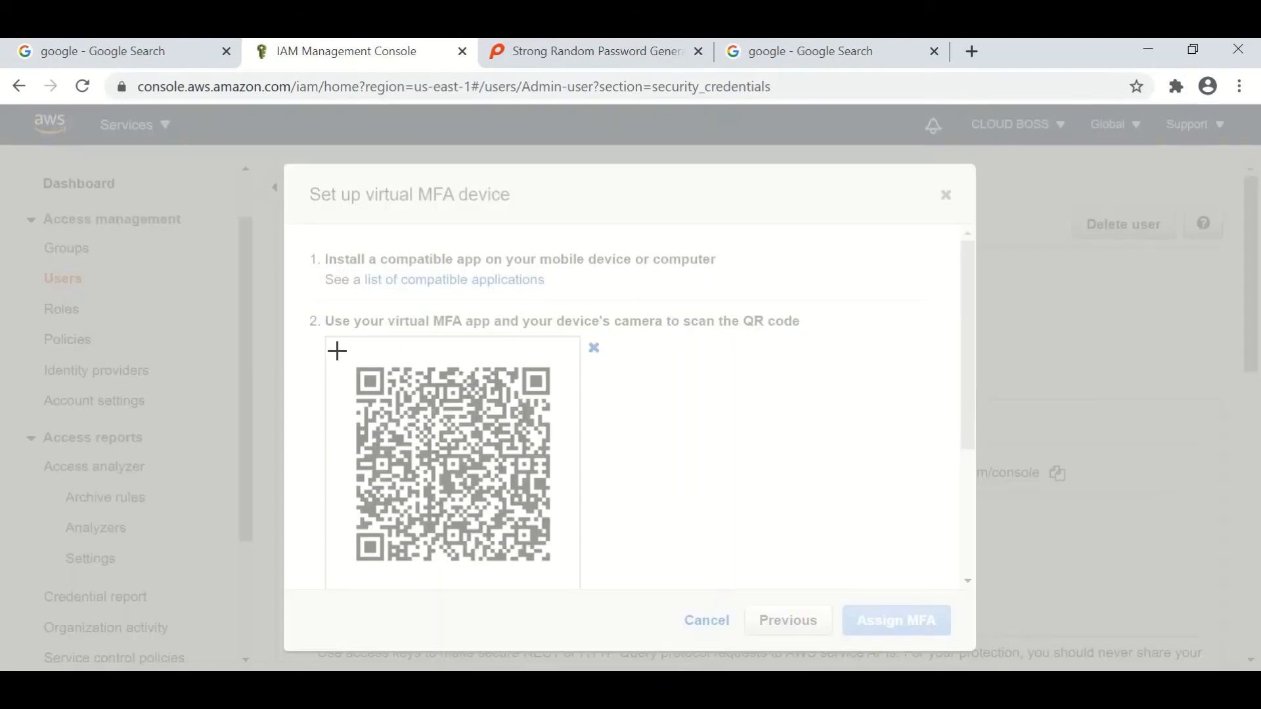
drag(325, 339, 557, 575)
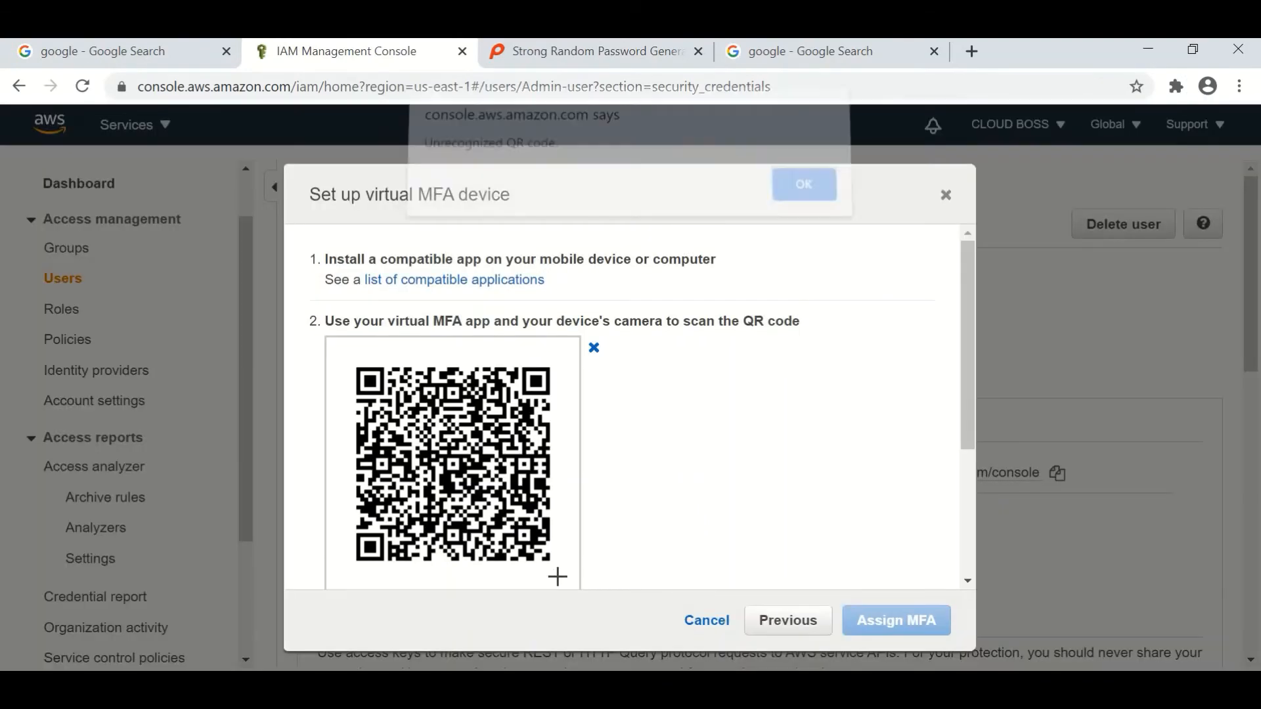
click(817, 209)
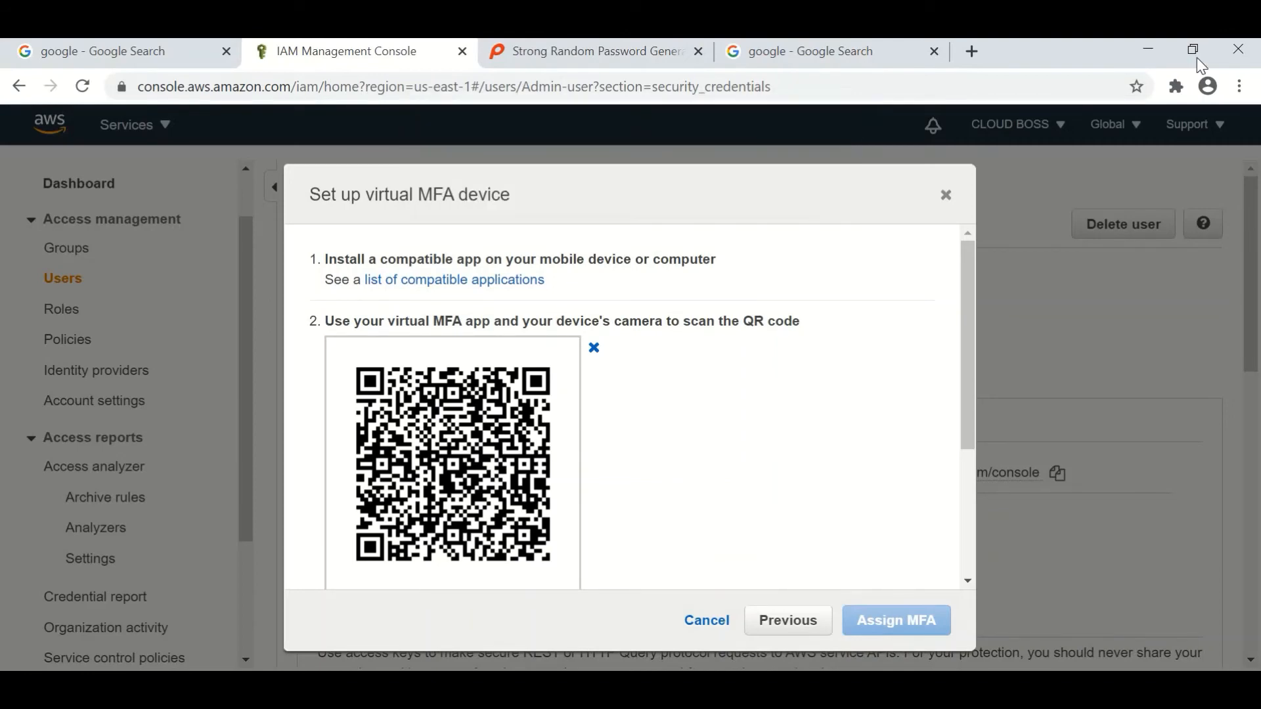
Scan the whole QR code with a small margin around it to add the Admin-user account to Authenticator
click(1176, 86)
click(982, 228)
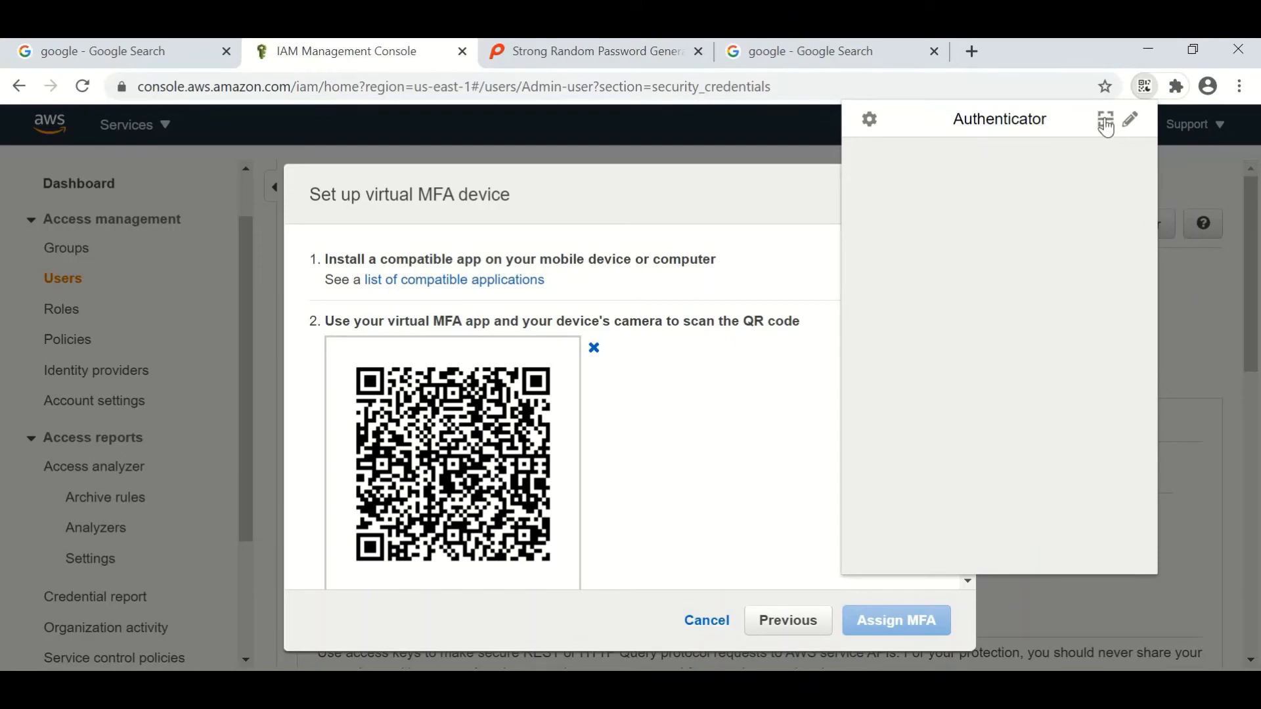
click(1112, 122)
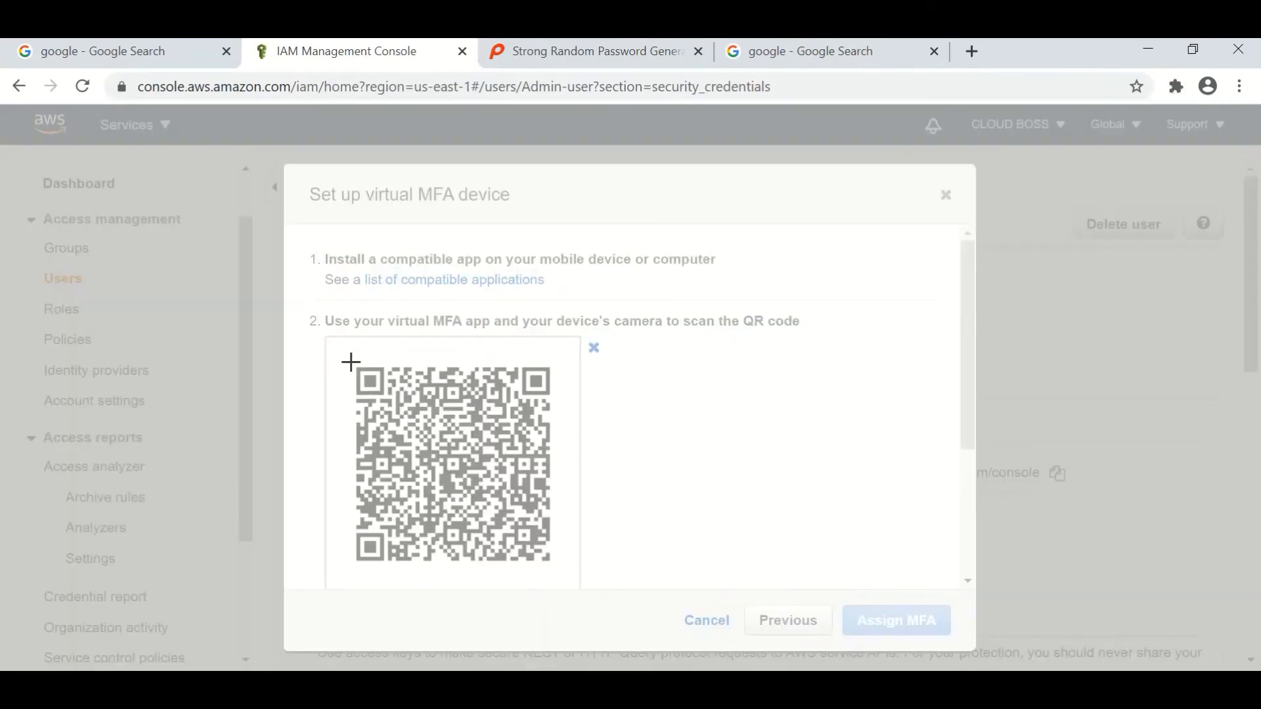
drag(351, 362, 558, 580)
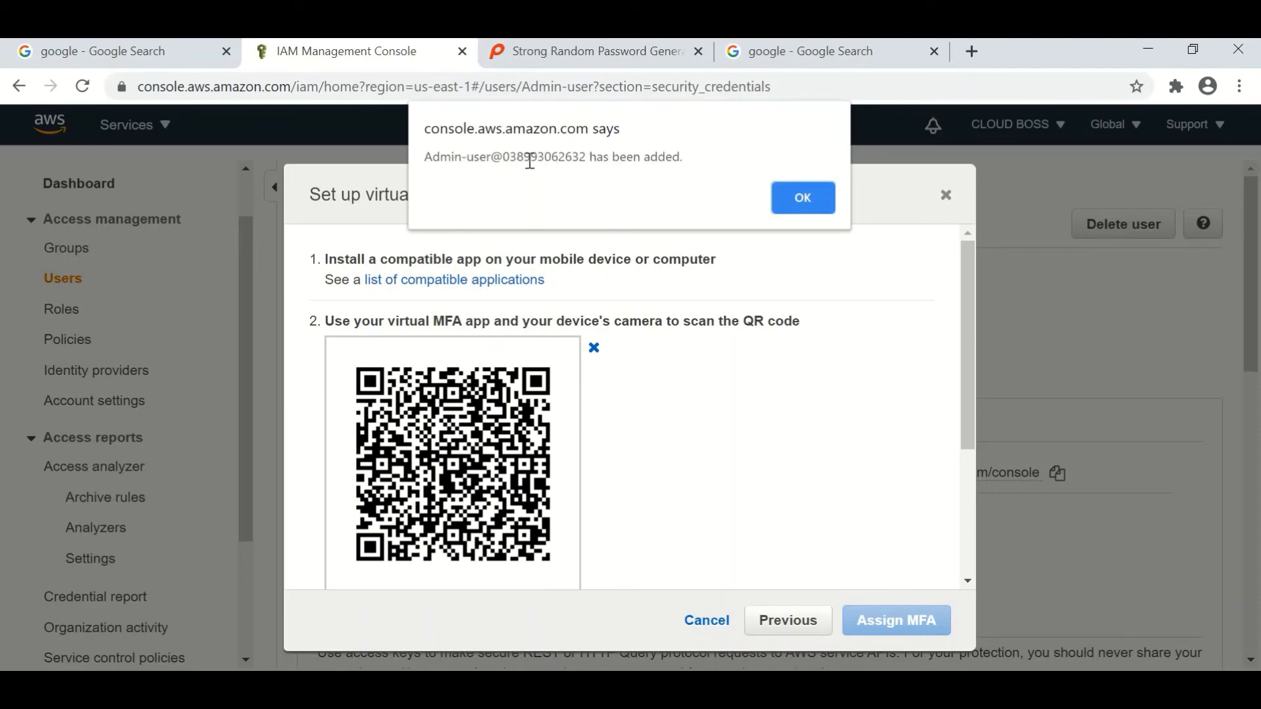
click(795, 205)
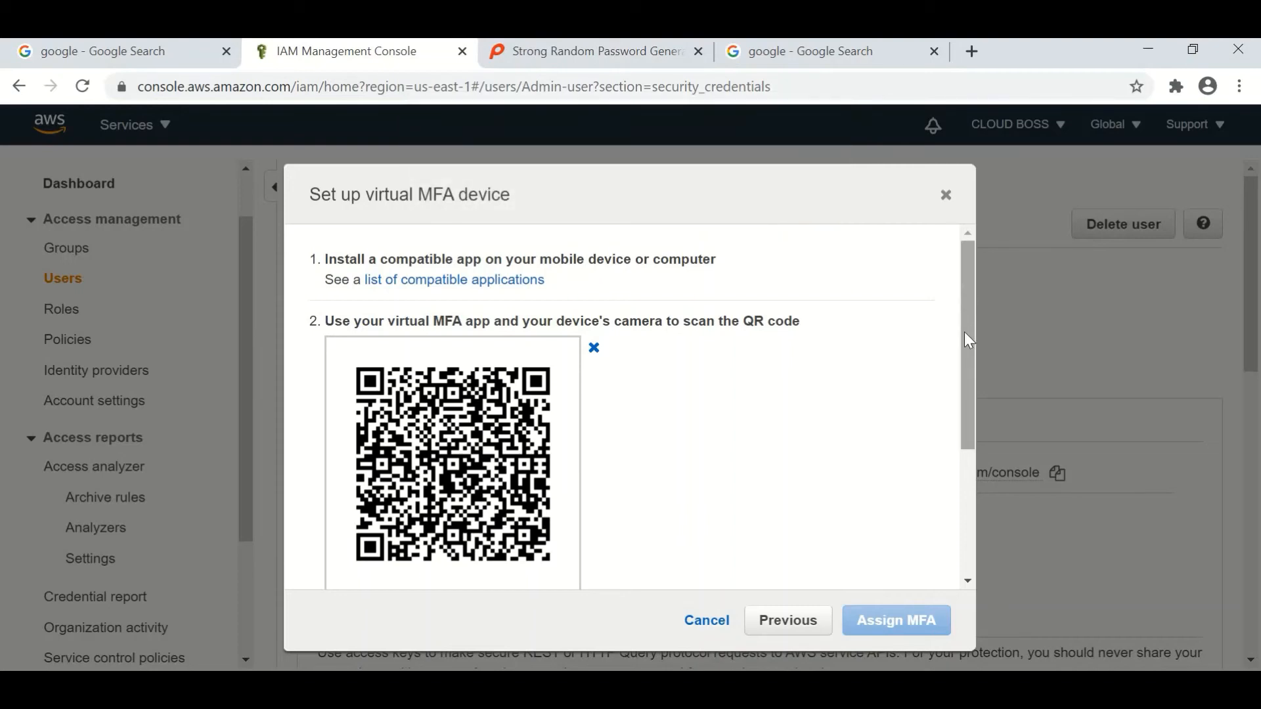
Bring up Admin-user's code in Authenticator, try to copy it, and allow the extension to modify copied and pasted data
drag(964, 332, 969, 473)
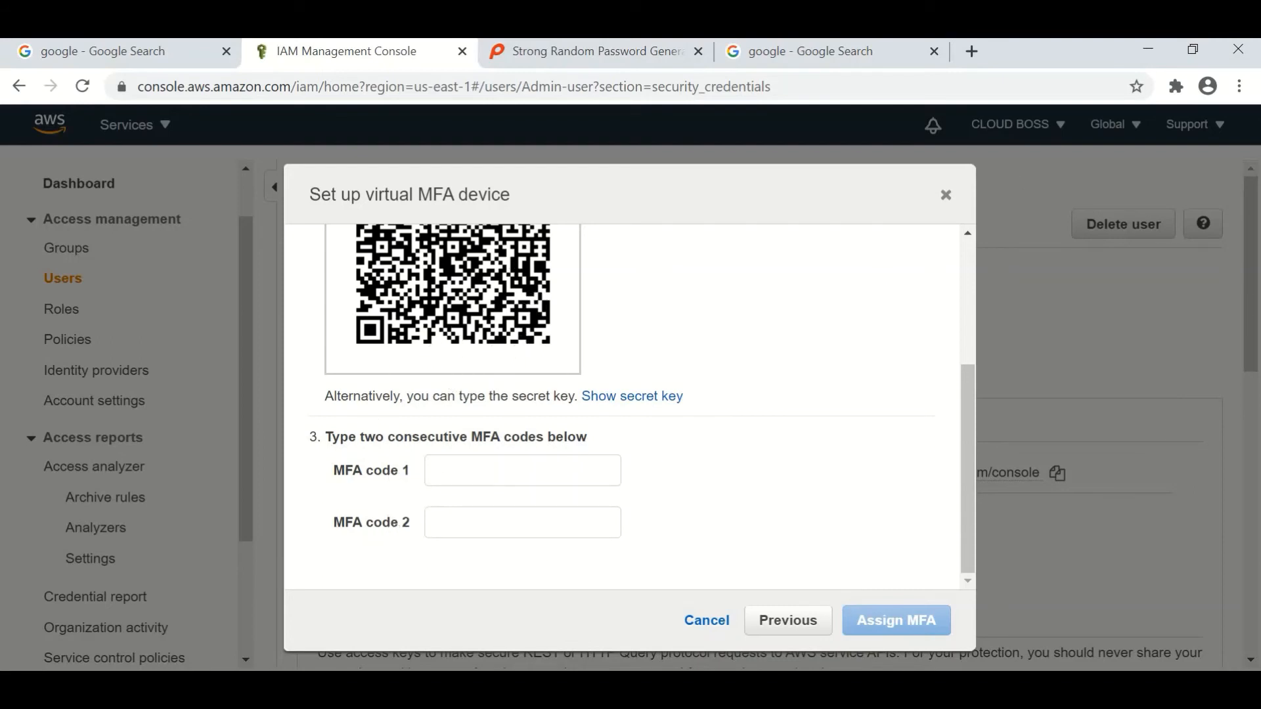
click(1176, 86)
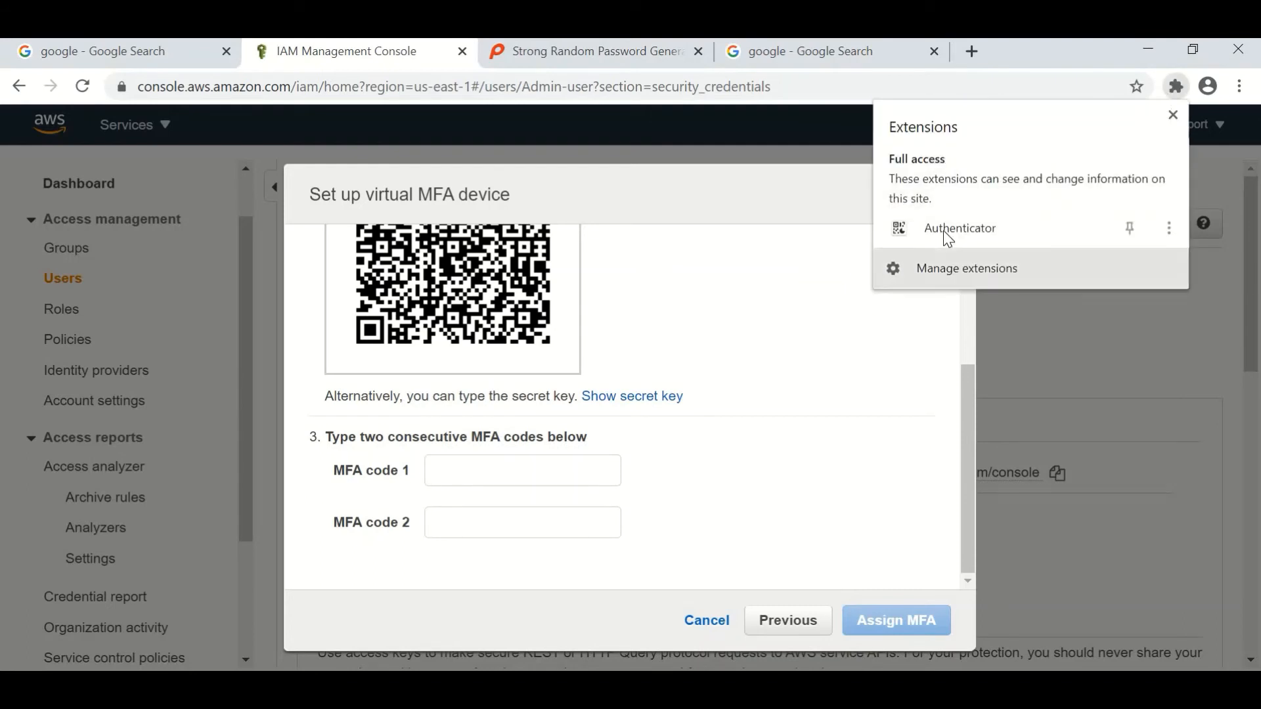
click(945, 232)
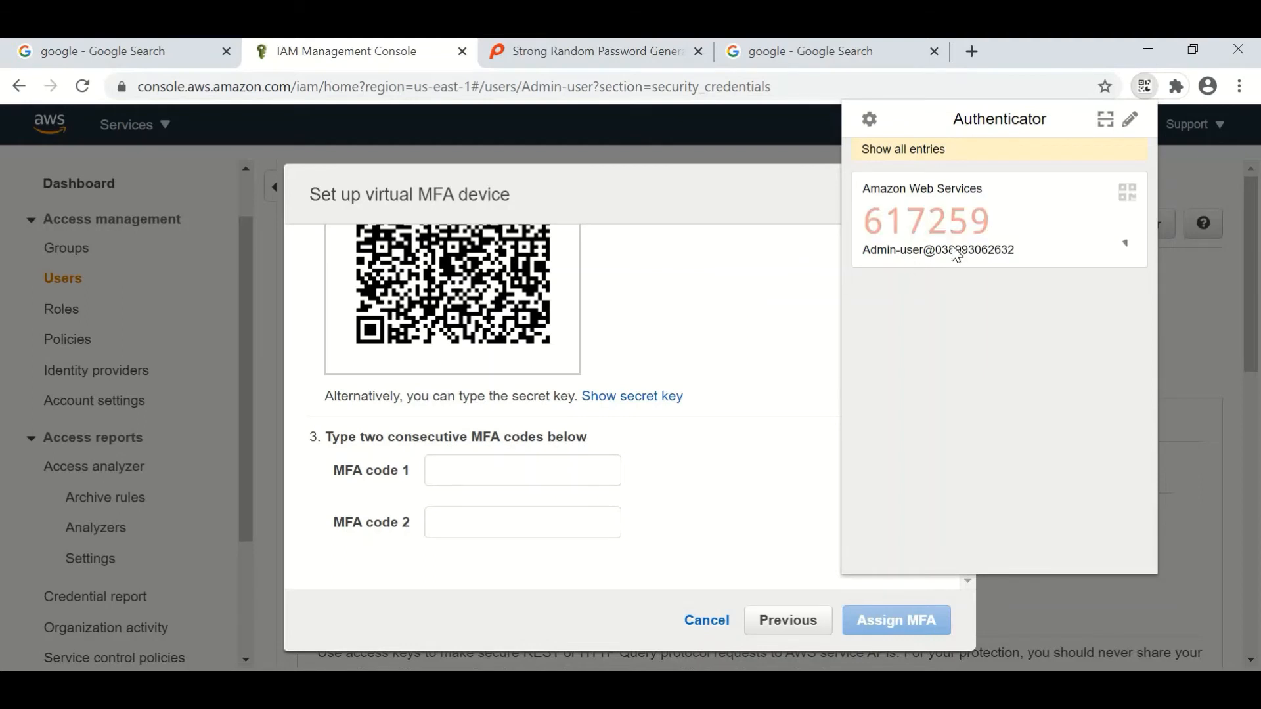
right_click(992, 226)
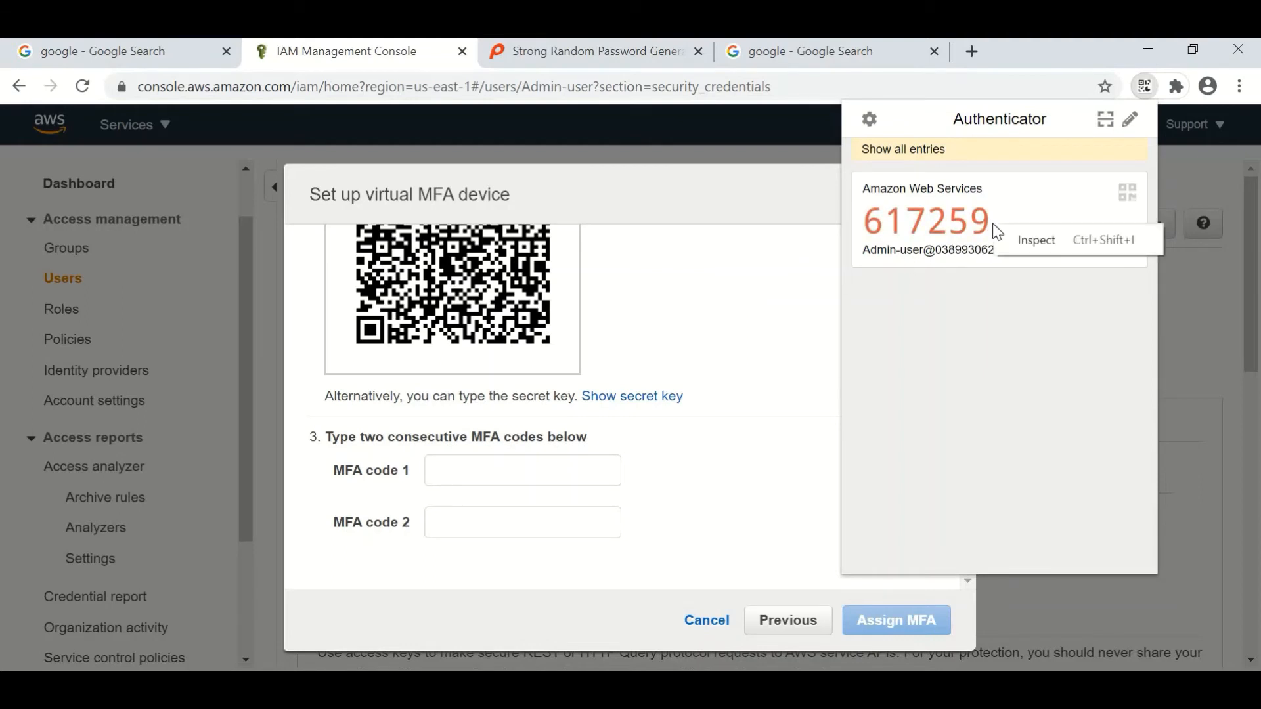
click(995, 223)
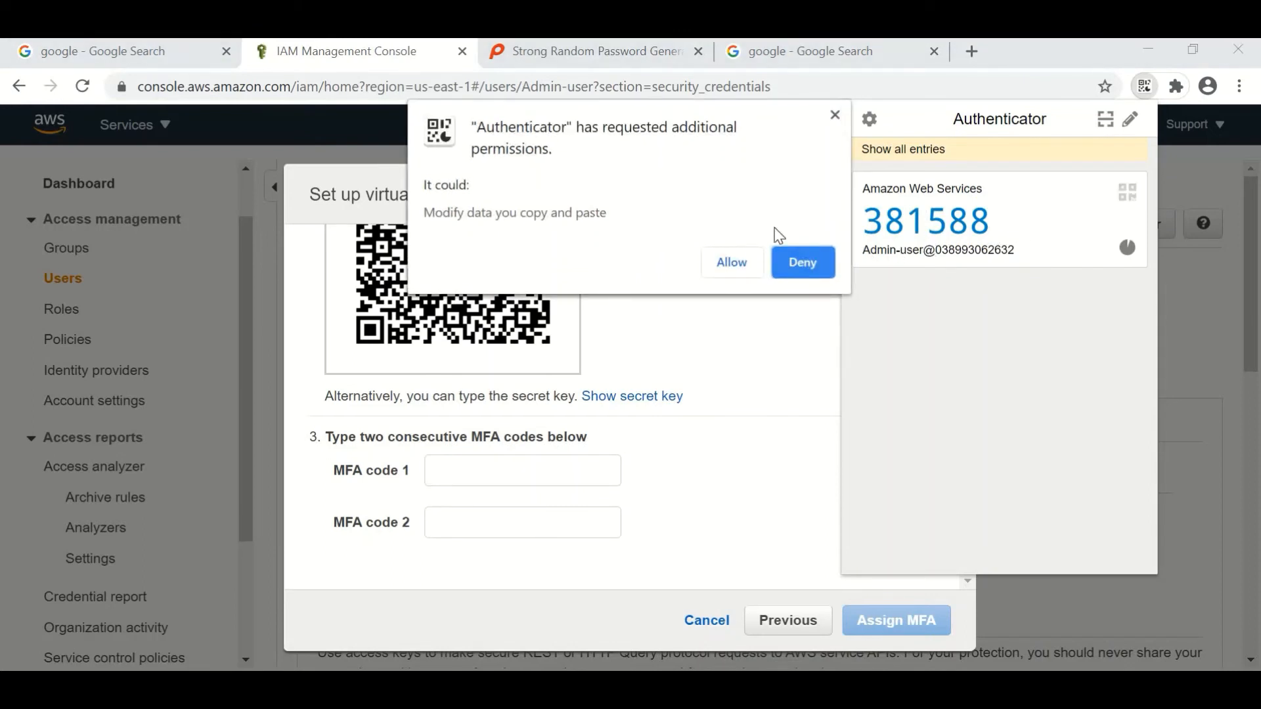
click(739, 262)
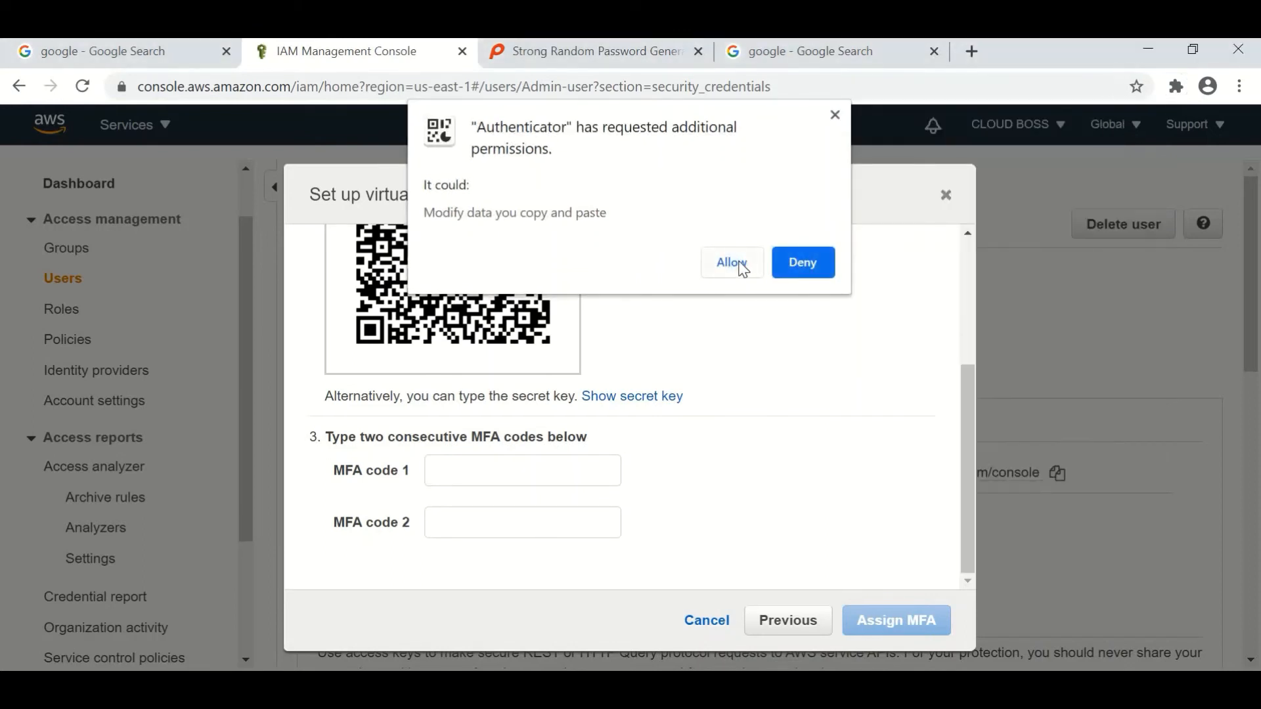
click(741, 265)
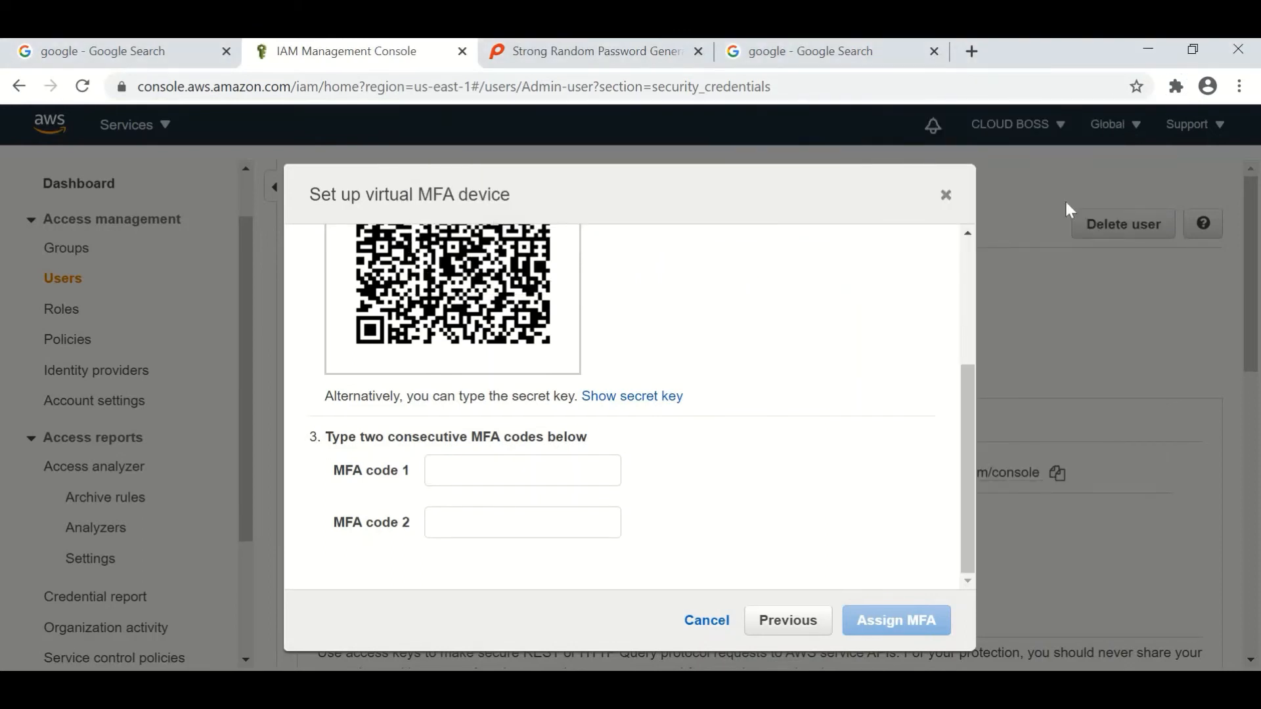
Copy Admin-user's current one-time code from the Authenticator extension into the MFA code 1 field
click(1176, 86)
click(1000, 224)
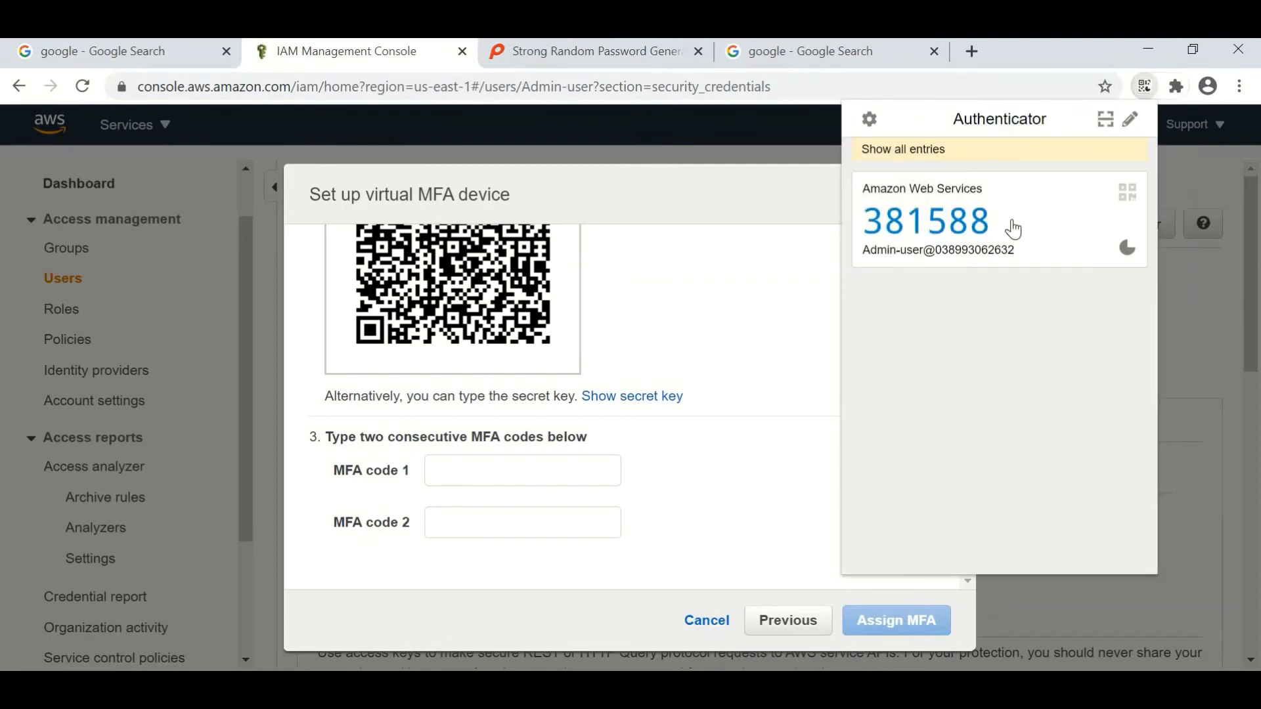
right_click(1016, 228)
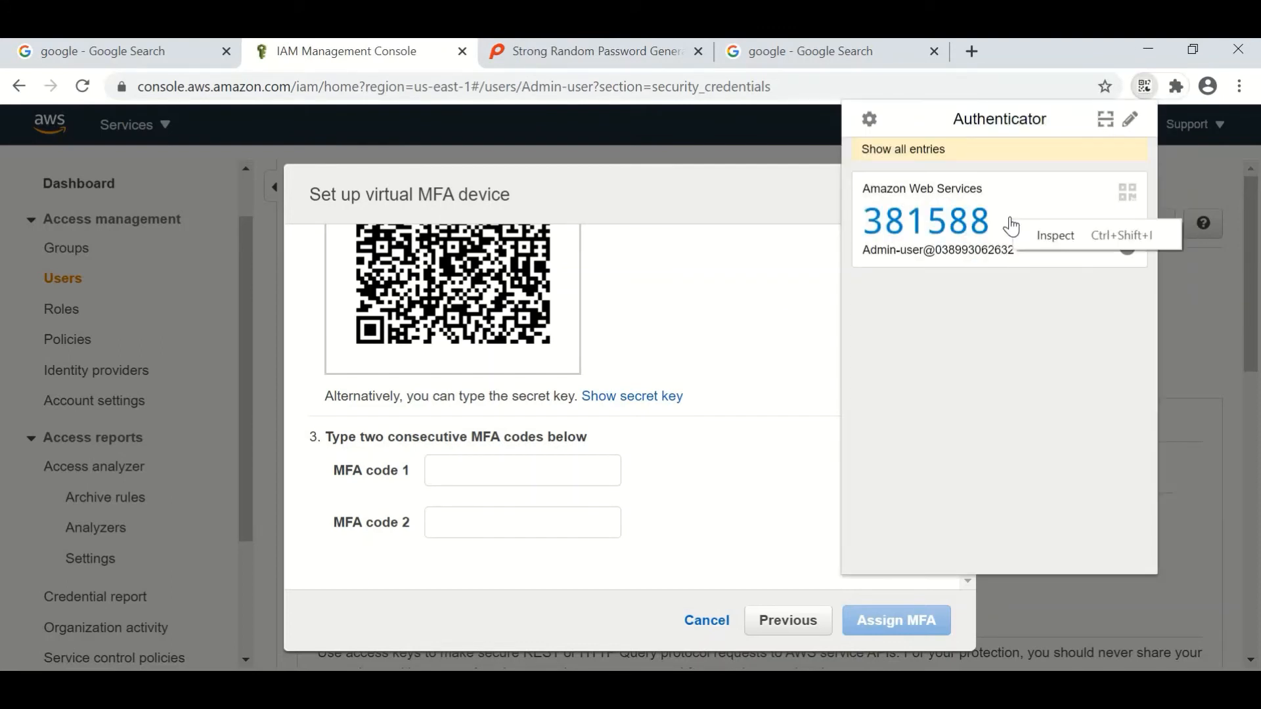
click(1011, 227)
click(442, 464)
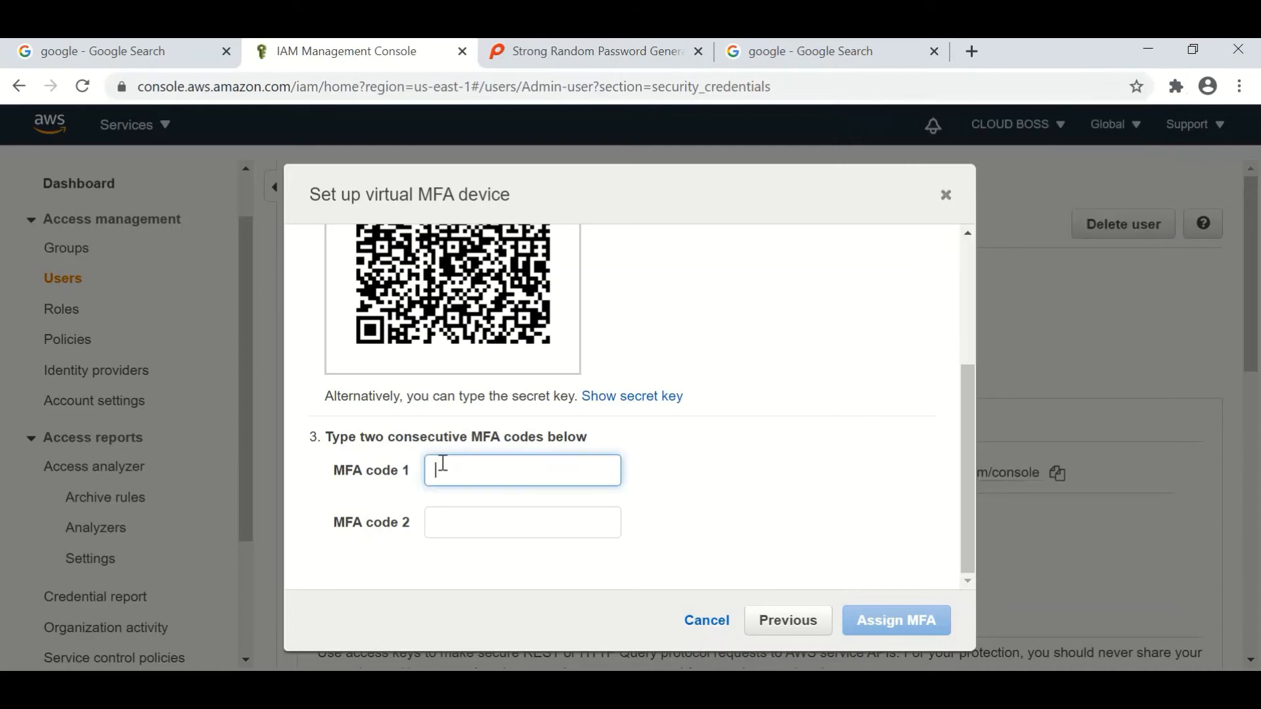
key(ctrl+v)
Enter Authenticator's next one-time code as MFA code 2, assign the virtual MFA device to Admin-user, and dismiss the setup dialog
click(1176, 86)
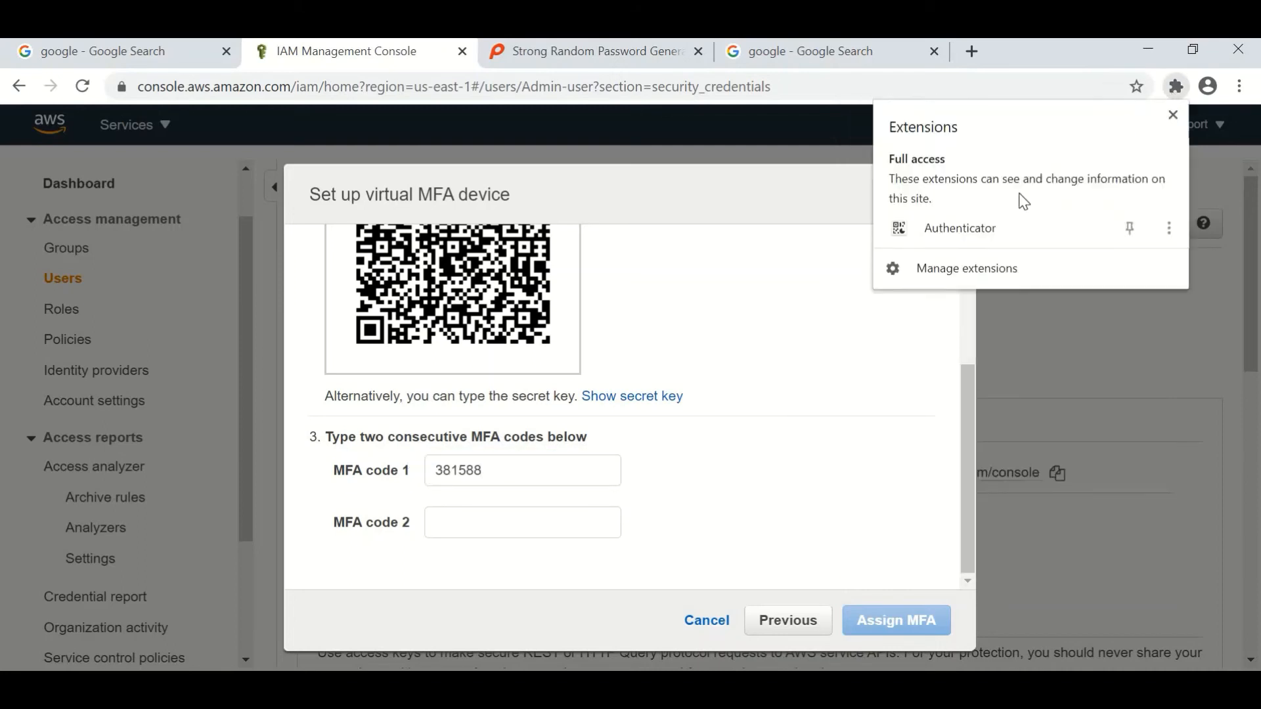
click(993, 226)
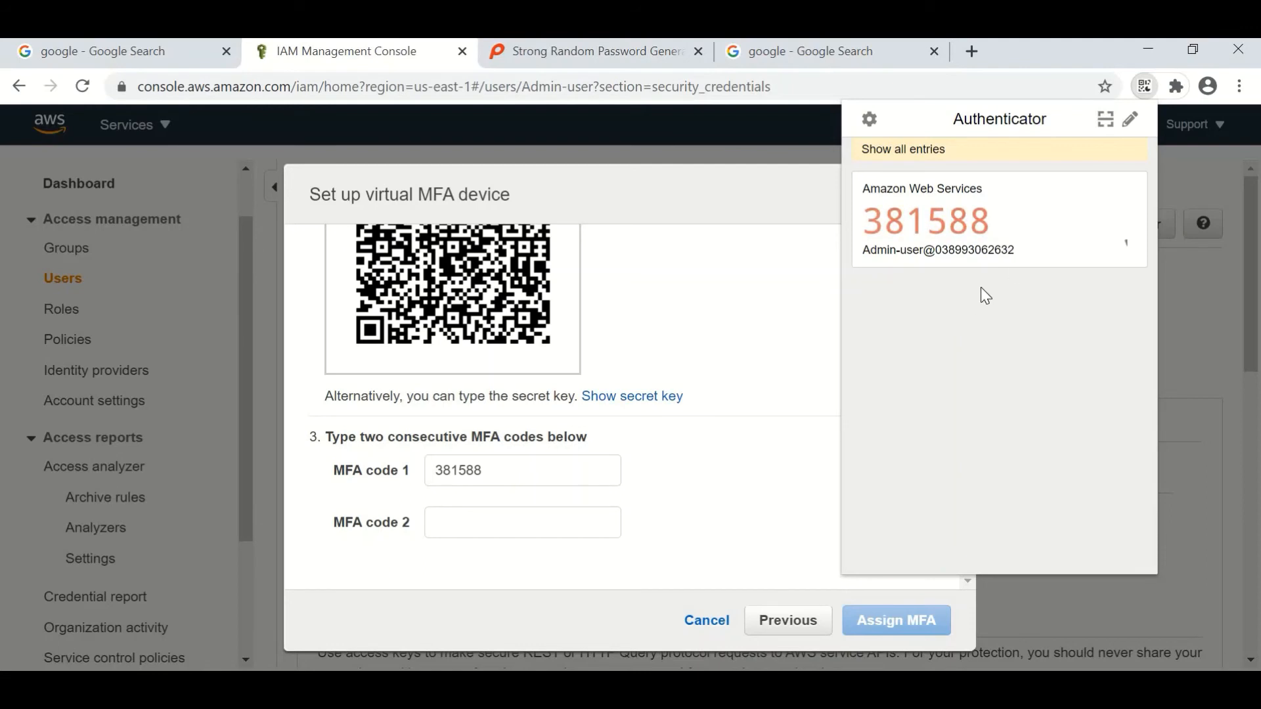
click(1019, 224)
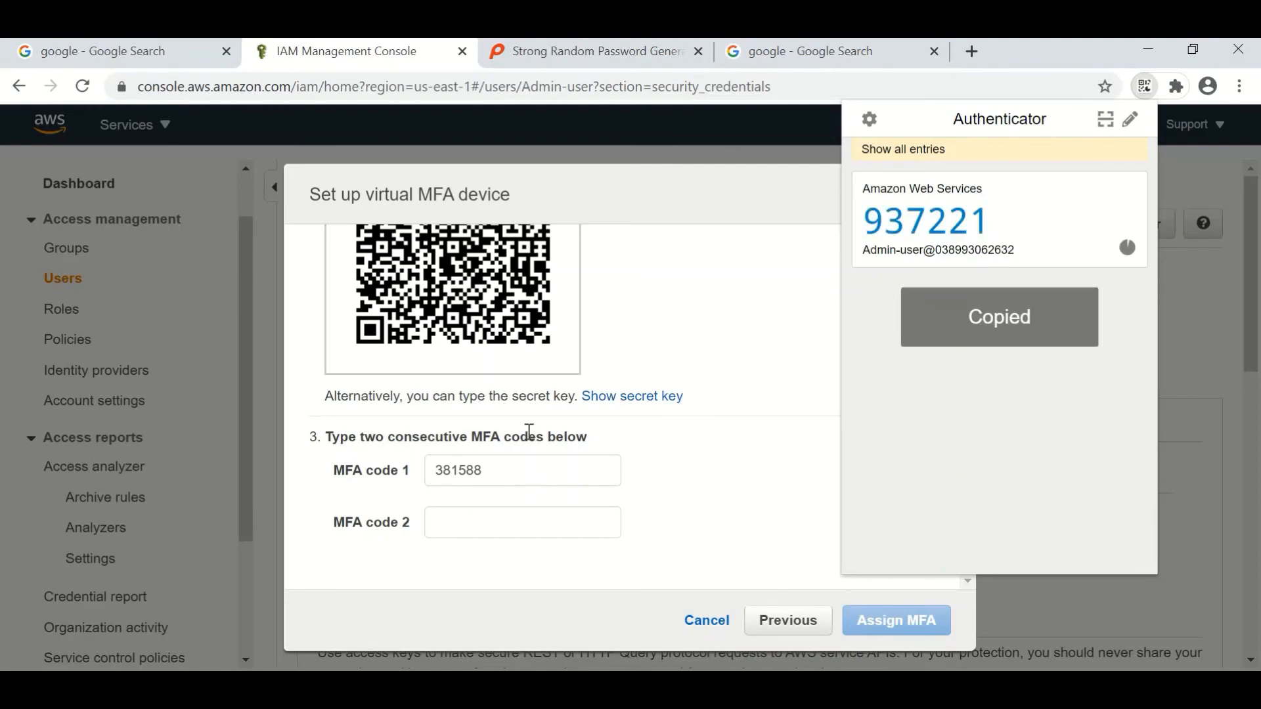
click(527, 510)
key(ctrl+v)
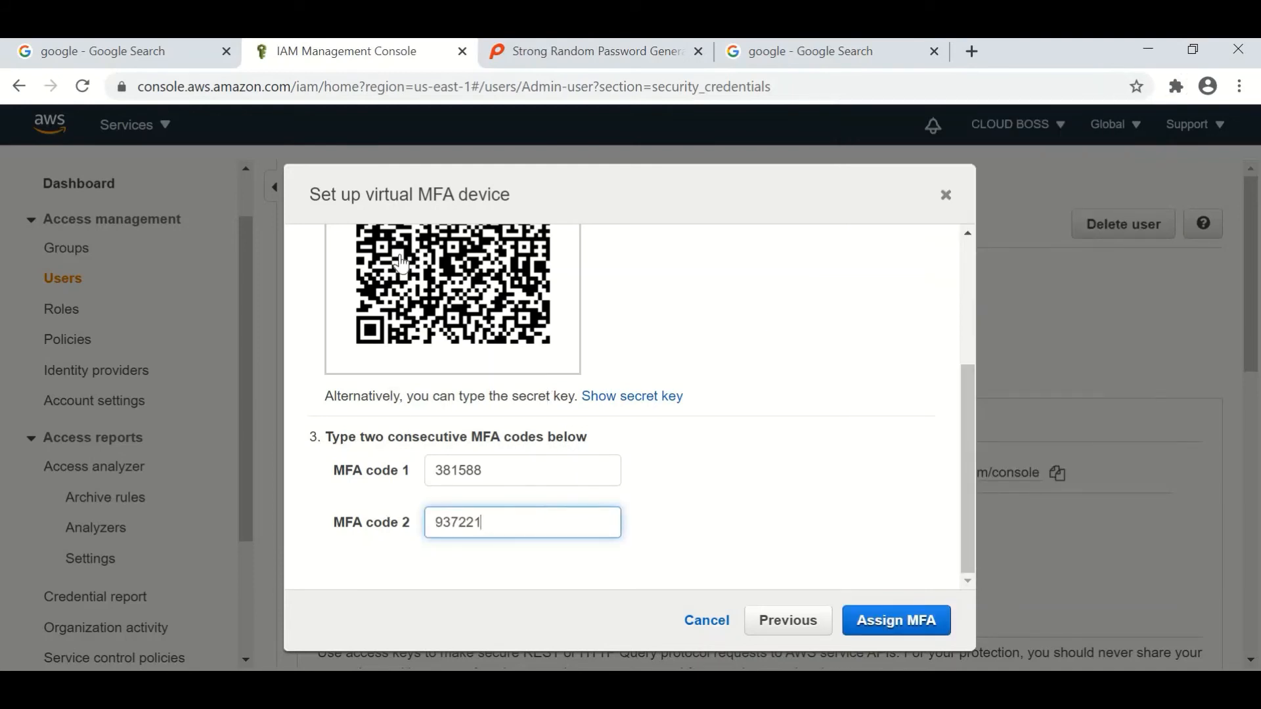
click(897, 611)
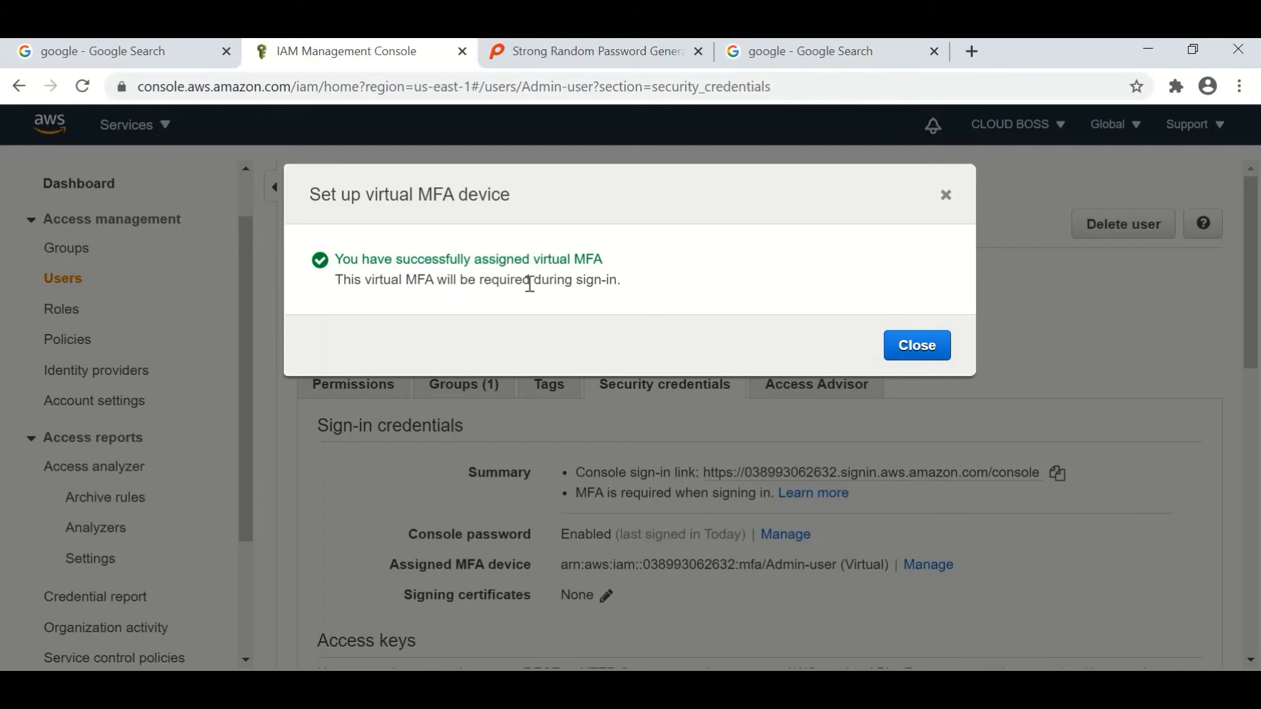
click(927, 353)
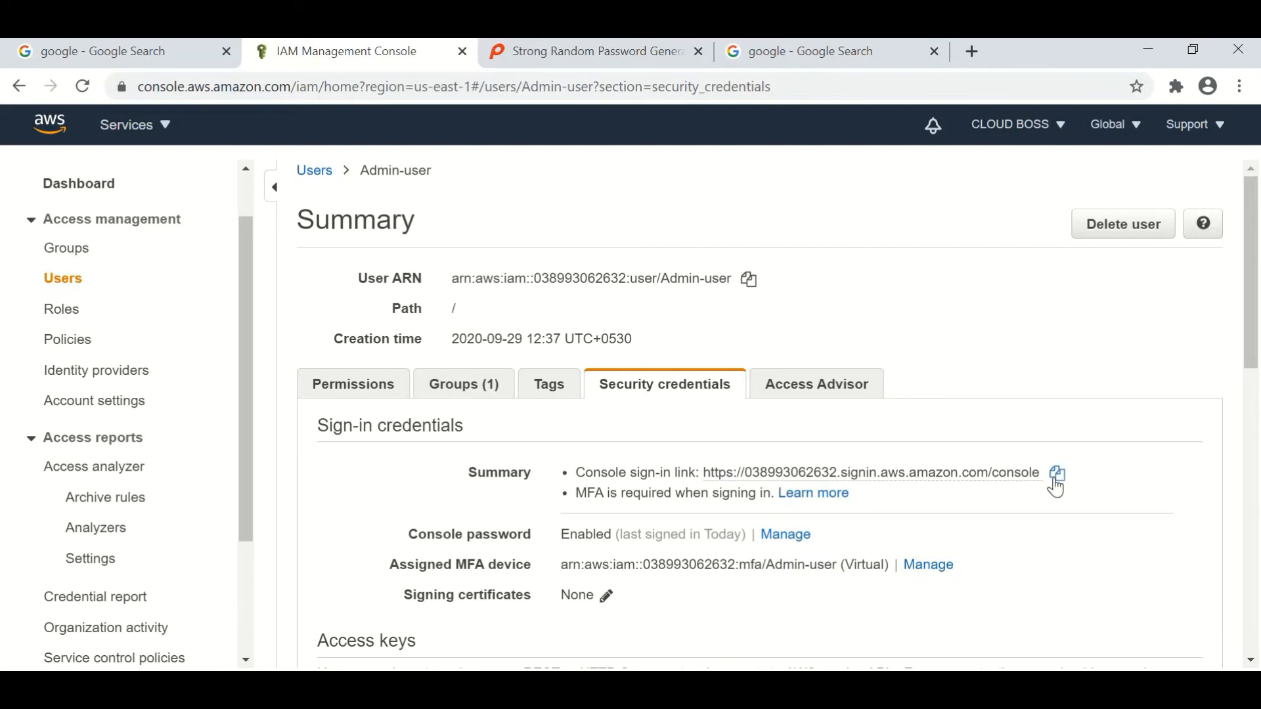
Copy Admin-user's console sign-in link and open it in a new incognito window
click(1054, 481)
click(1239, 85)
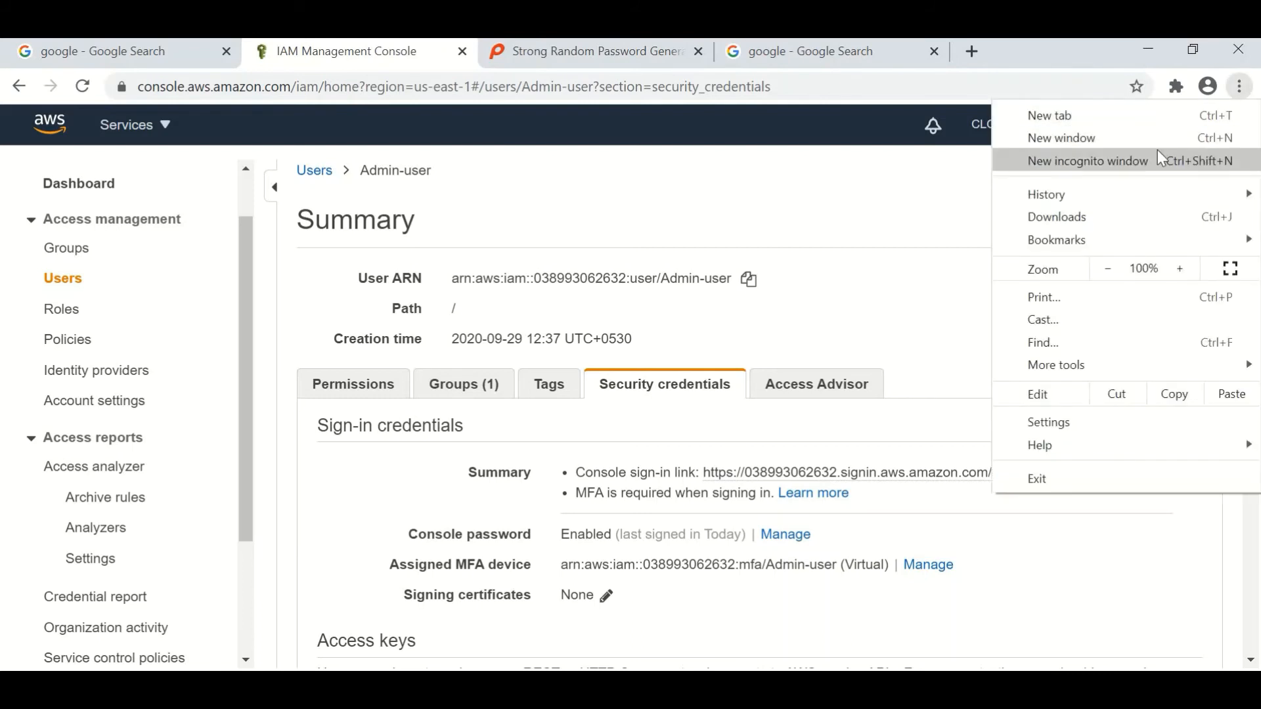
click(1159, 156)
key(ctrl+v)
key(Return)
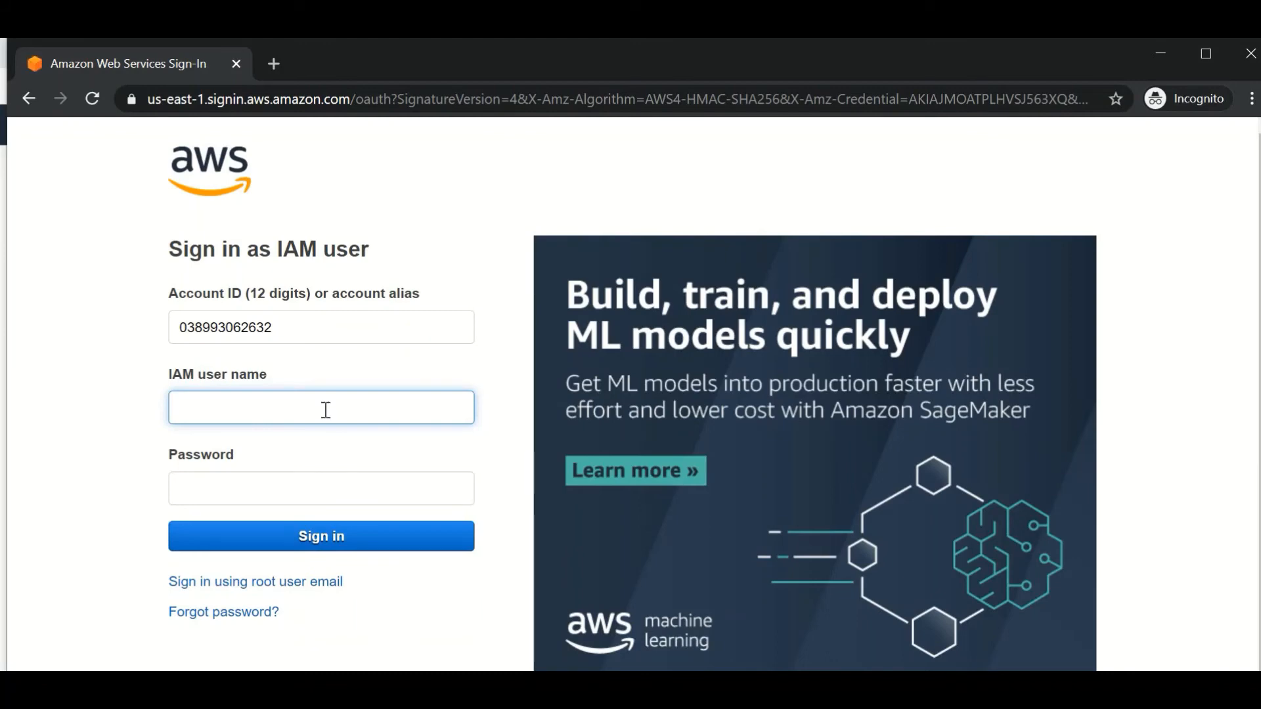
Sign in as the IAM user Admin-user with the account password
text(Admin-user)
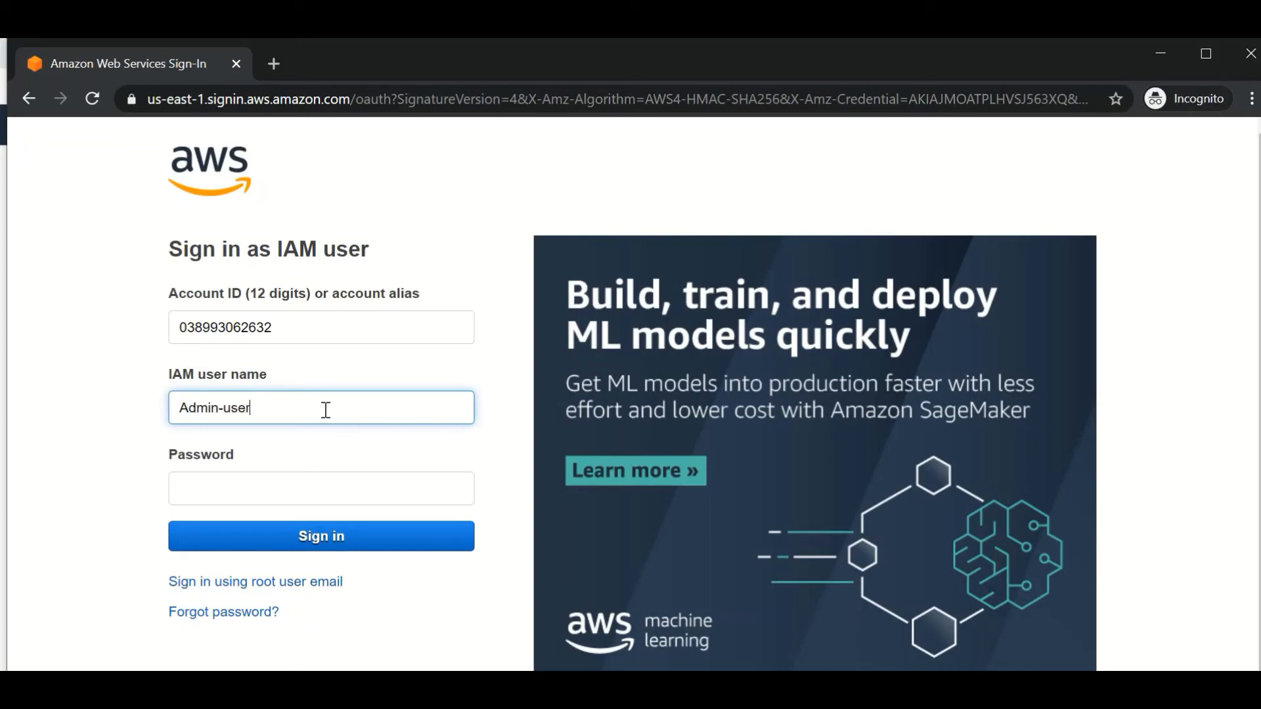
click(300, 476)
text(a)
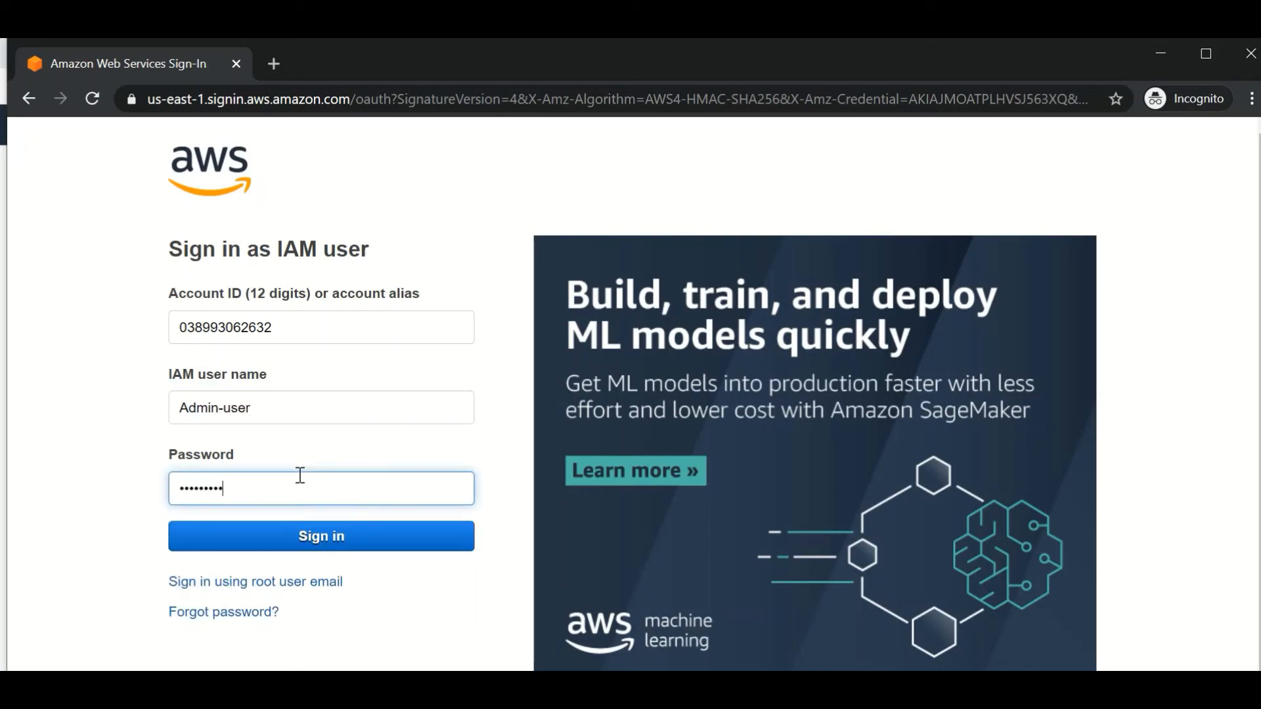
text(**)
click(293, 544)
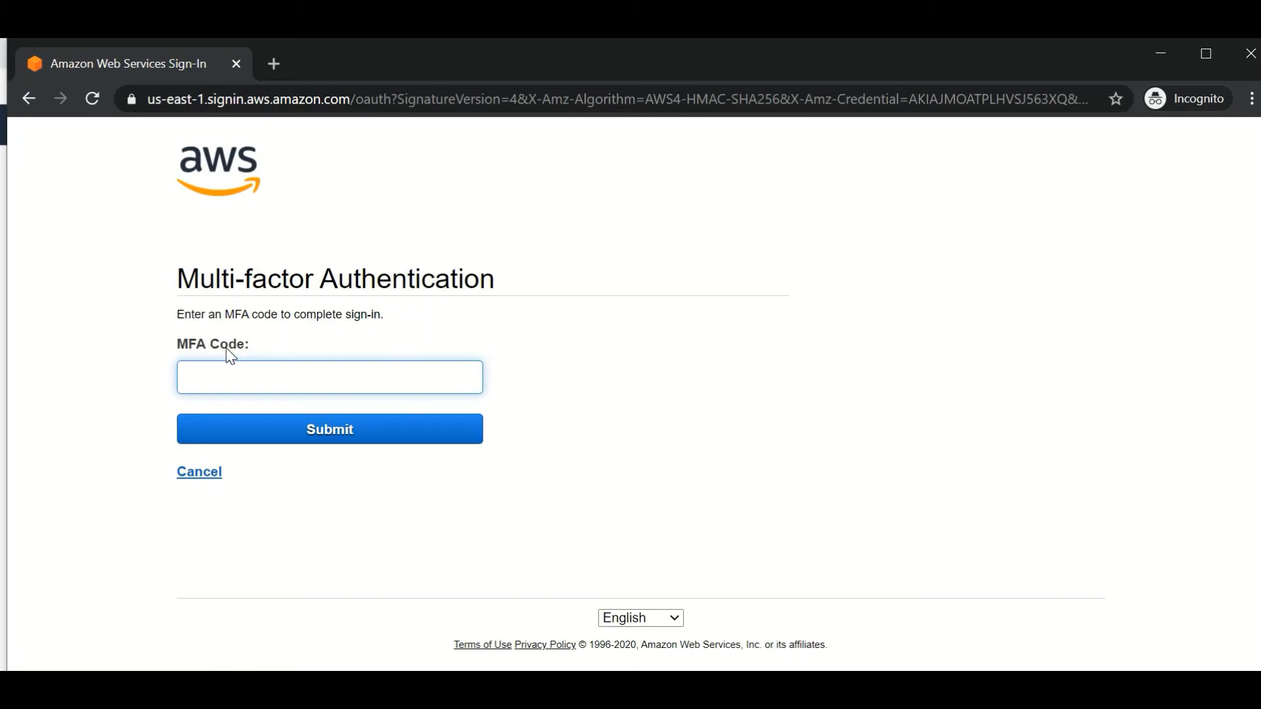
Copy Admin-user's current verification code from Authenticator in the IAM console window and submit it as the MFA code in the incognito sign-in
click(1173, 49)
click(1177, 87)
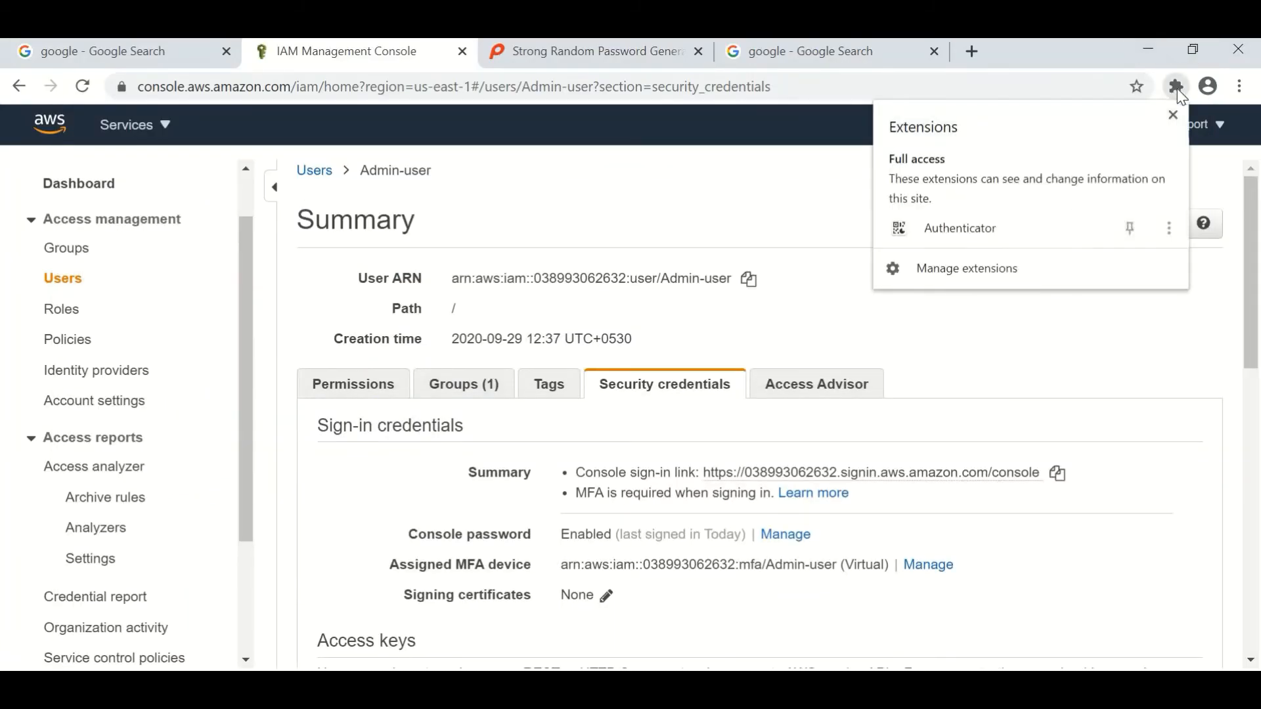
click(967, 226)
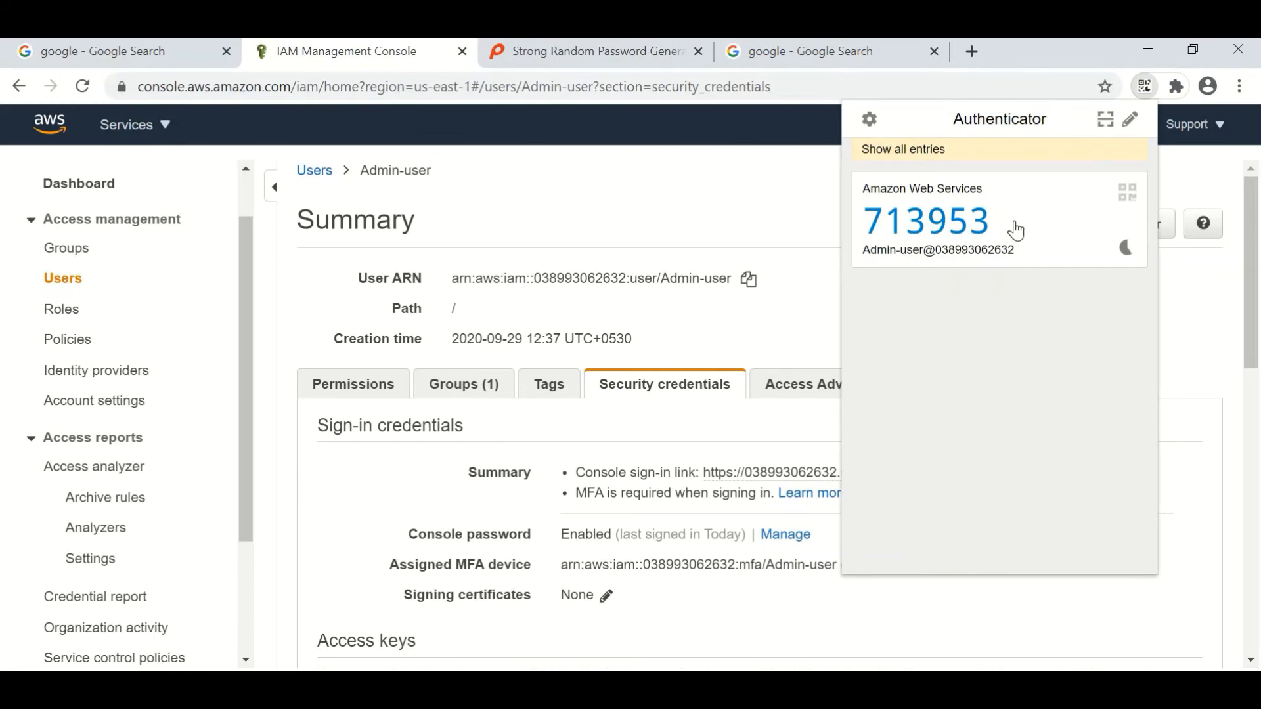
click(1016, 230)
click(657, 617)
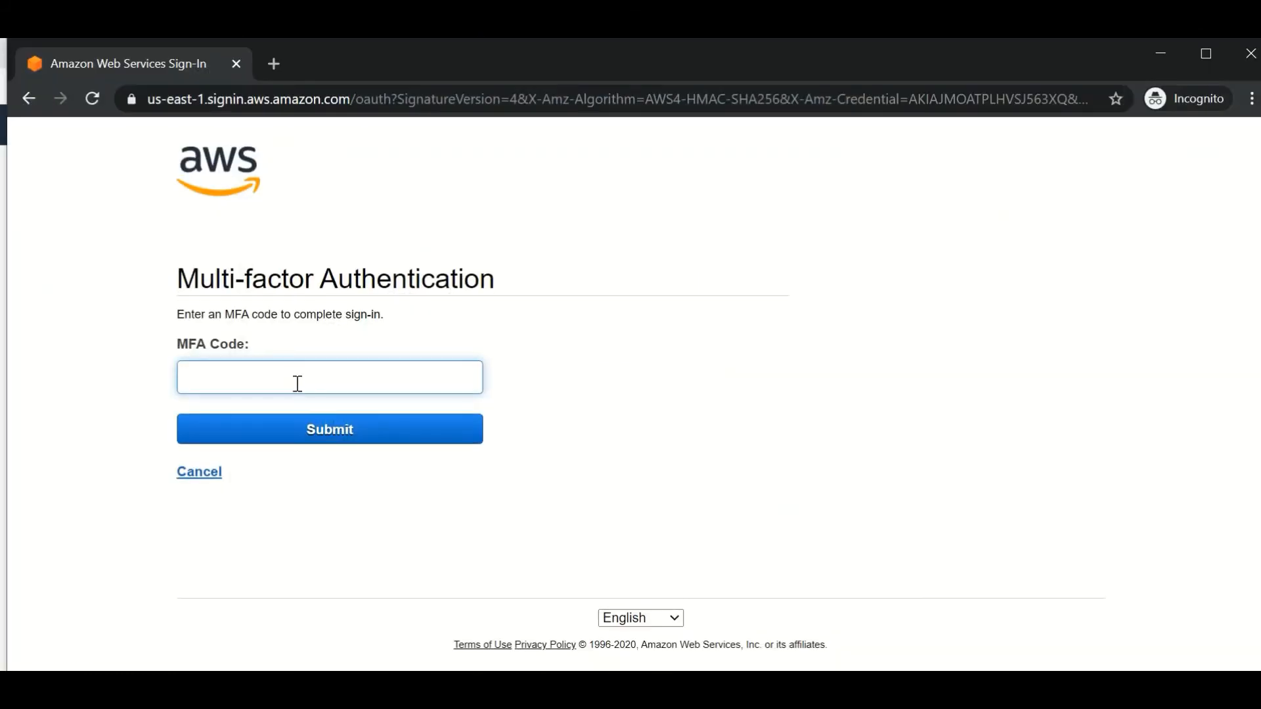
key(ctrl+v)
click(301, 415)
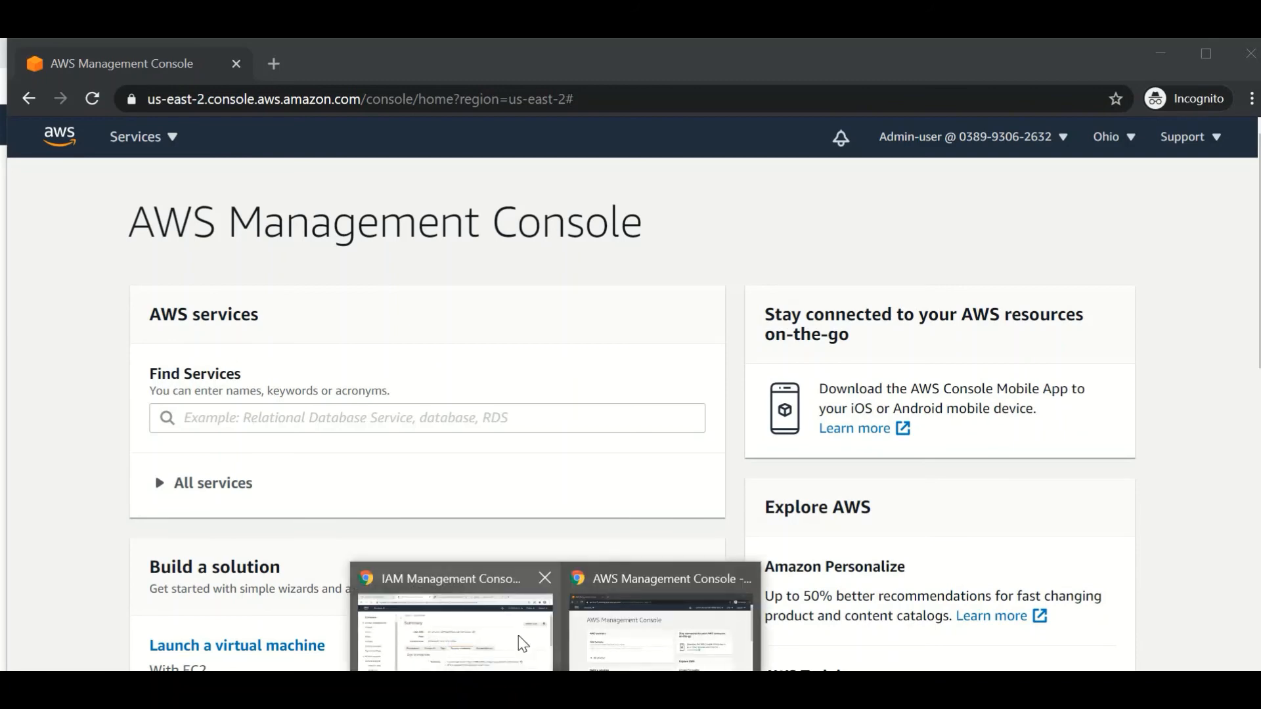
Switch back to the IAM console window, open the Roles page, and review the role introduction and the existing roles
click(450, 634)
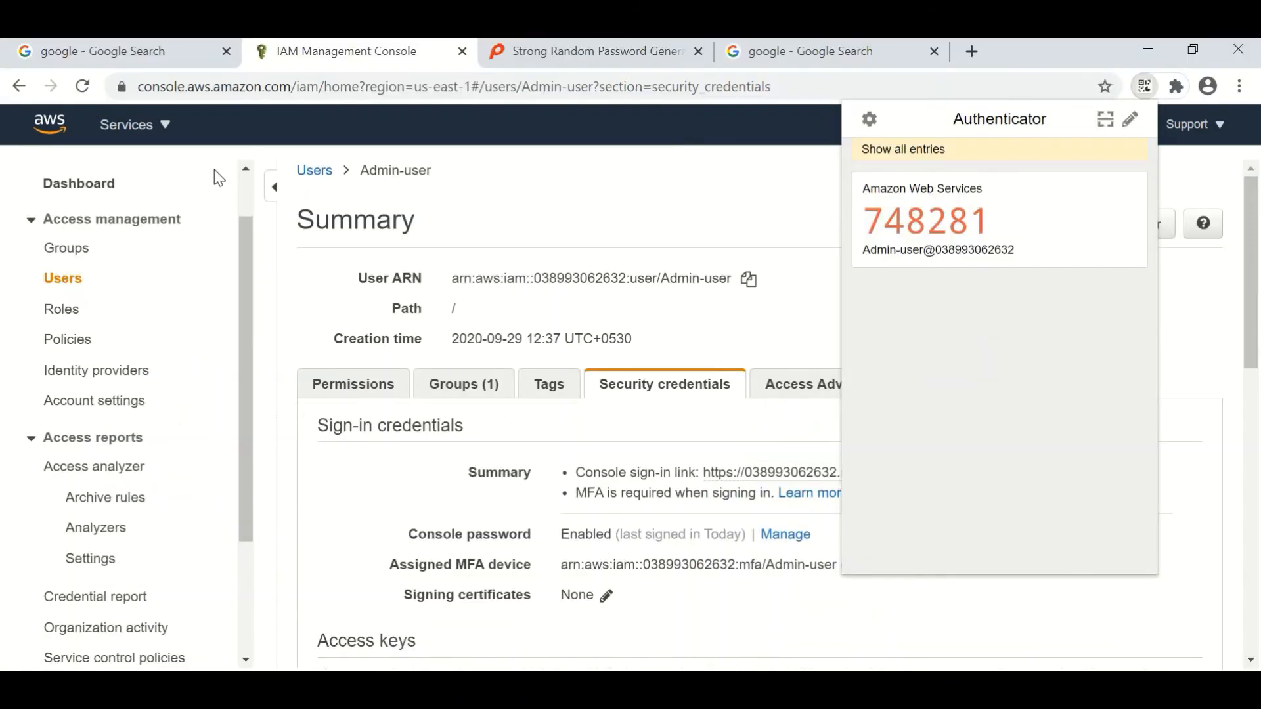
click(83, 308)
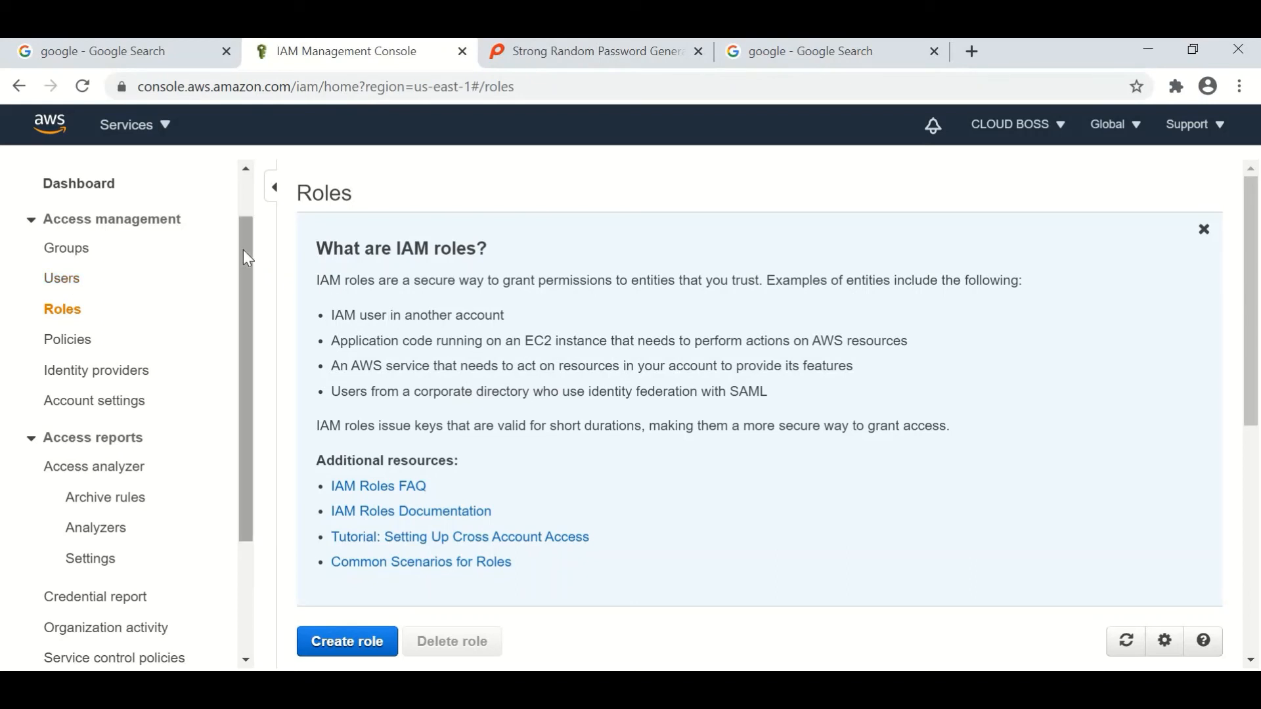
drag(244, 250, 241, 214)
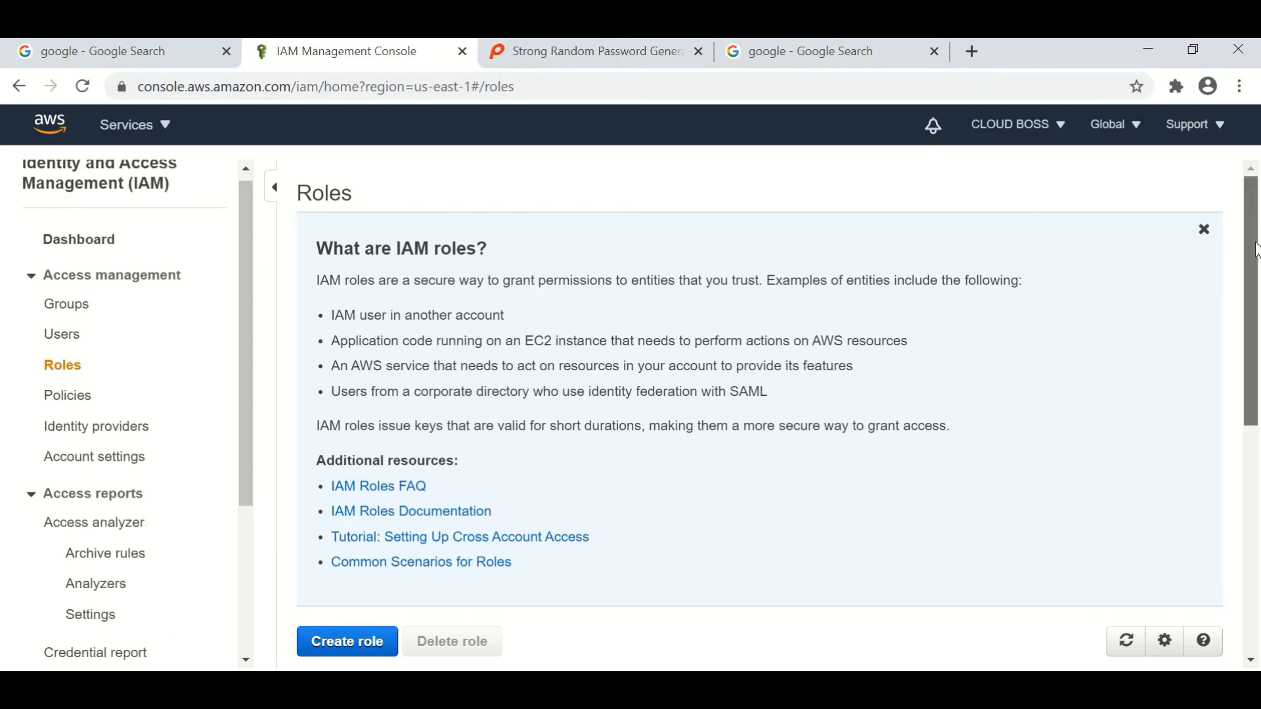
drag(1259, 214, 1258, 284)
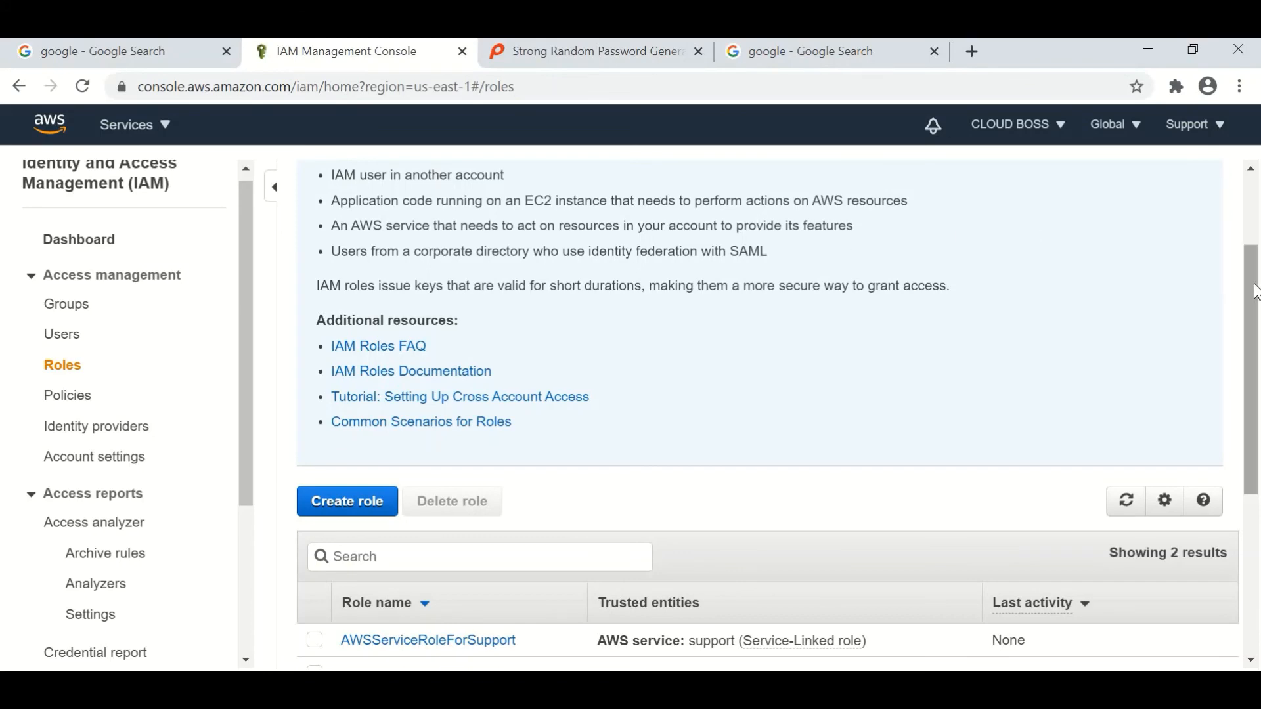
drag(1256, 291, 1255, 197)
scroll(1256, 282, down, 6)
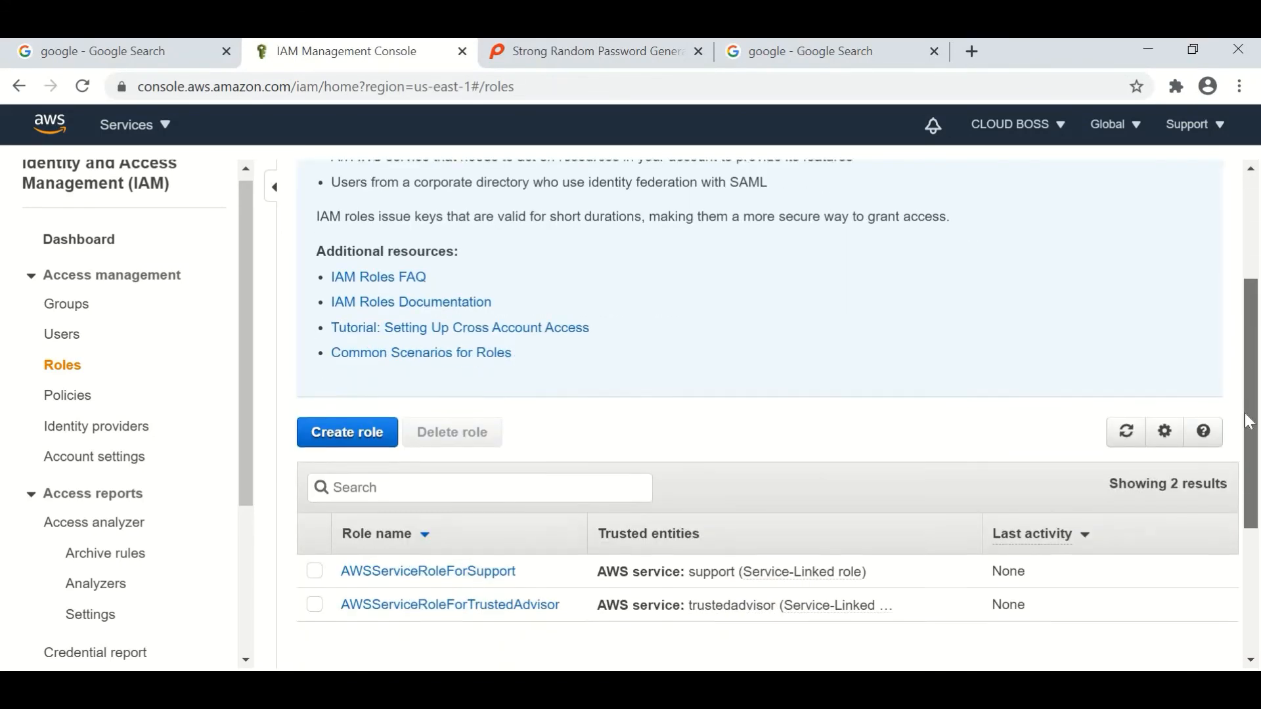
scroll(1250, 421, up, 4)
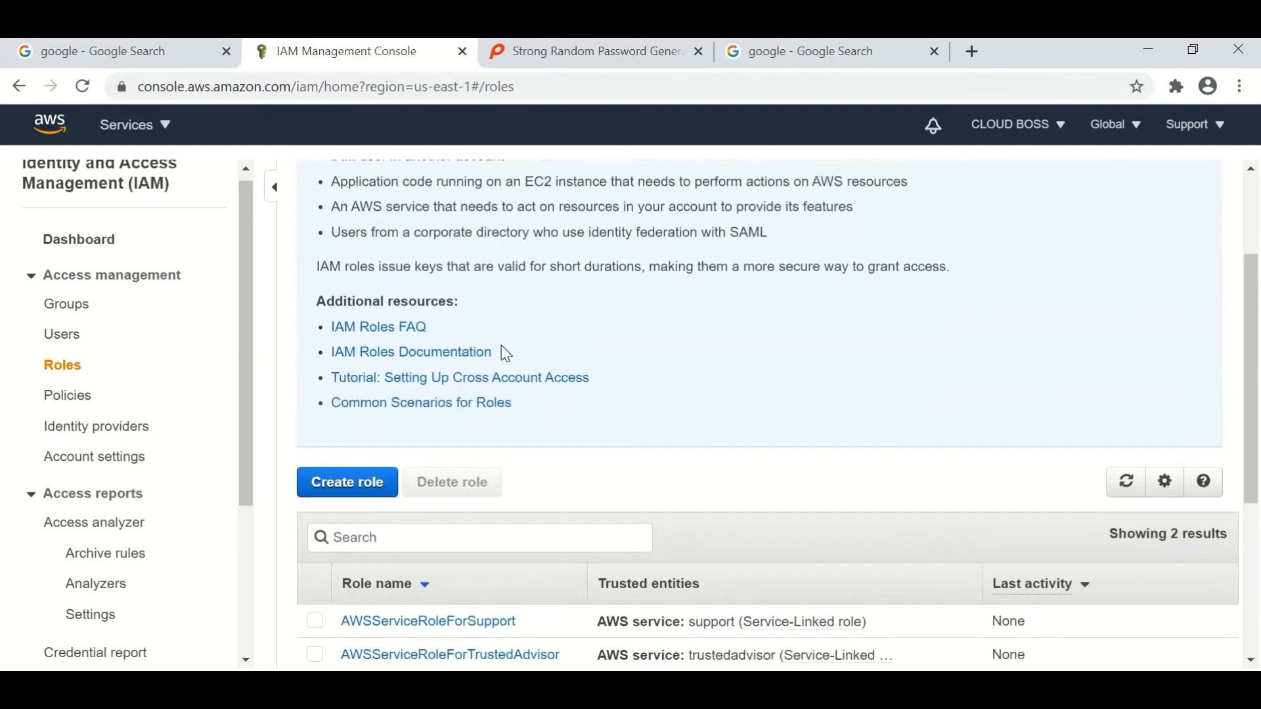
Start a new role with AWS service as trusted entity and EC2 as use case, and proceed to its permissions
click(378, 489)
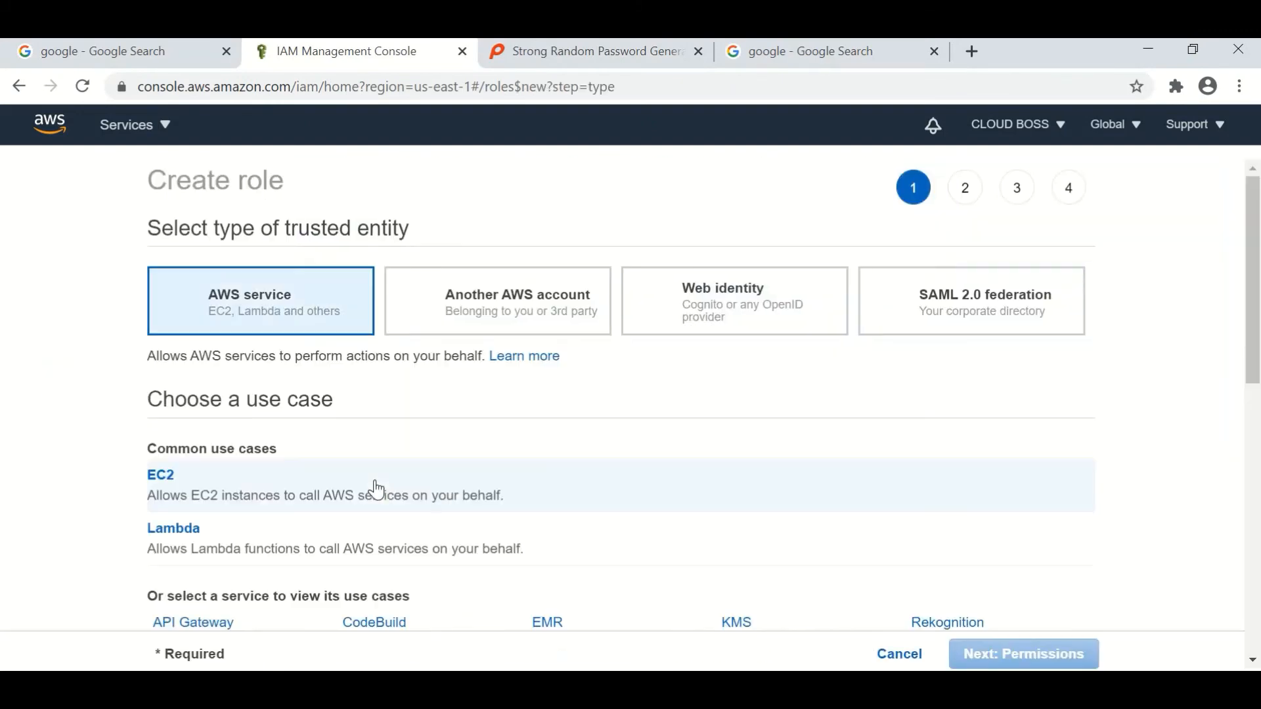
click(163, 486)
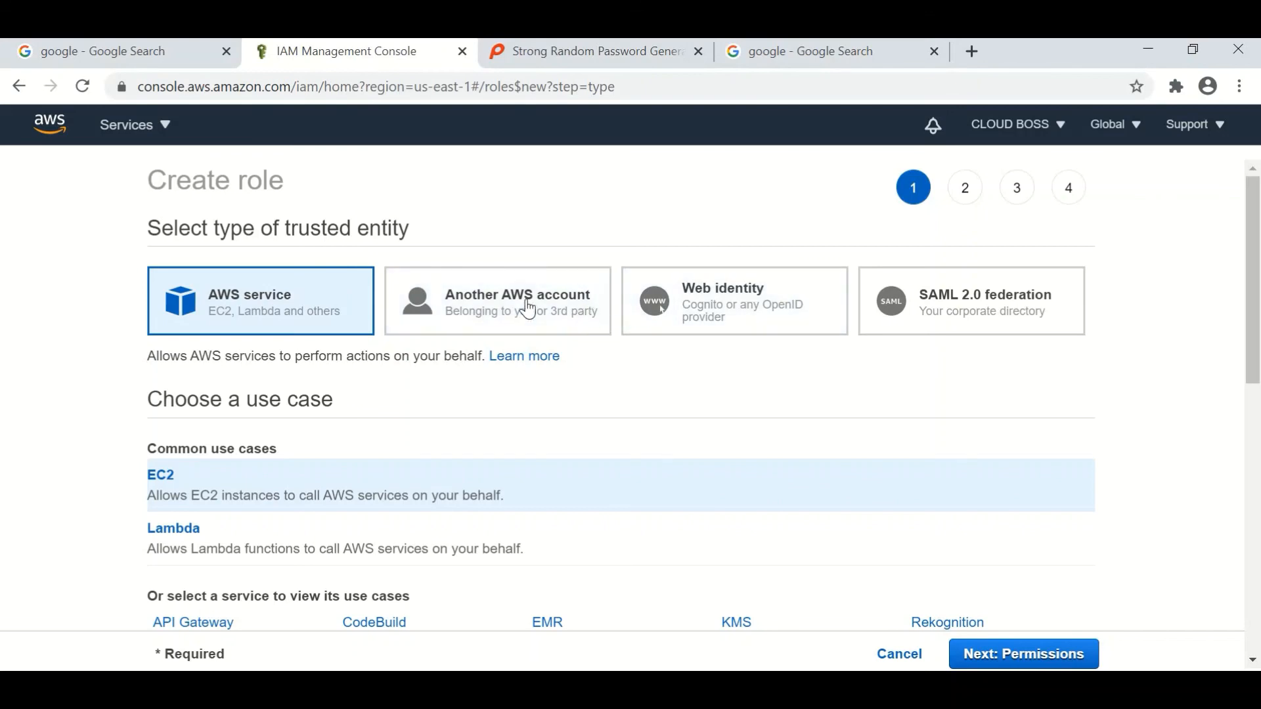
click(502, 295)
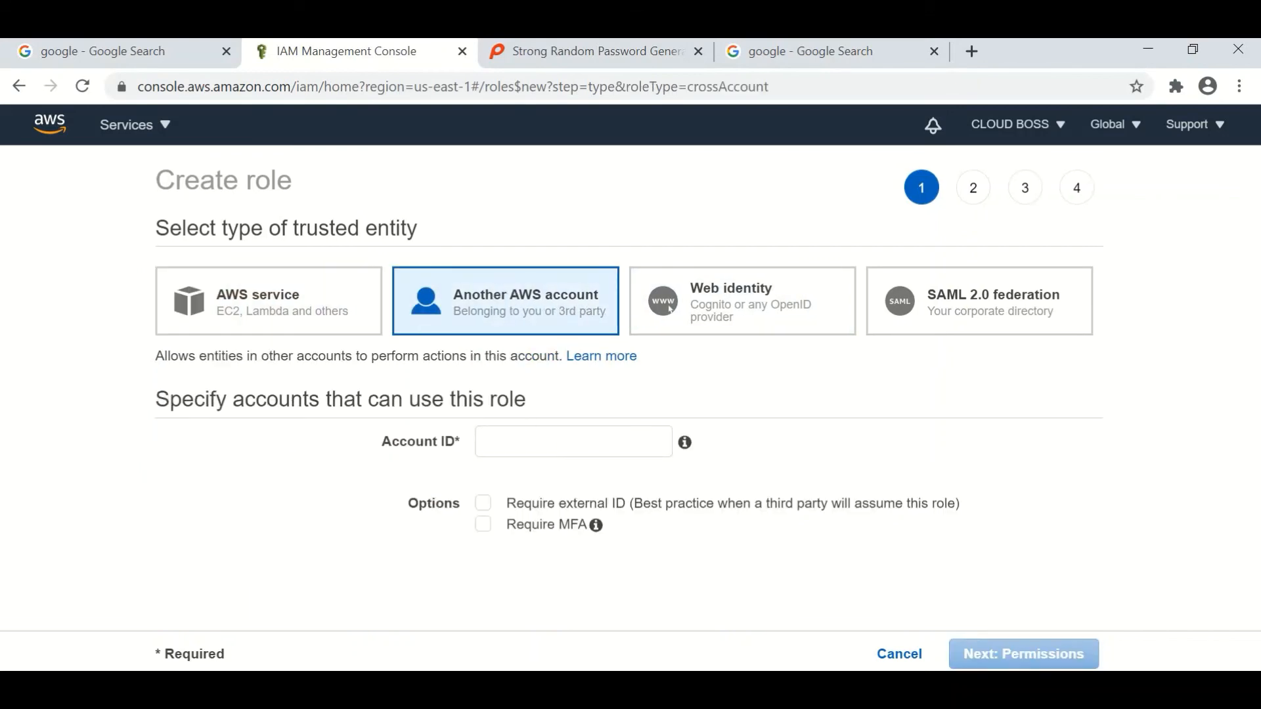
click(244, 321)
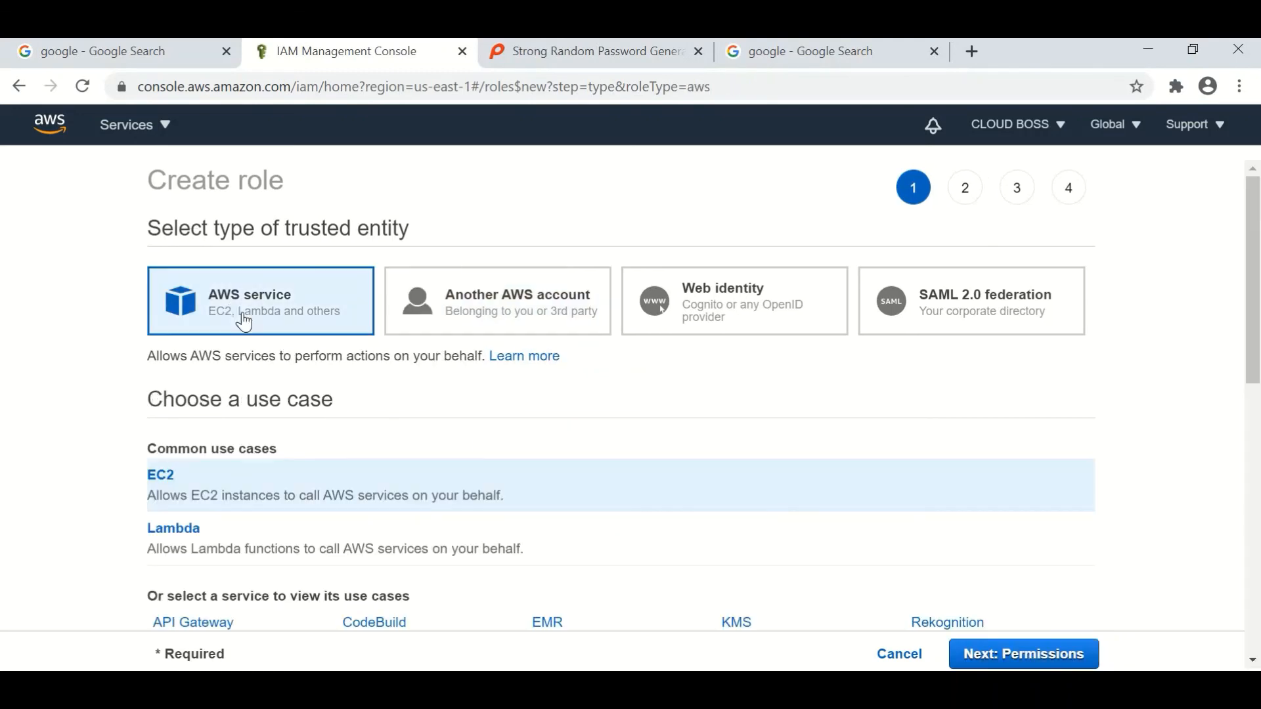
mouse_move(1247, 289)
mouse_down()
mouse_move(1257, 387)
mouse_move(1257, 312)
mouse_up()
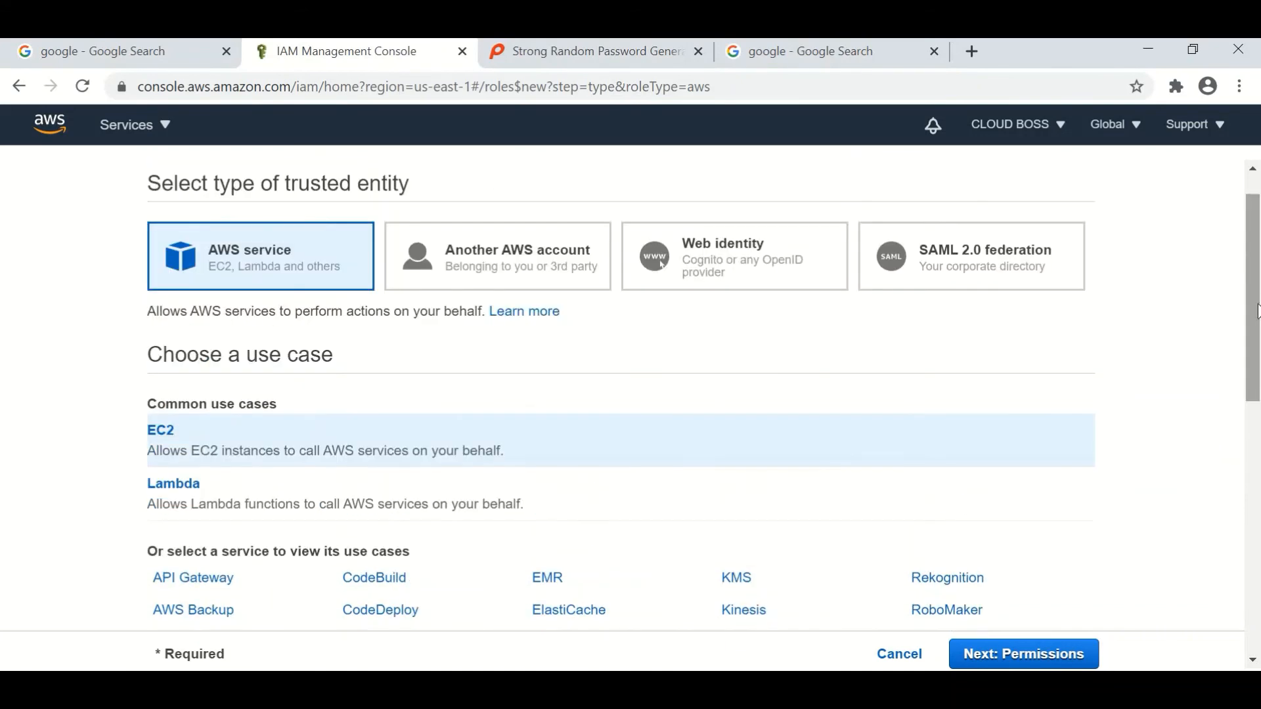
click(1027, 655)
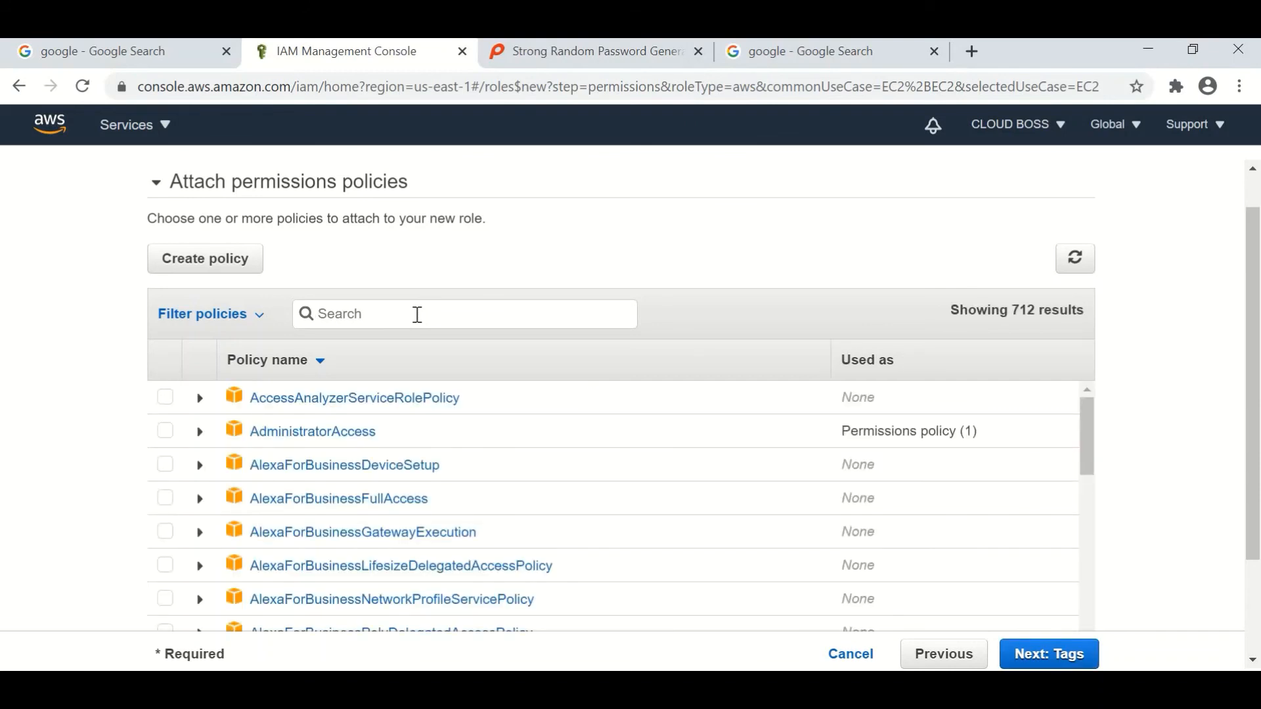
Filter the permissions policies by s3, attach AmazonS3FullAccess to the new role, and proceed to the tags
text(s3)
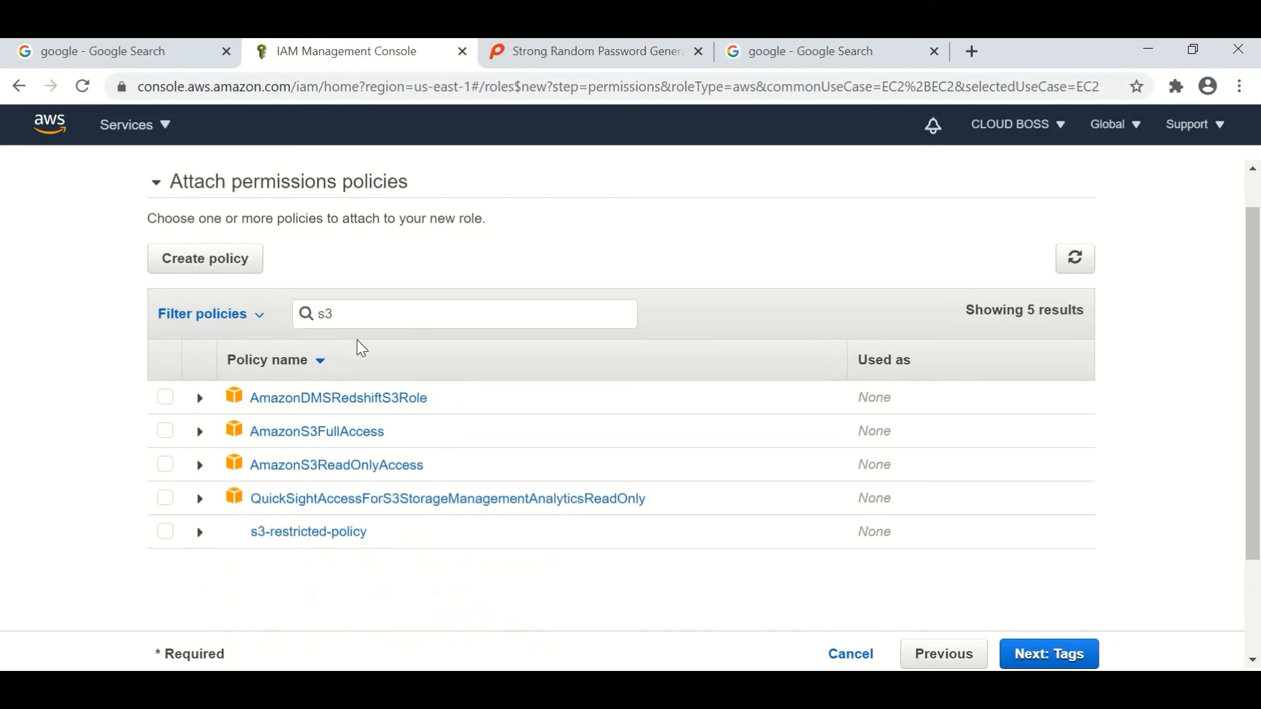
click(165, 431)
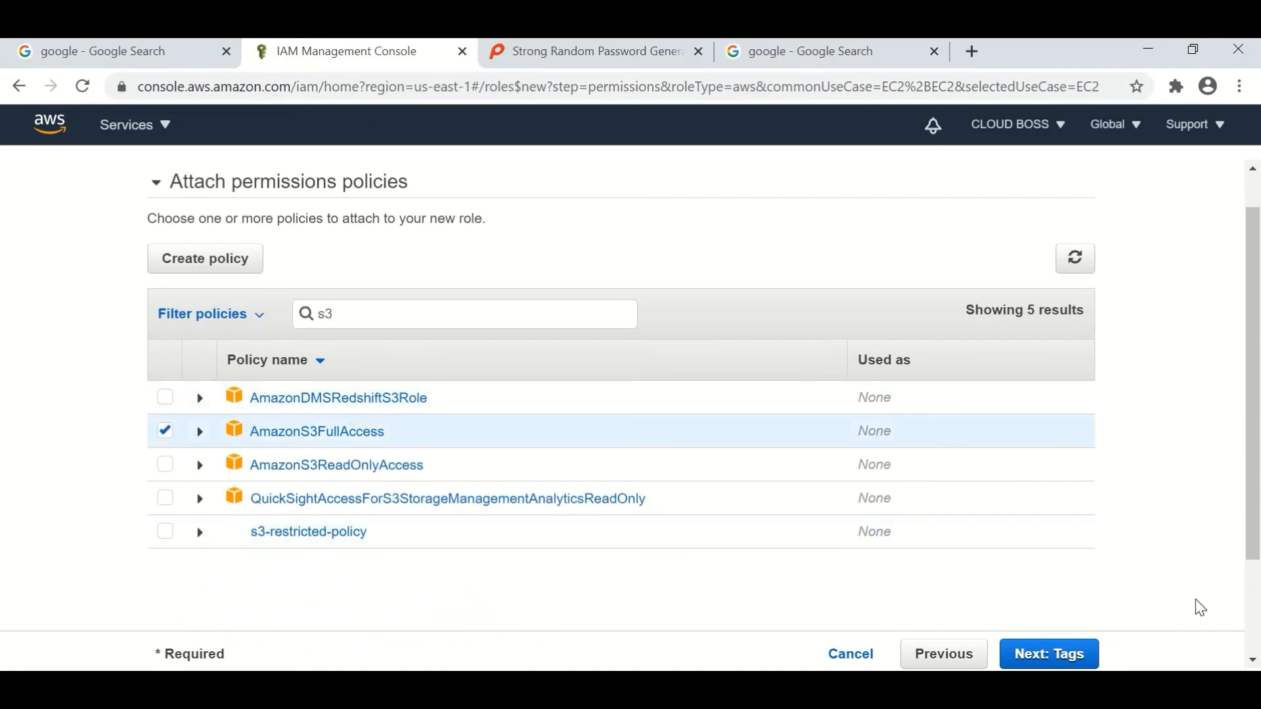
click(1088, 656)
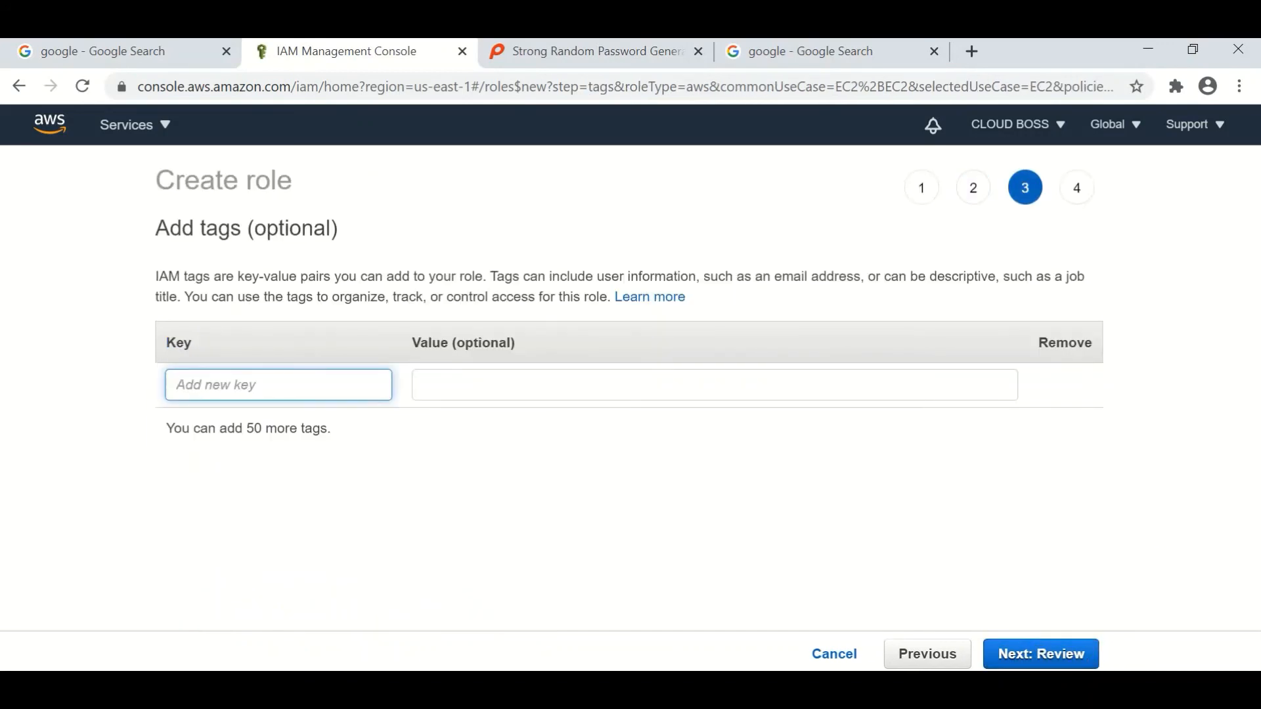
Leave the role without tags and name it s3-full-access in the review
click(1033, 652)
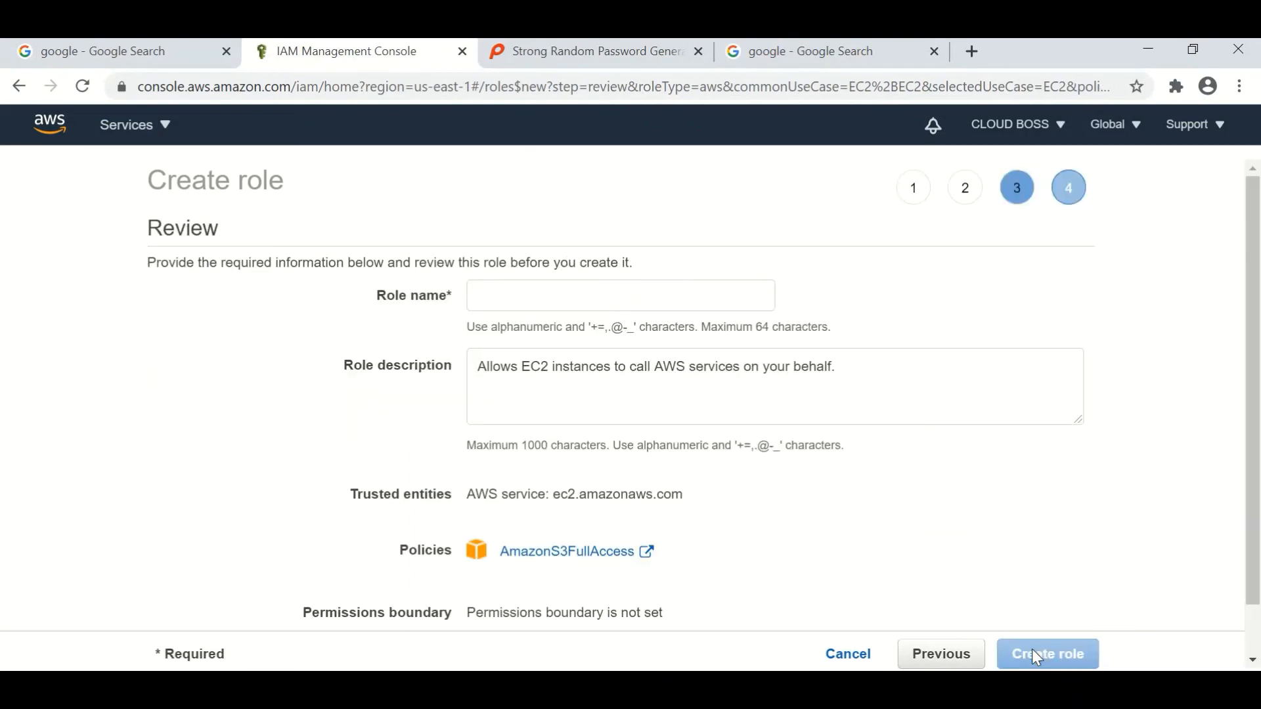
click(639, 286)
text(s3-full-access)
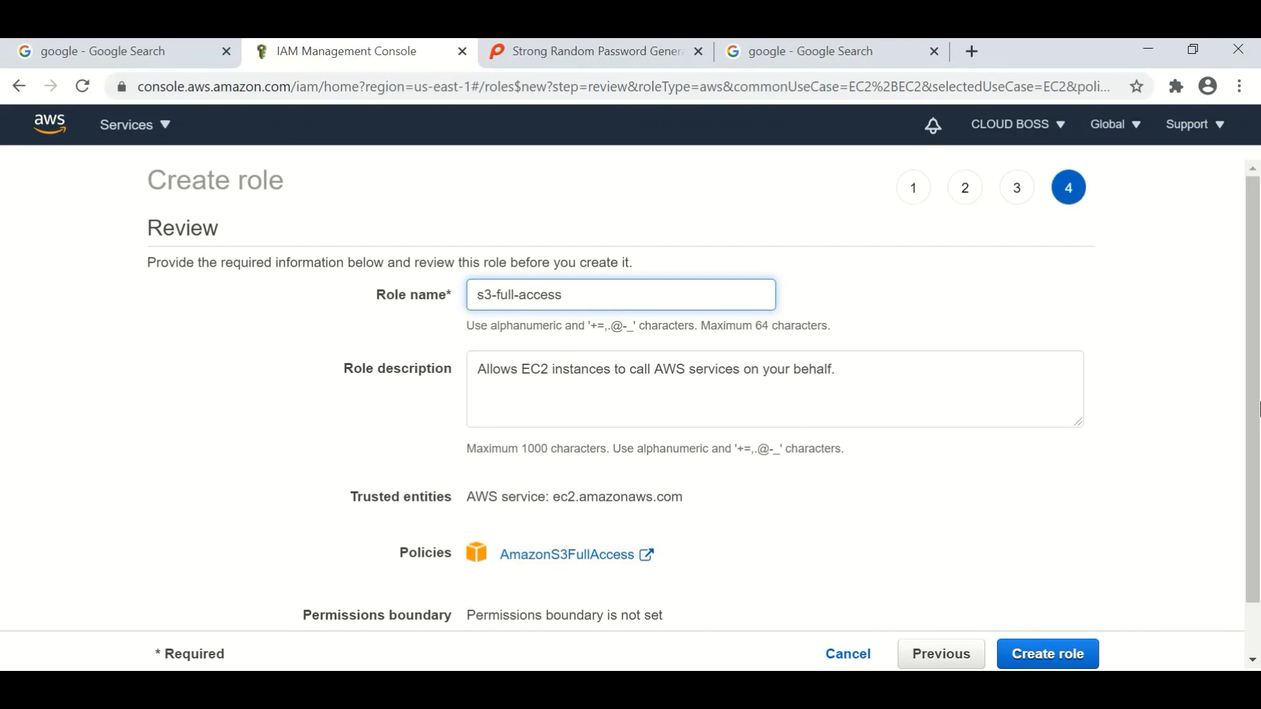
Check the rest of the s3-full-access role's review and create the role
drag(1256, 408, 1255, 457)
click(1054, 654)
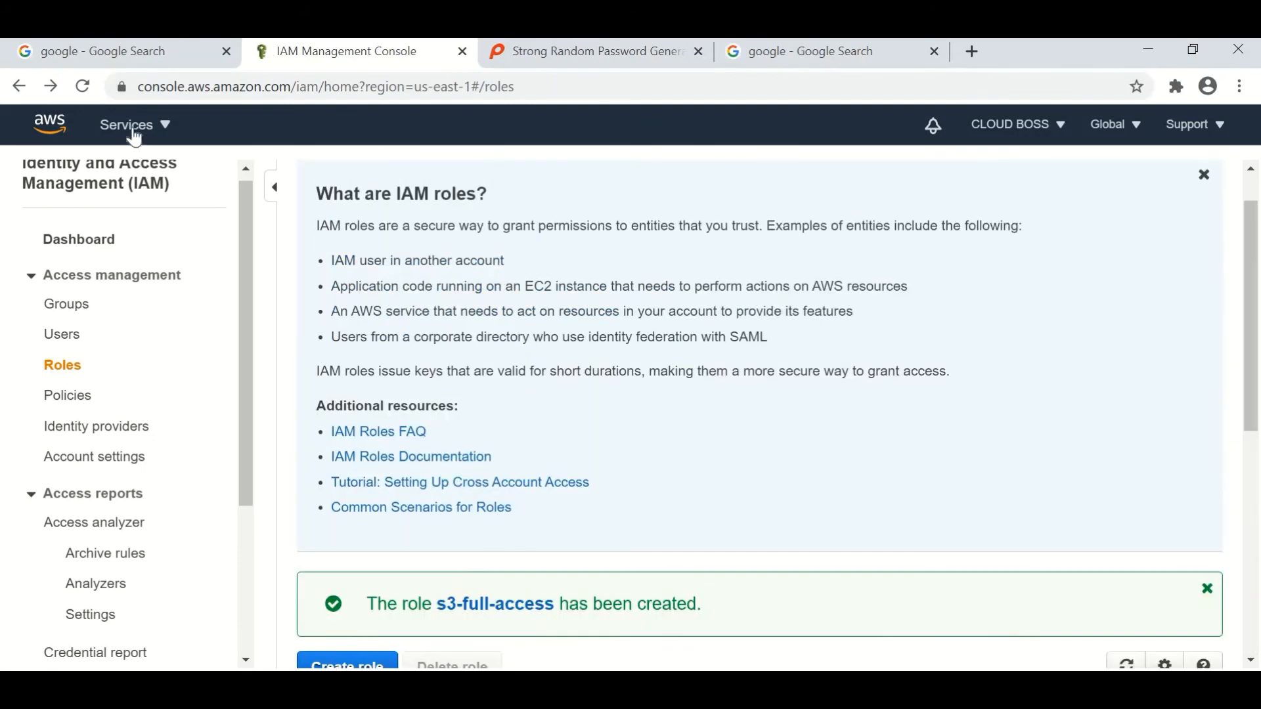
Go to the EC2 service, open its list of running instances, and select the A-POC1 instance
click(129, 126)
click(98, 353)
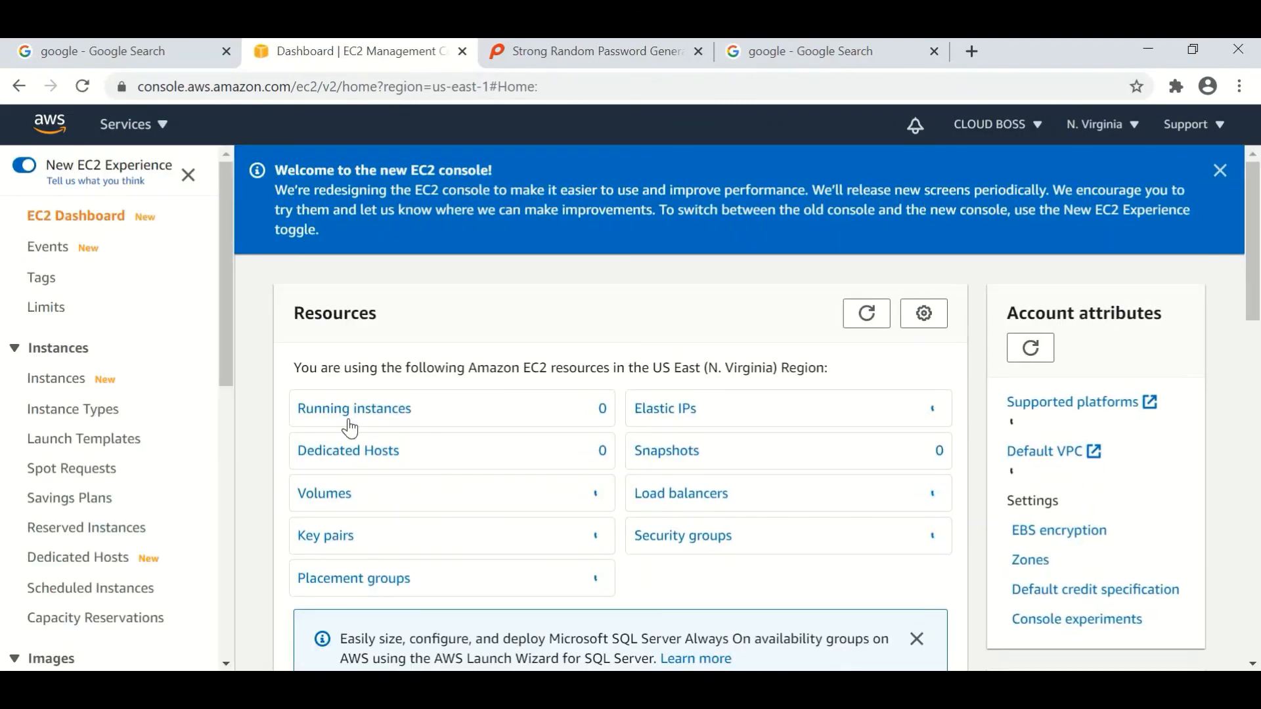
click(339, 419)
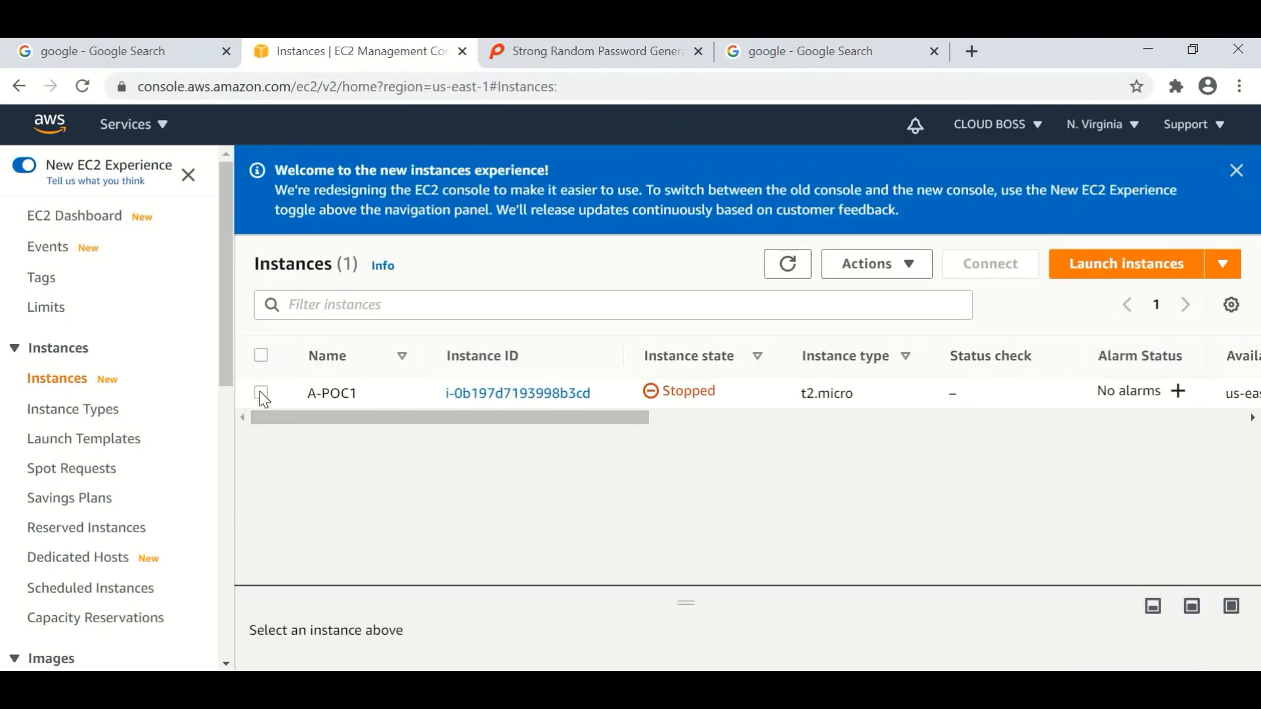
click(261, 392)
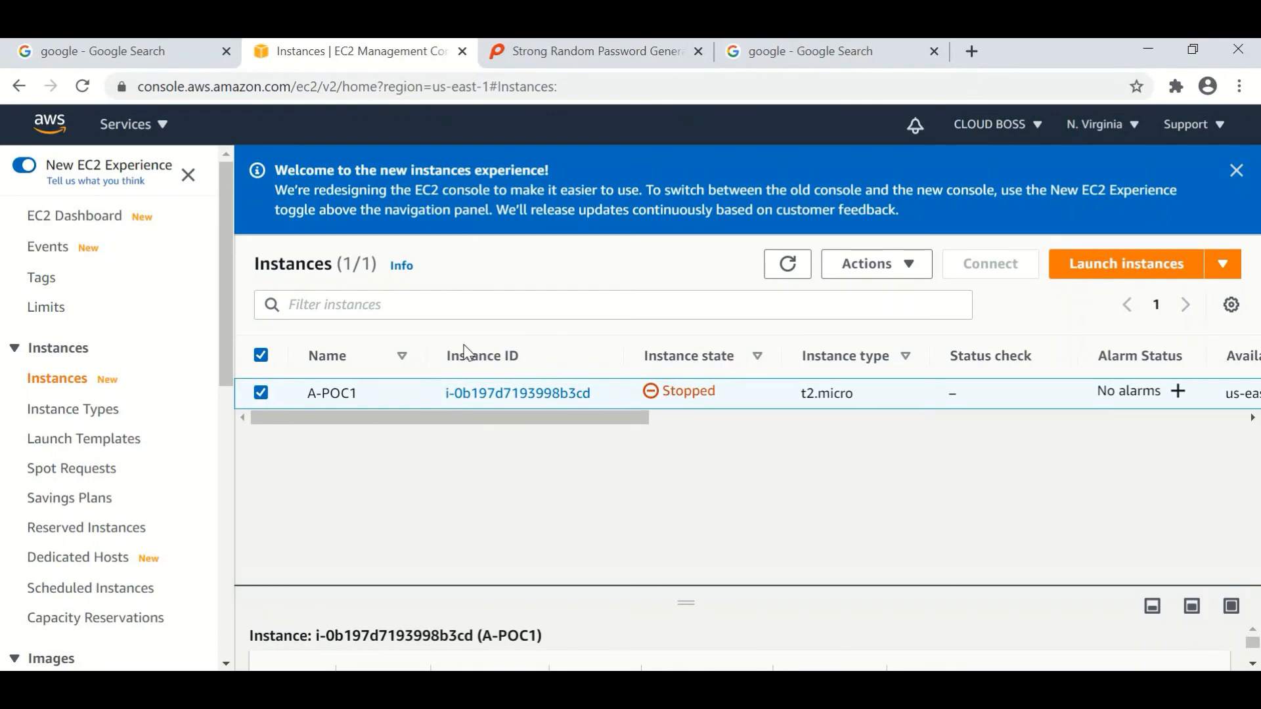
View the instance summary of A-POC1, including its IAM role field, and return to the instances list
mouse_move(377, 392)
click(531, 394)
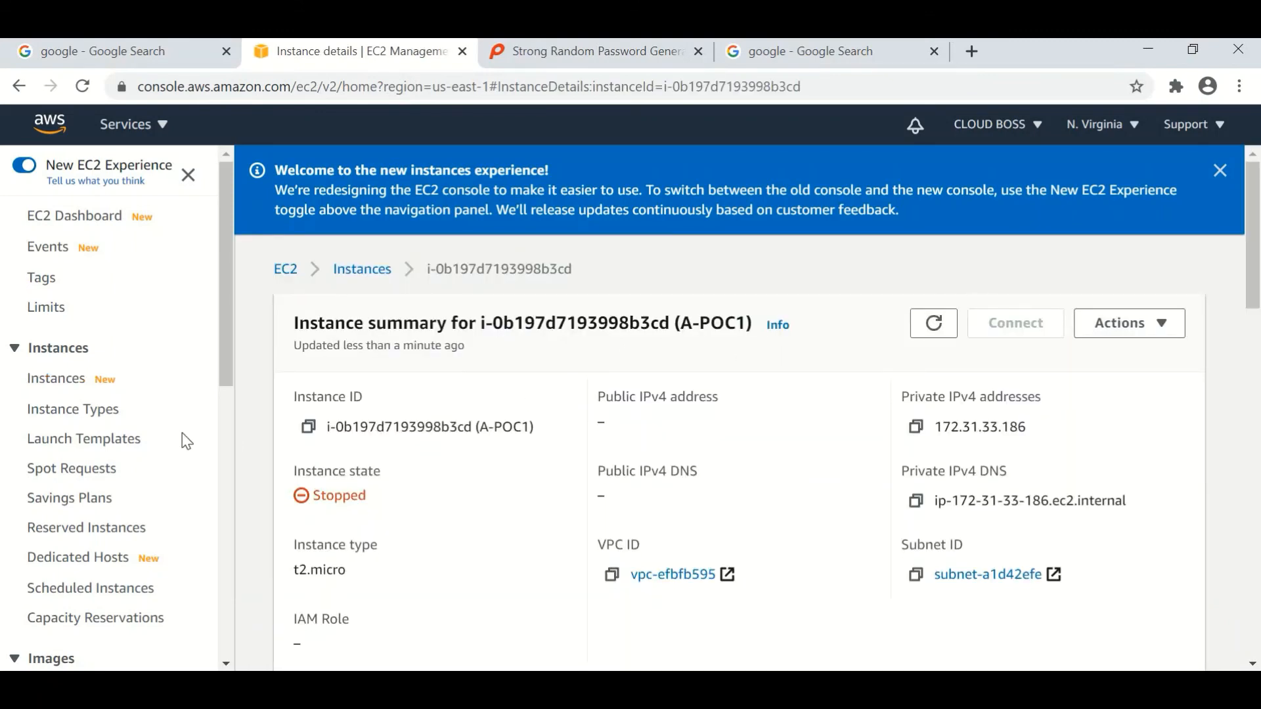
click(42, 383)
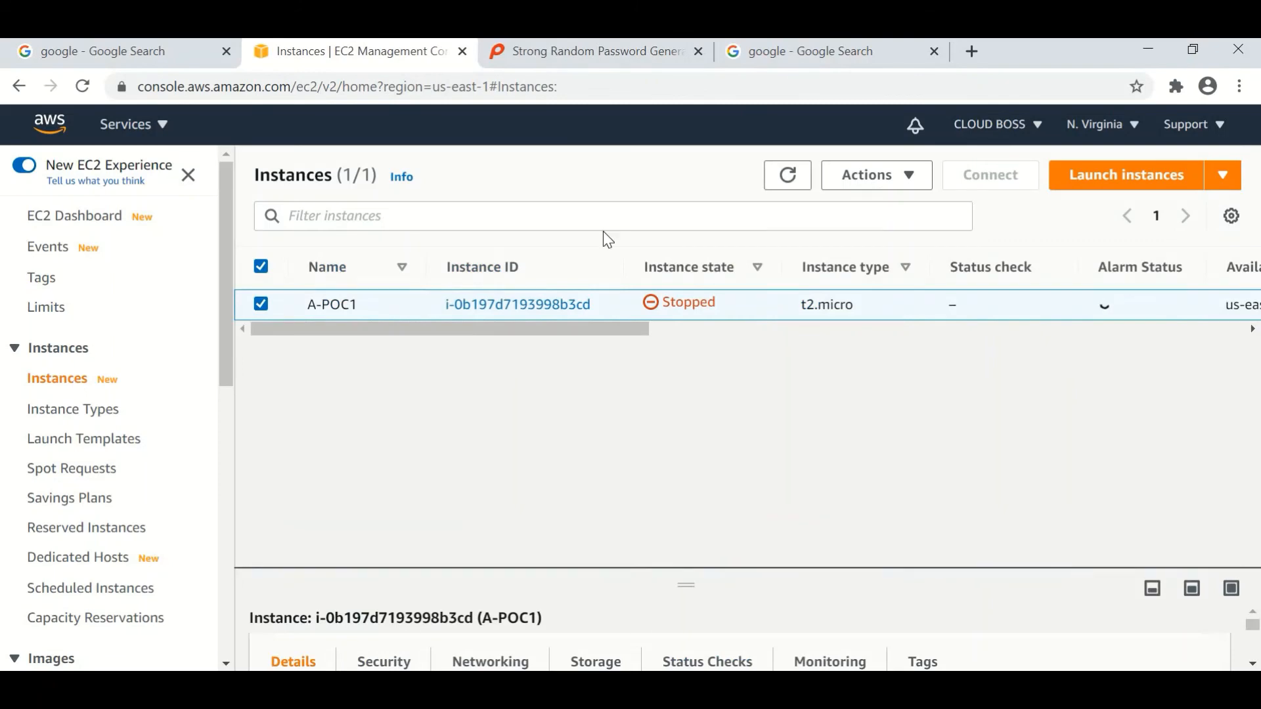
Modify the IAM role of the A-POC1 instance to s3-full-access and save the change
click(873, 190)
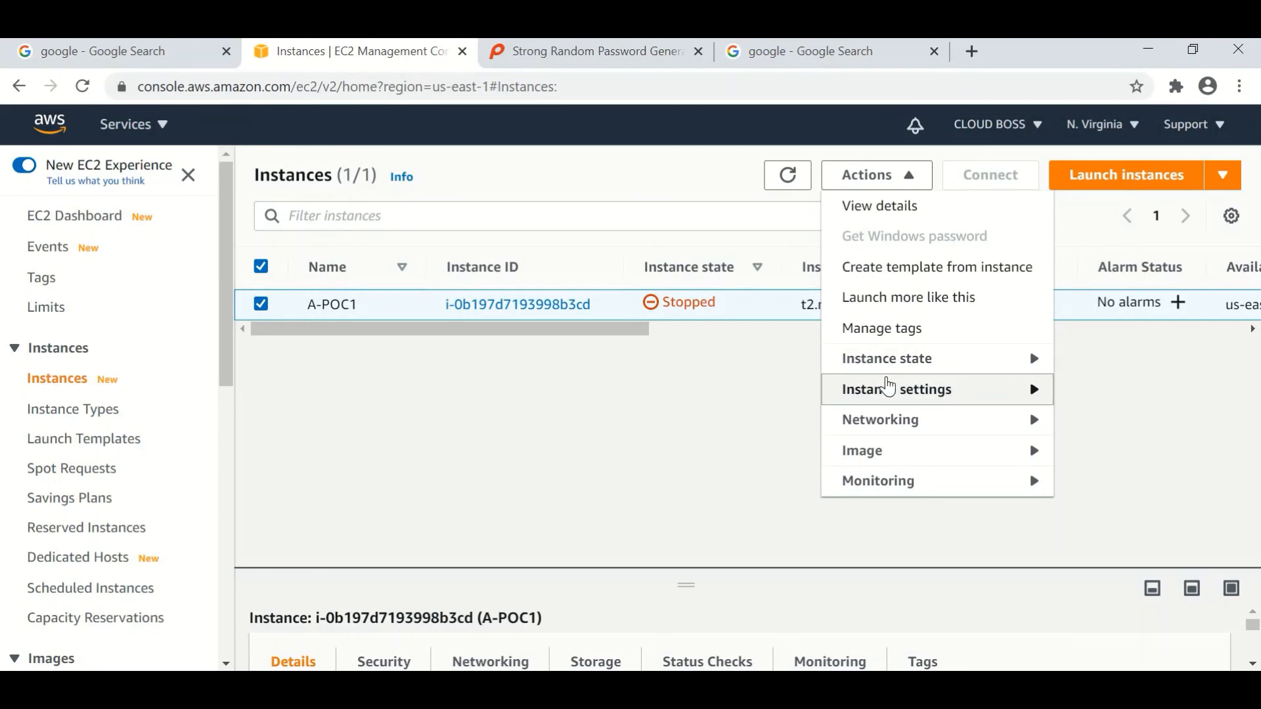
click(887, 387)
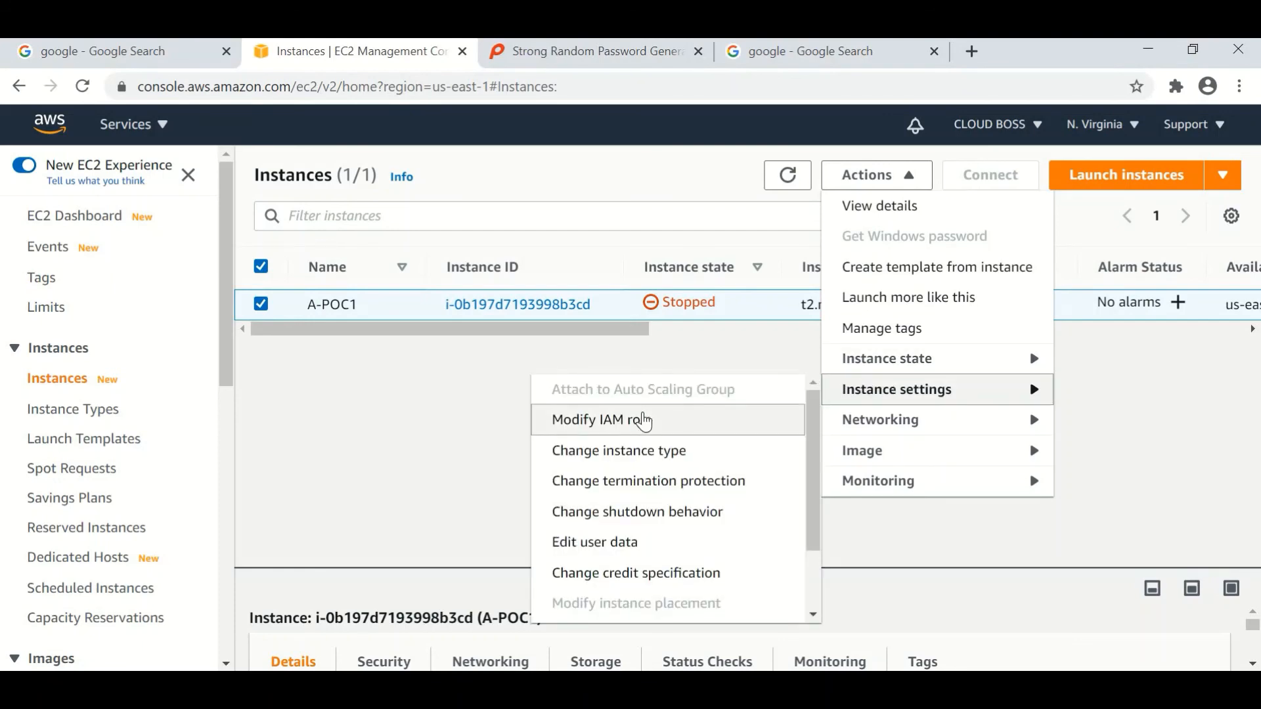
click(644, 421)
click(532, 436)
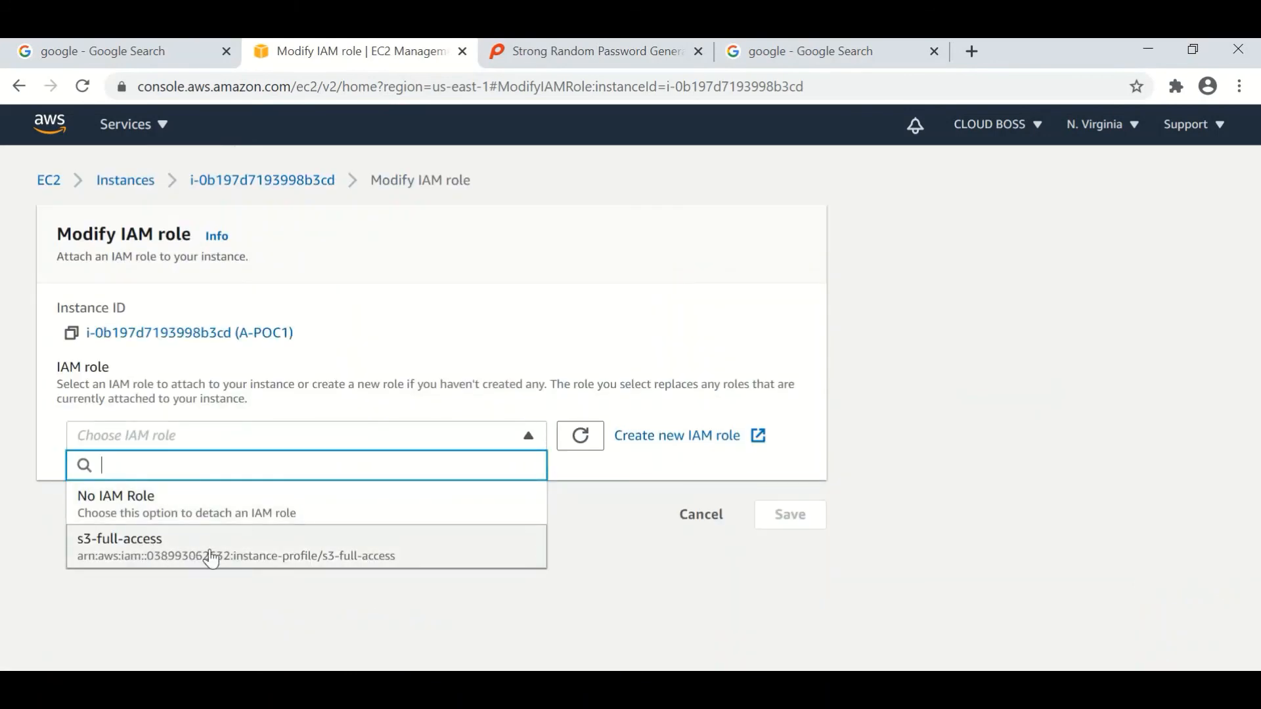
click(152, 551)
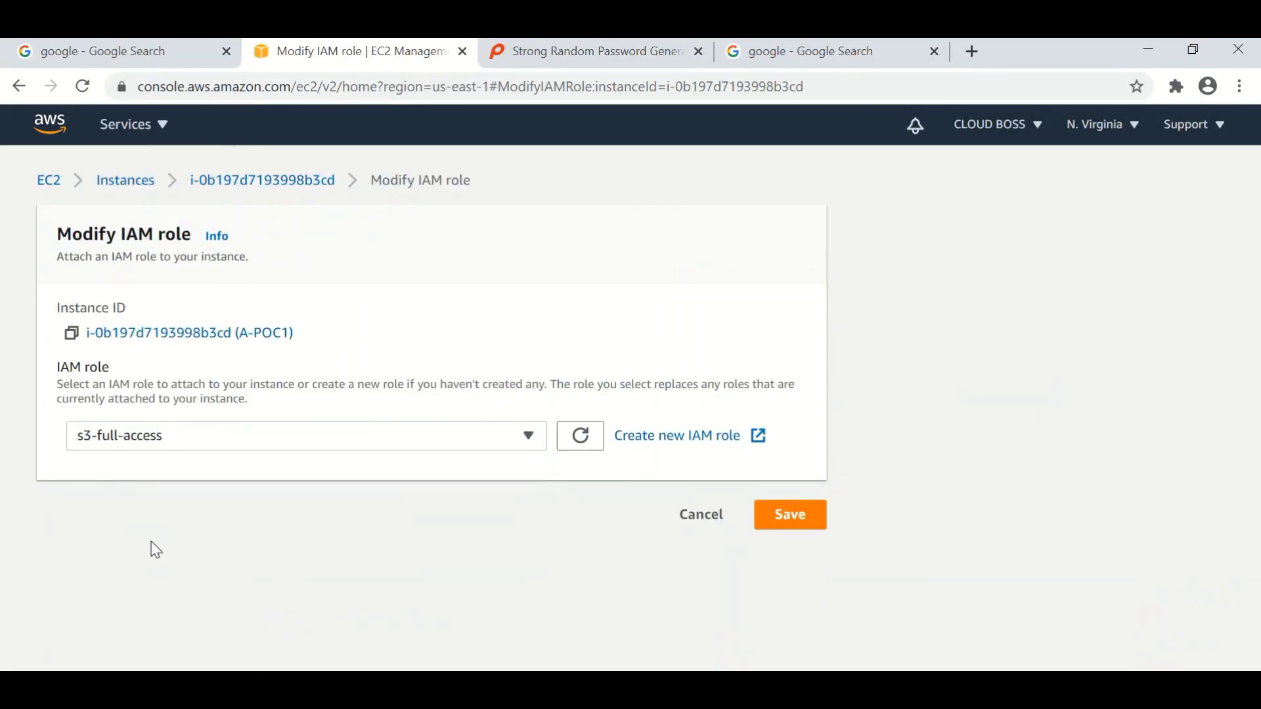
click(801, 518)
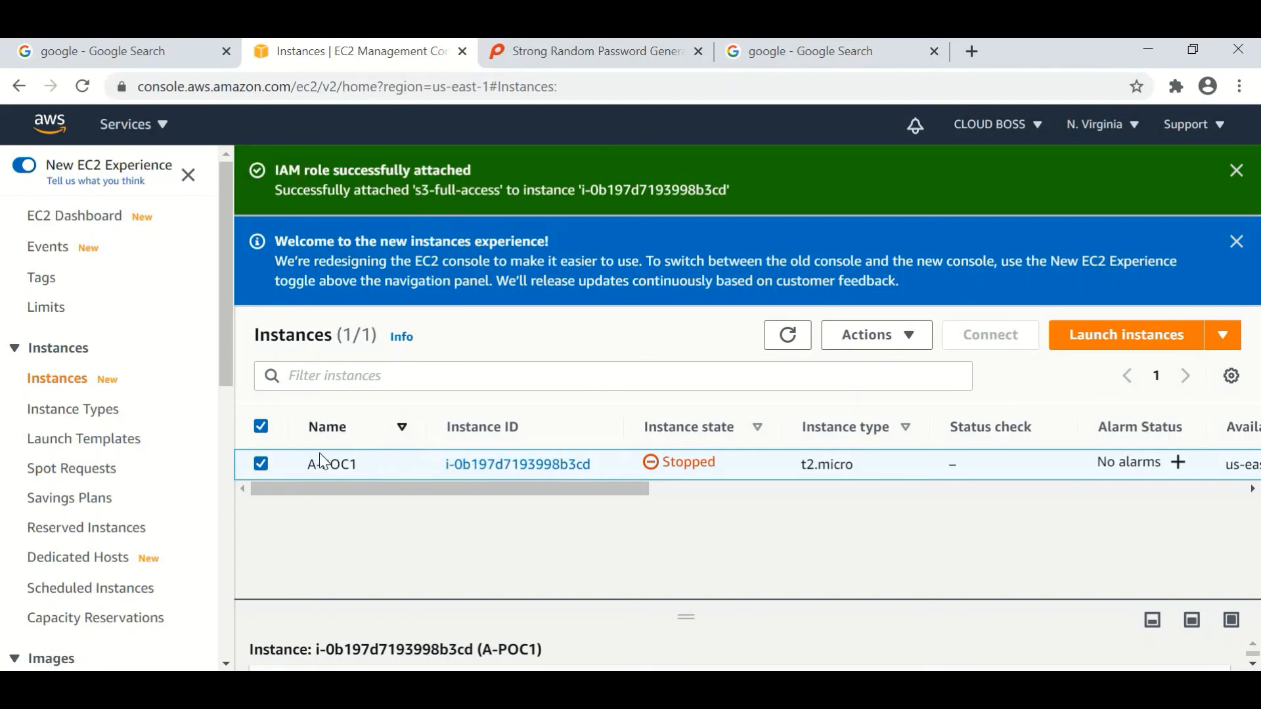
Enlarge the details pane of the A-POC1 instance and check its IAM Role entry
drag(554, 490, 627, 490)
drag(710, 601, 742, 351)
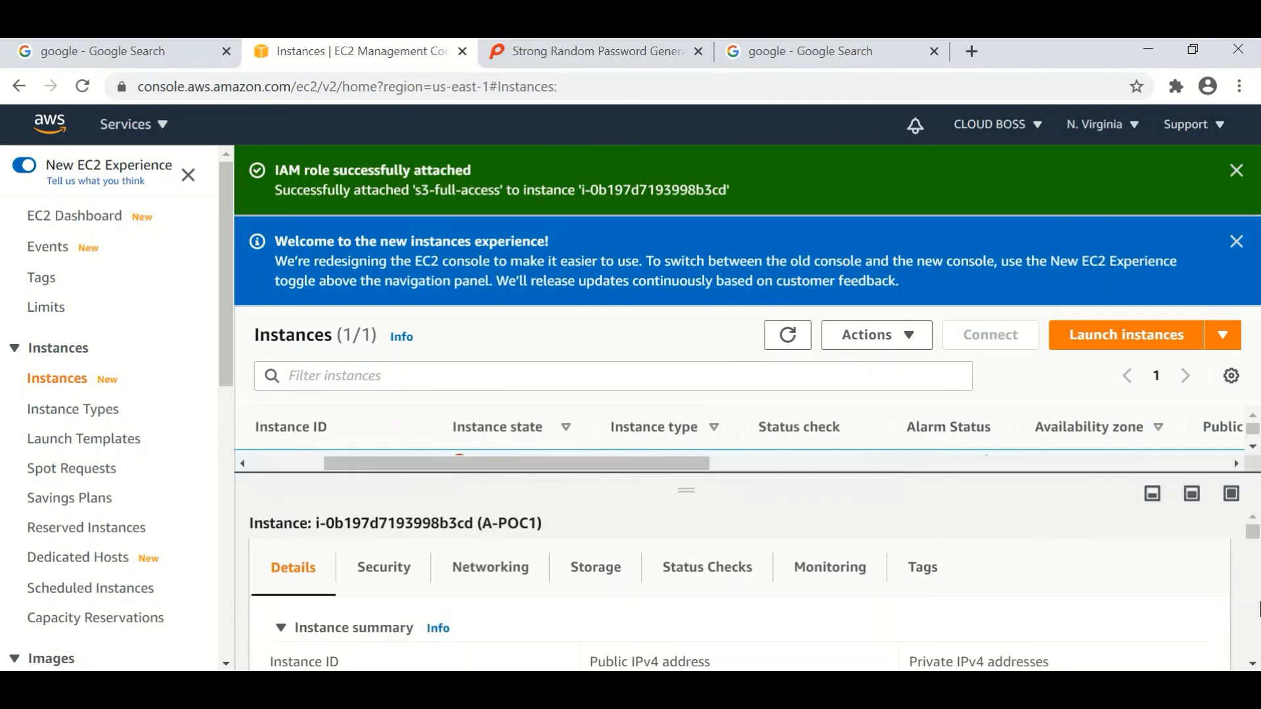
mouse_move(1257, 551)
mouse_down()
mouse_move(1259, 634)
mouse_move(1258, 564)
mouse_up()
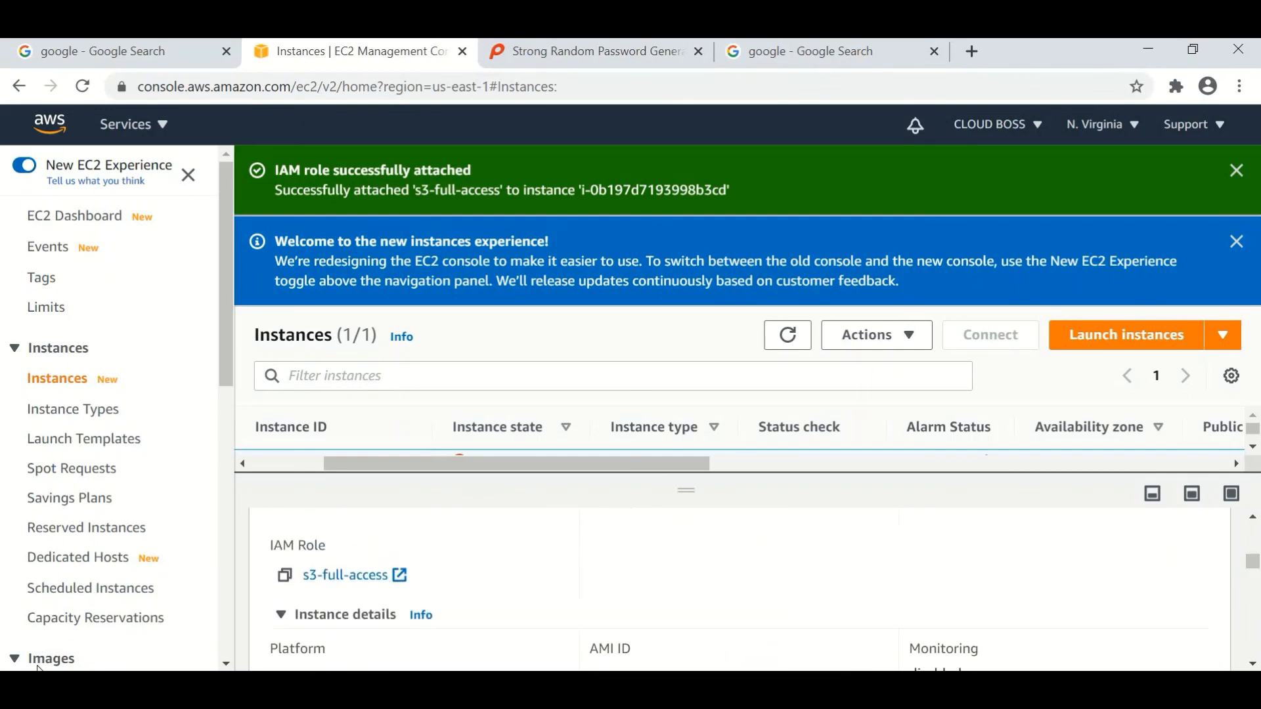